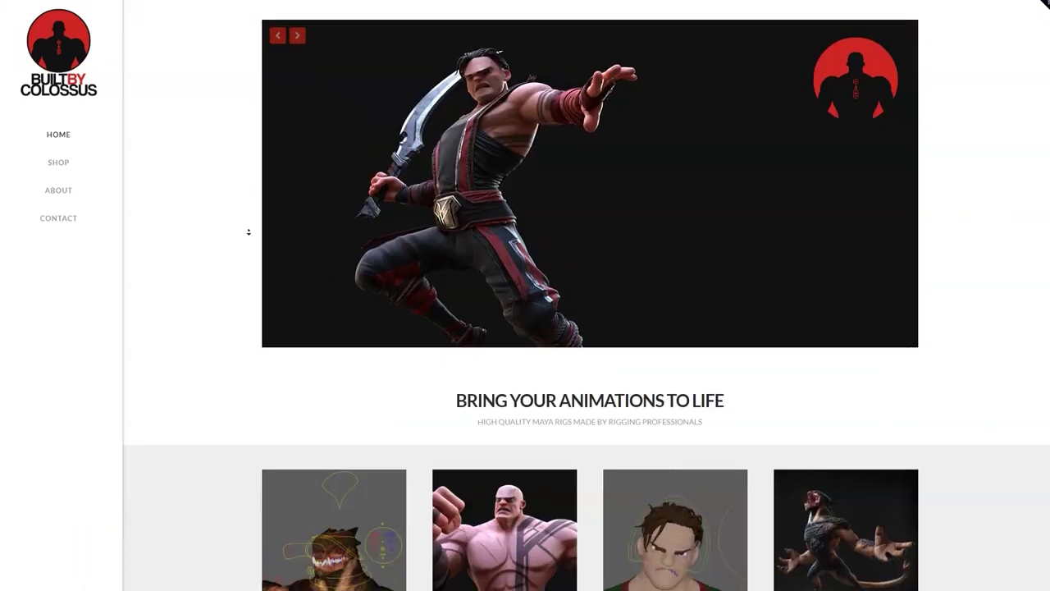
Look over the Built by Colossus home page and its downloadable rigs, including Ninja, Brawler and Liz
scroll(254, 233, "down", 2)
scroll(262, 196, "up", 2)
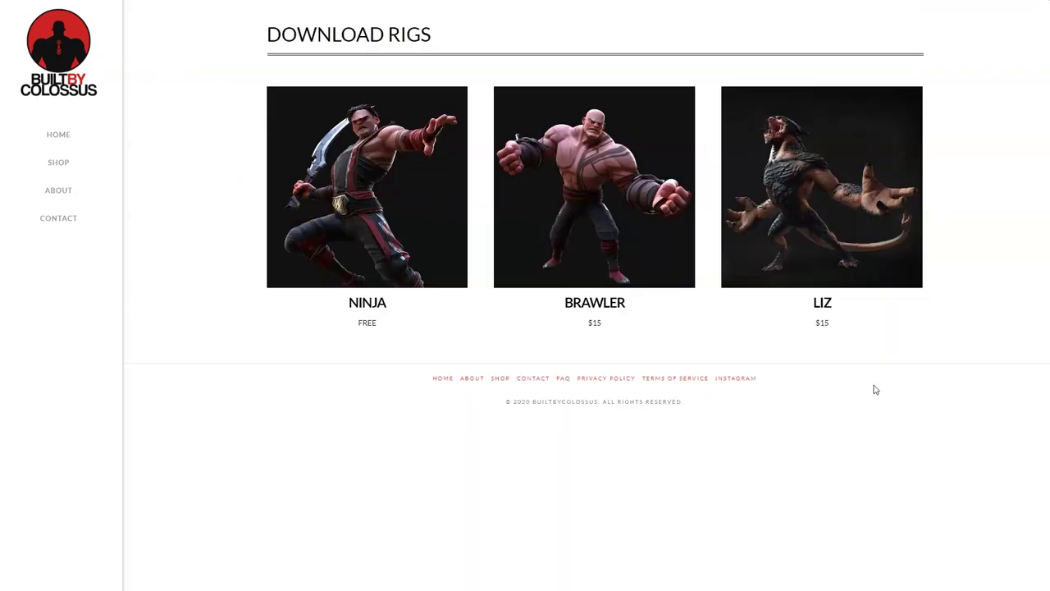
mouse_move(815, 222)
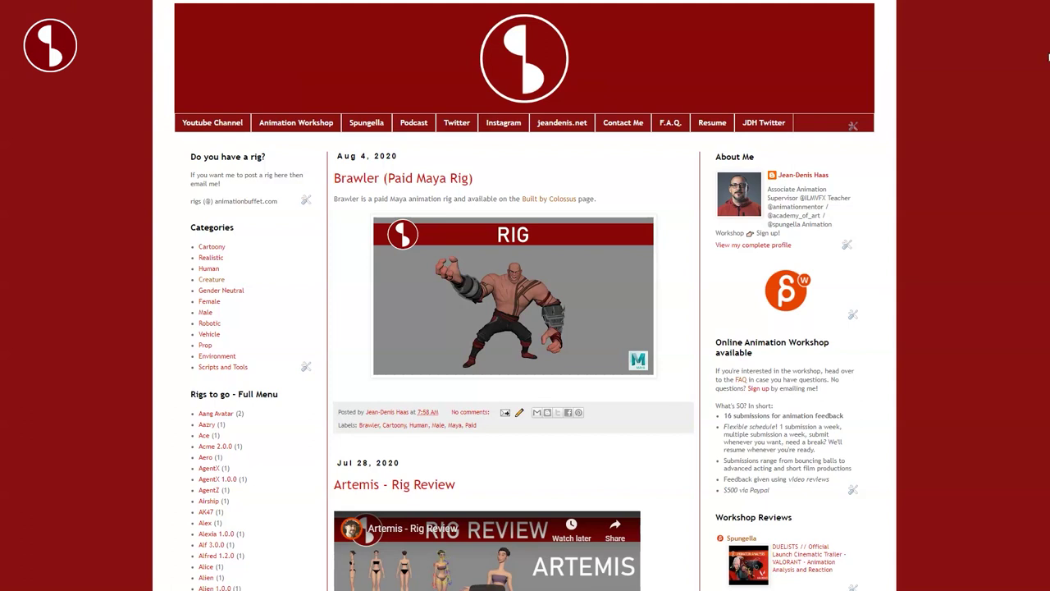
Browse the animation rig blog from the Brawler post down through the older rig posts
scroll(525, 295, "down", 6)
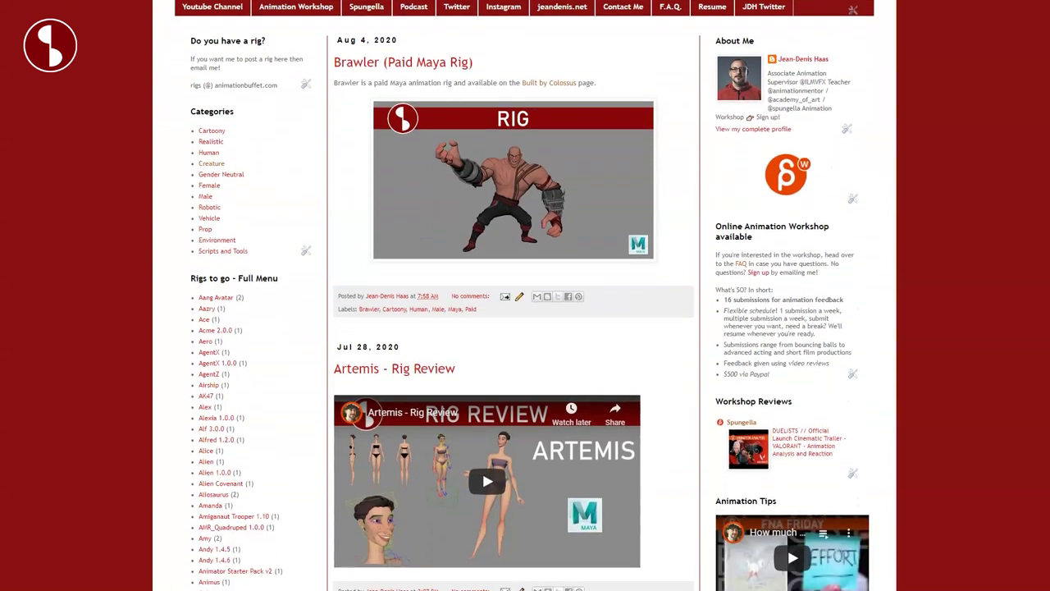
scroll(525, 295, "down", 10)
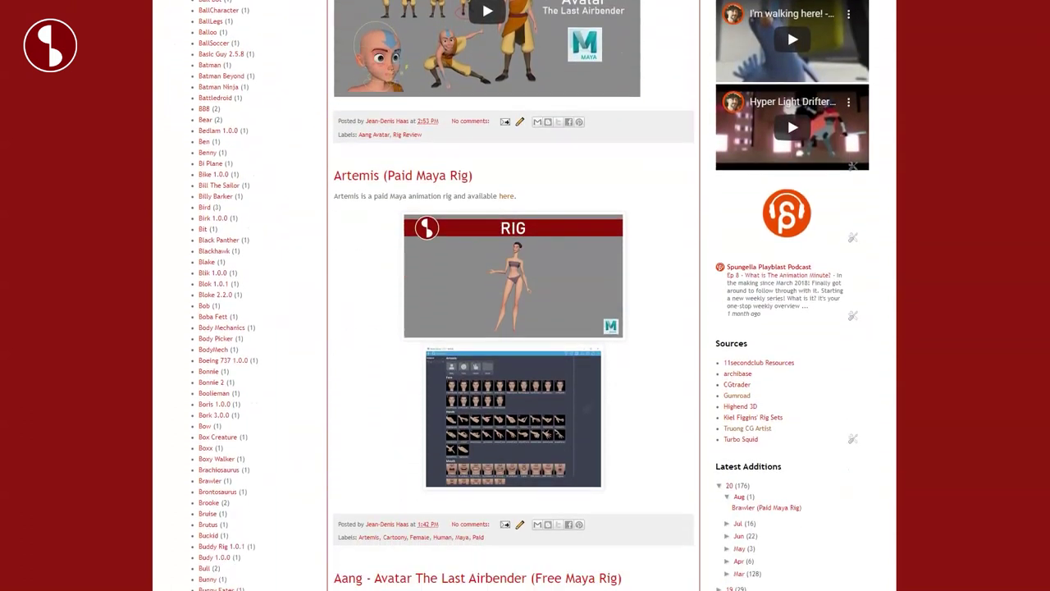
scroll(525, 295, "down", 6)
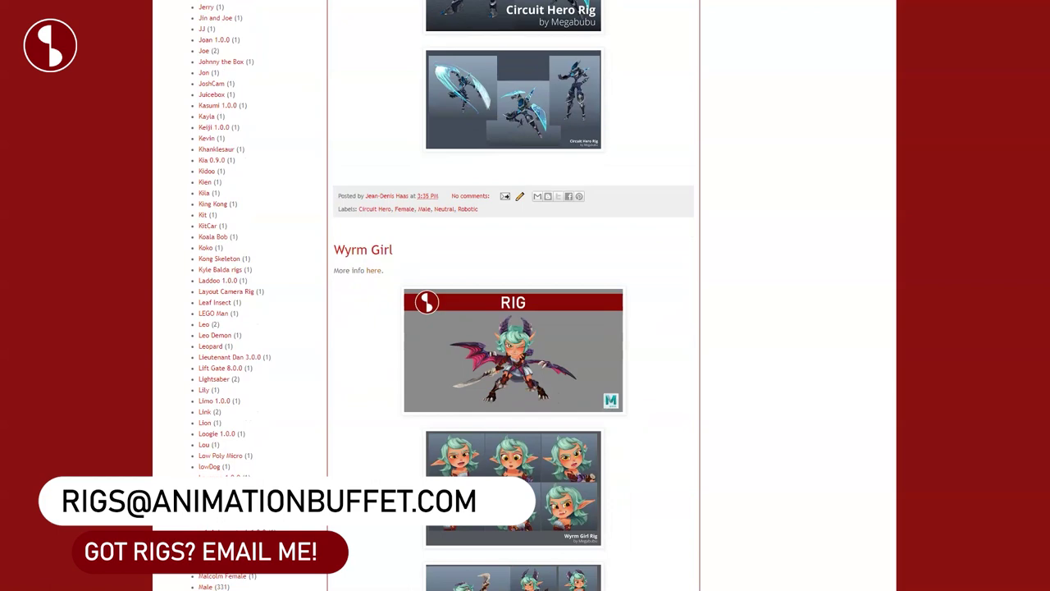
scroll(525, 295, "down", 3)
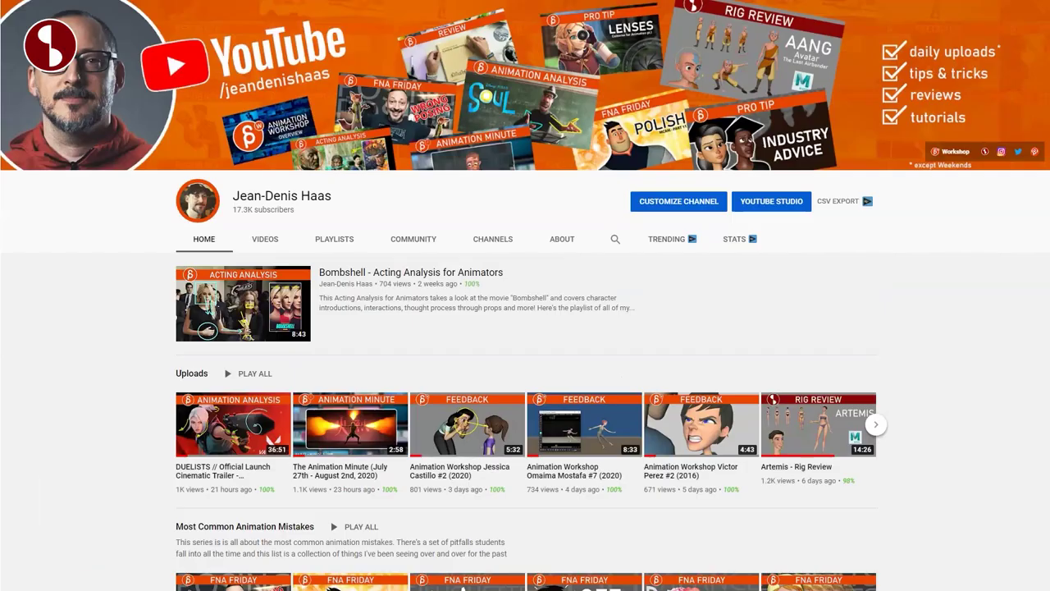
Look through the YouTube channel's uploads and its animation mistakes, rig review and pro tip playlists
scroll(525, 295, "down", 1)
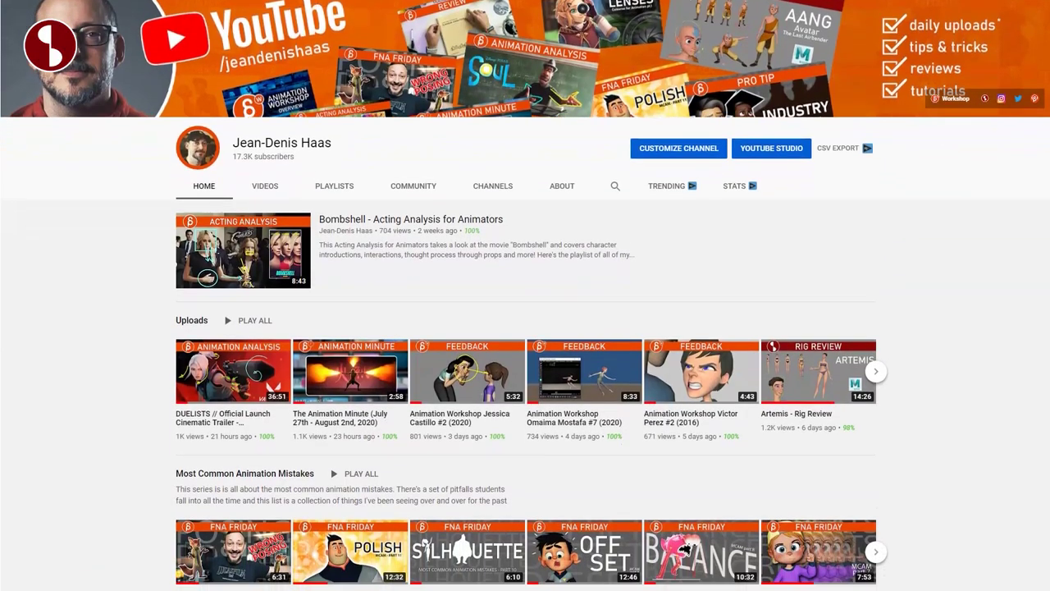
scroll(525, 295, "down", 2)
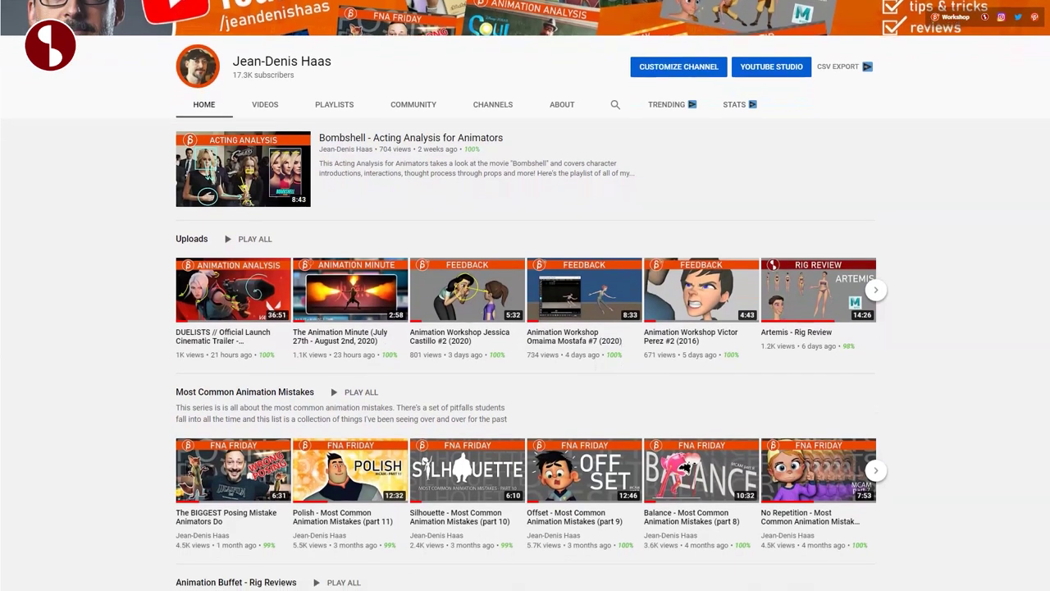
scroll(525, 296, "down", 3)
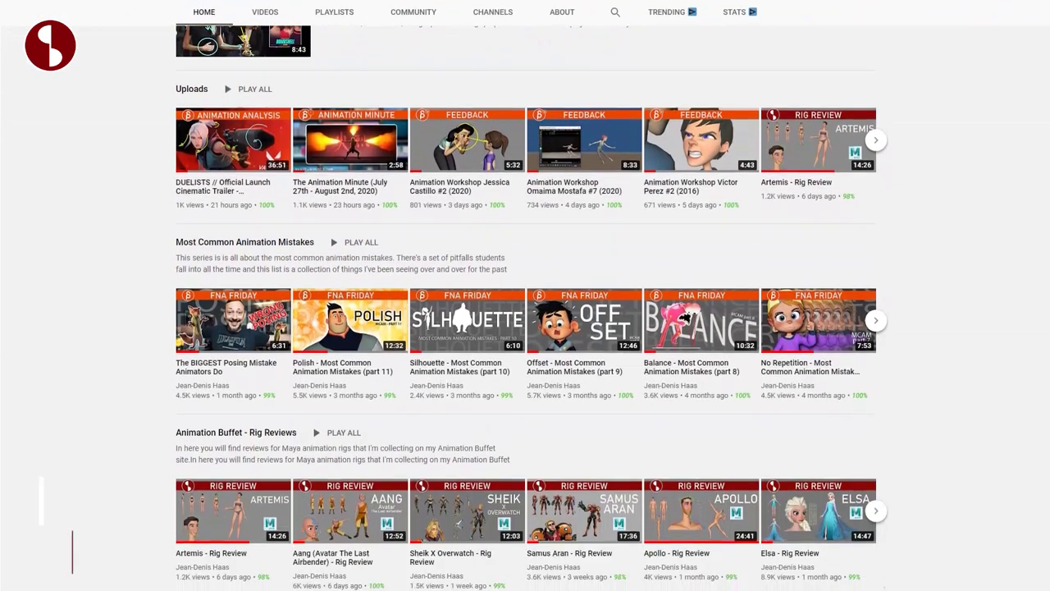
scroll(525, 296, "down", 5)
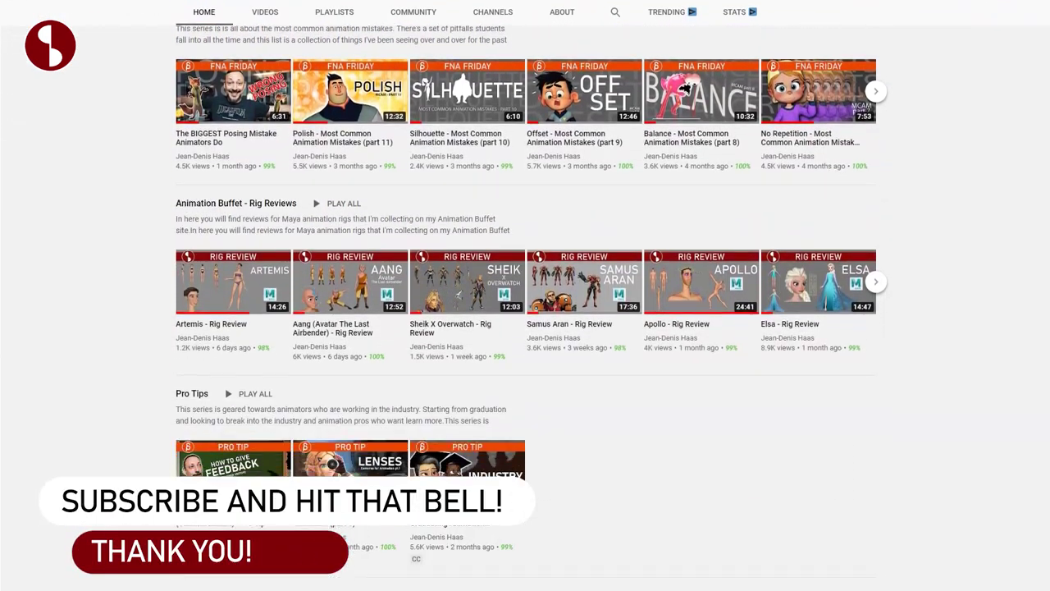
scroll(525, 296, "down", 3)
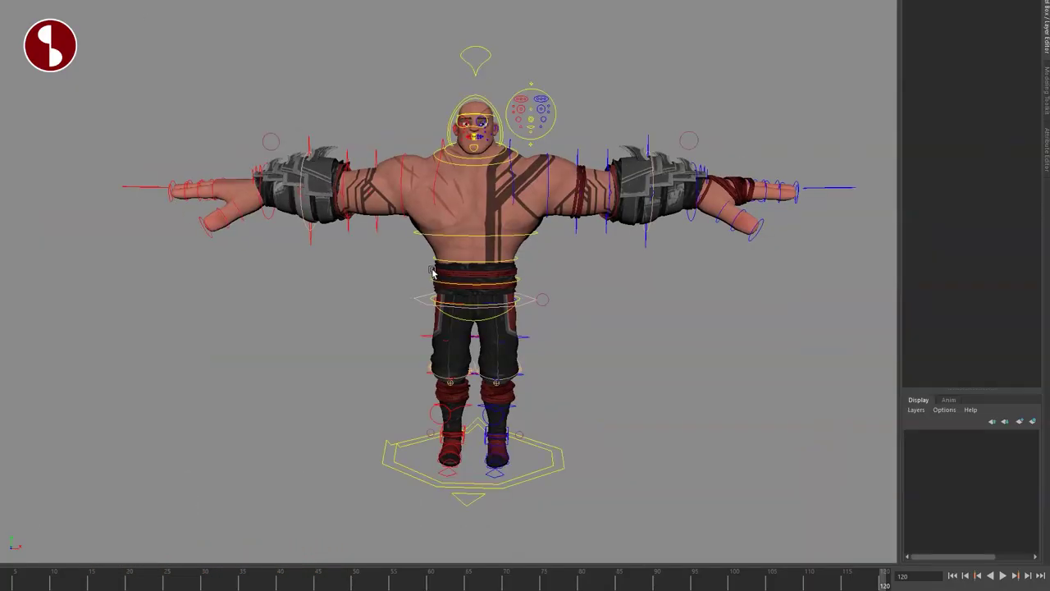
Test the Brawler rig's outer main control by moving and scaling the whole character, and undo the changes
left_click_drag(352, 282, 481, 312, "alt")
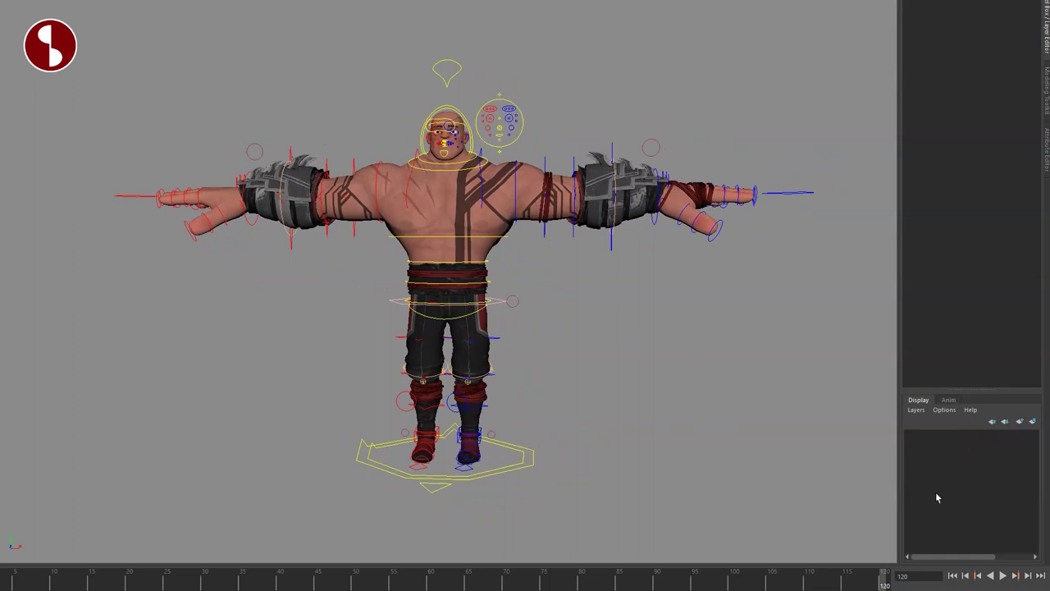
left_click_drag(482, 267, 428, 296, "alt")
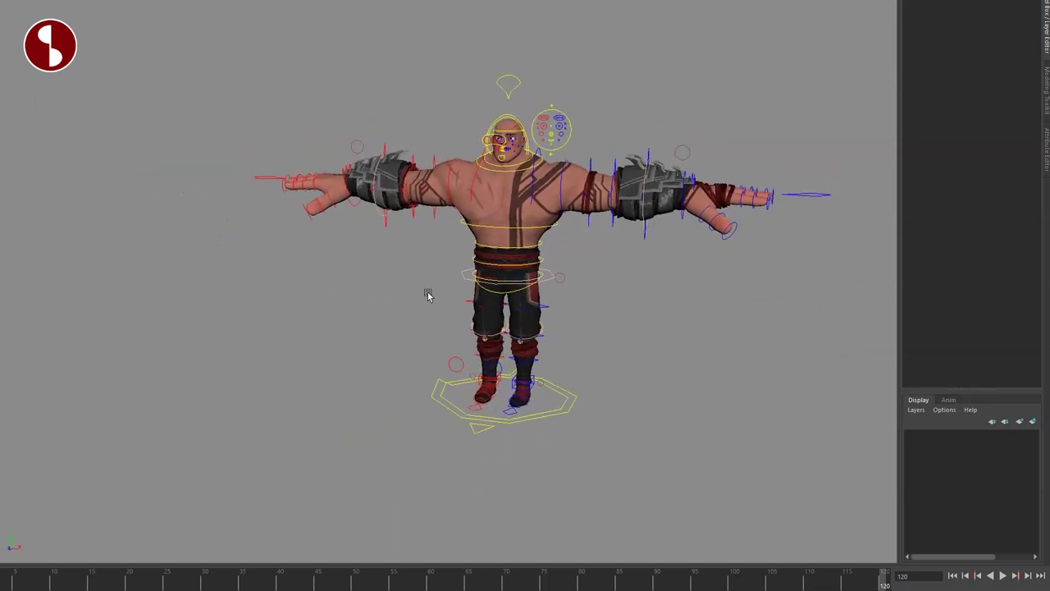
left_click(573, 401)
left_click_drag(508, 399, 379, 363)
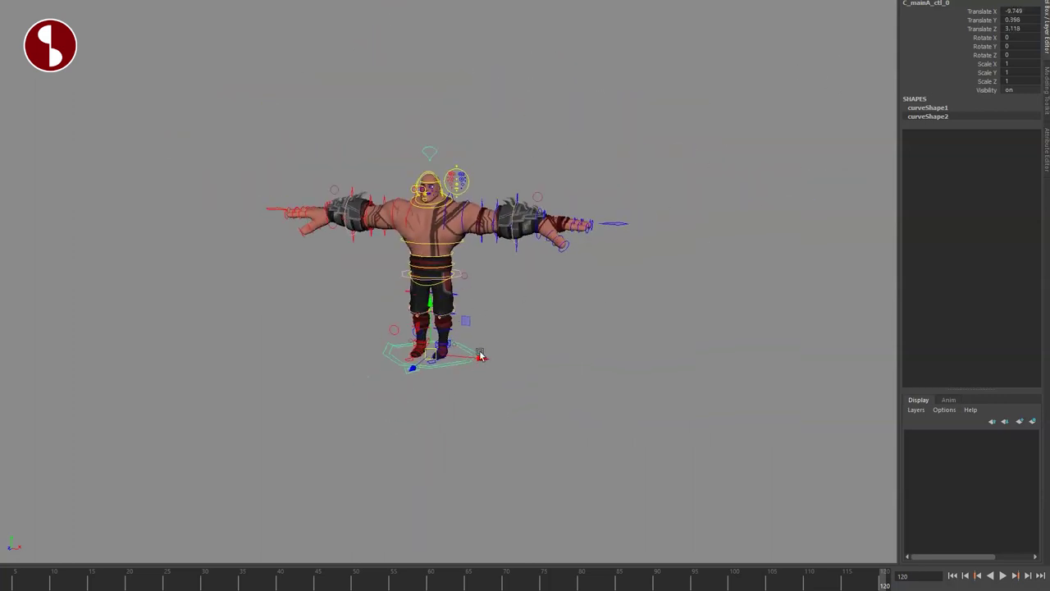
middle_click_drag(480, 355, 549, 389, "alt")
right_click_drag(549, 389, 471, 376, "alt")
key("r")
left_click_drag(490, 368, 508, 400)
key("ctrl+z")
key("ctrl+z")
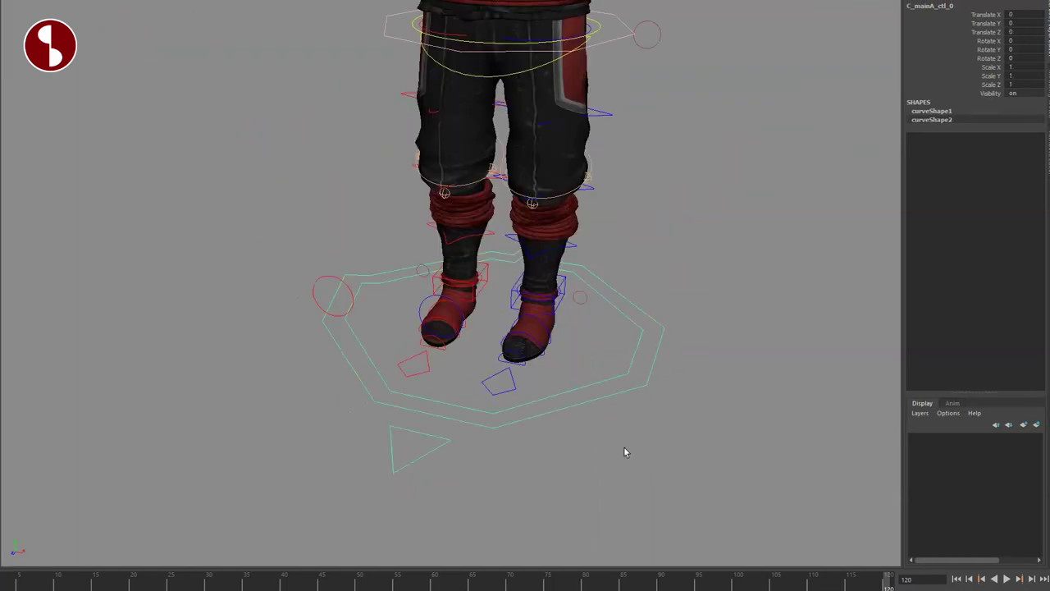
Move the character down with the inner main control, offsetting it from the outer main control
left_click(626, 449)
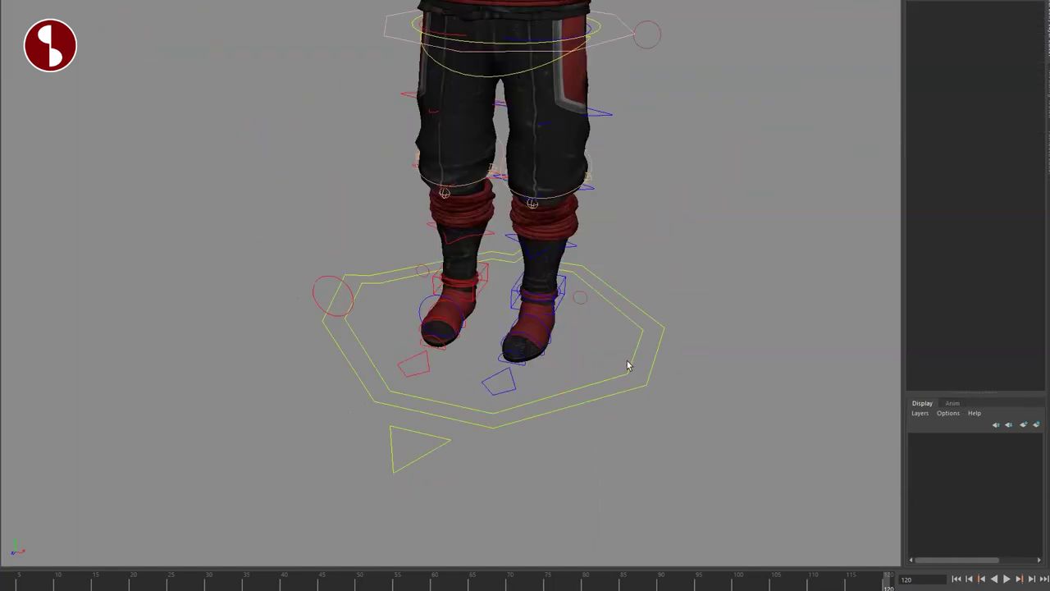
left_click(629, 362)
middle_click_drag(496, 233, 579, 374, "alt")
right_click_drag(578, 373, 411, 286, "alt")
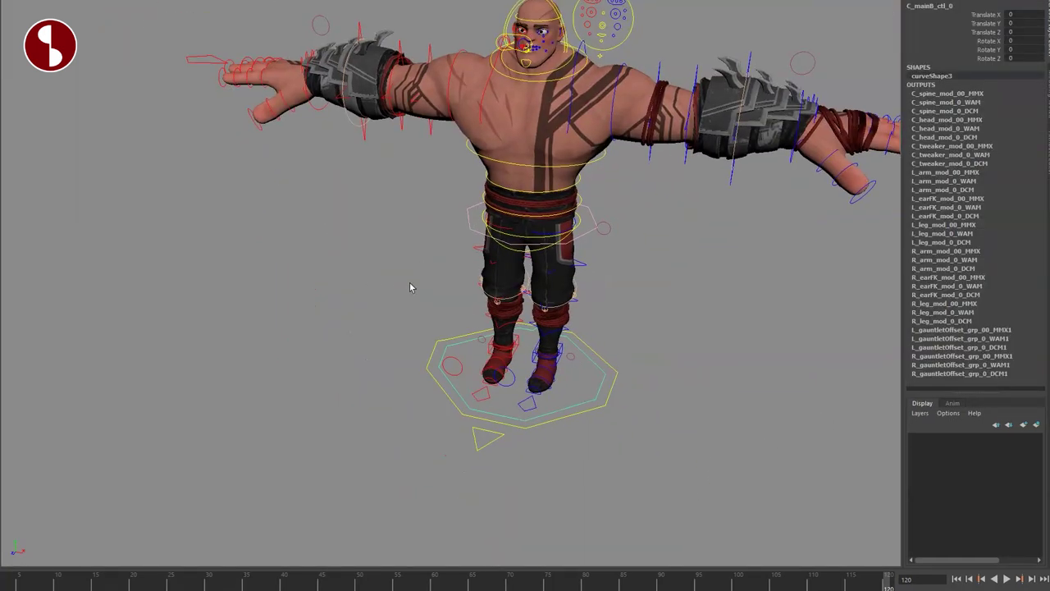
left_click_drag(410, 287, 425, 238, "alt")
key("w")
left_click_drag(523, 306, 527, 564)
left_click_drag(520, 418, 415, 379, "alt")
Test rotating and moving the rig with the outer main control while the inner one is offset, and undo the changes
left_click(381, 392)
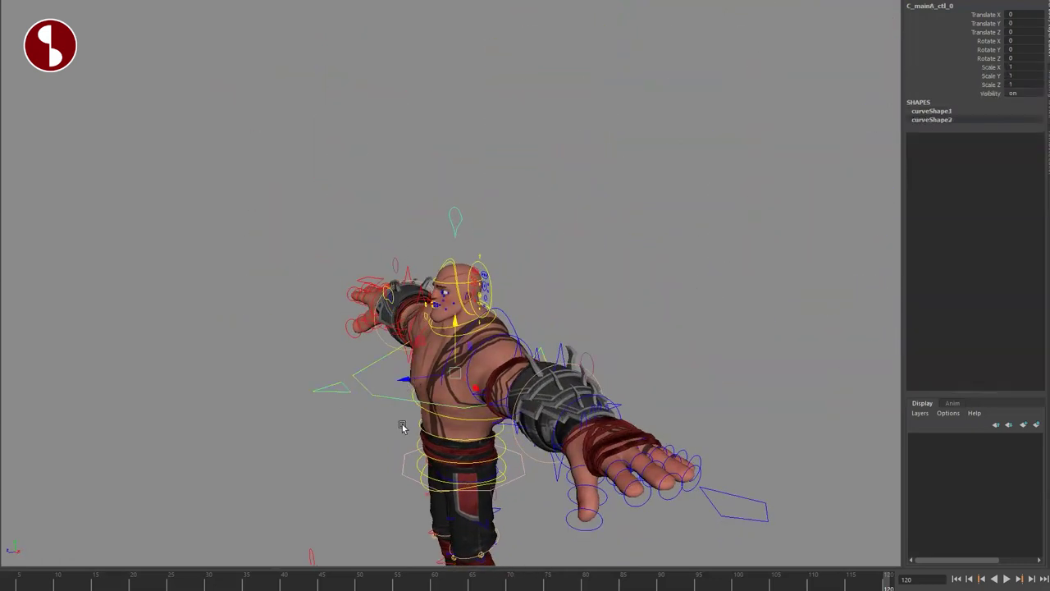
left_click_drag(403, 427, 468, 404, "alt")
right_click_drag(468, 404, 452, 350, "alt")
left_click_drag(452, 350, 436, 343, "alt")
middle_click_drag(436, 344, 441, 354, "alt")
left_click_drag(440, 356, 448, 361, "alt")
key("e")
left_click_drag(479, 285, 370, 296)
key("w")
left_click_drag(501, 327, 452, 257)
key("ctrl+z")
key("ctrl+z")
Raise the left foot's IK control about 4.4 units, try rotating the foot, and undo the rotation
left_click(484, 288)
right_click_drag(483, 328, 567, 383, "alt")
left_click(551, 297)
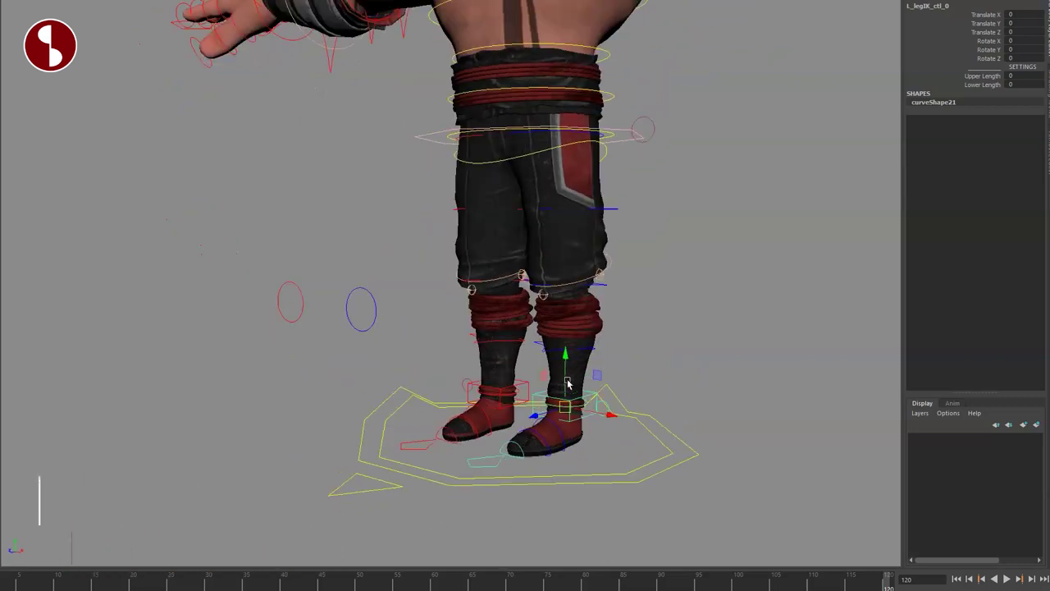
left_click_drag(572, 408, 611, 335)
left_click_drag(566, 365, 583, 392, "alt")
key("e")
left_click_drag(568, 320, 581, 338)
key("ctrl+z")
left_click_drag(514, 351, 558, 340, "alt")
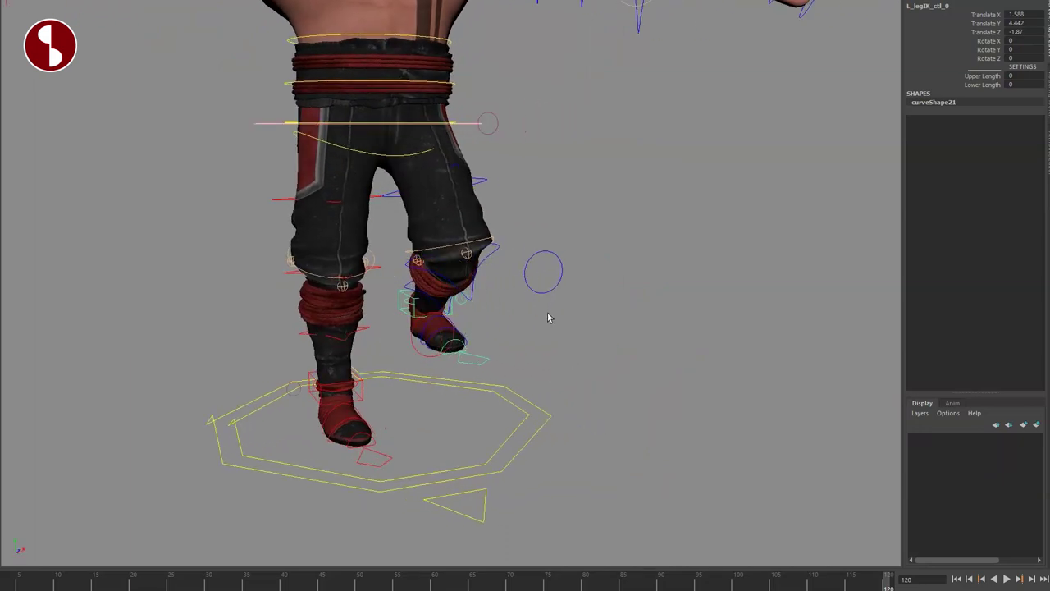
Test the left knee's pole vector control by moving it, and undo the knee and foot changes
left_click(560, 289)
key("w")
left_click_drag(541, 271, 593, 328)
key("ctrl+z")
key("ctrl+z")
key("ctrl+z")
left_click(621, 371)
Try the Upper Length and Lower Length attributes on the left leg's IK control, undoing each change
left_click_drag(621, 371, 539, 369, "alt")
right_click_drag(539, 369, 625, 417, "alt")
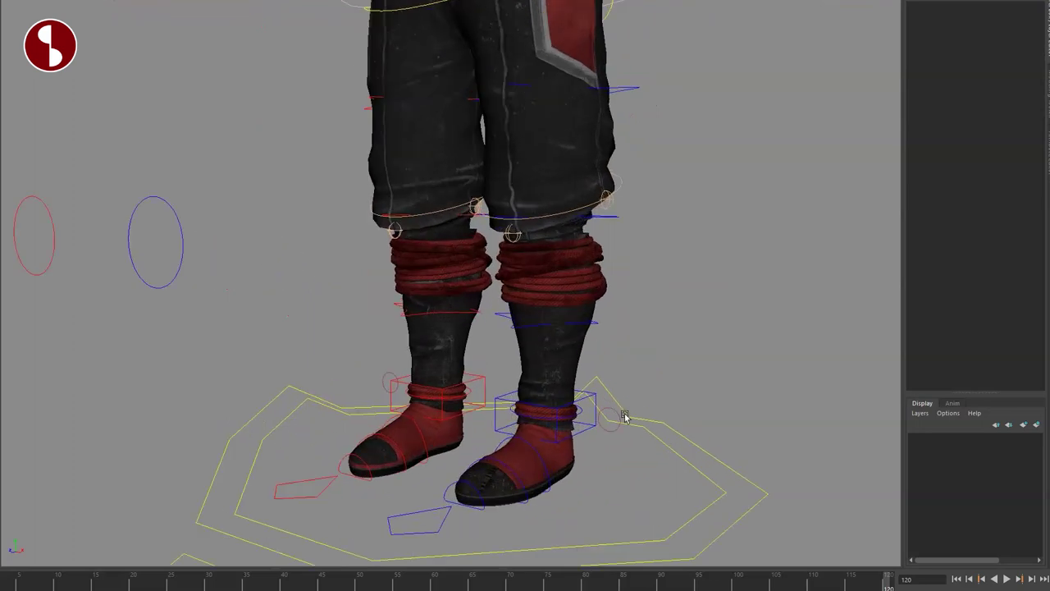
left_click(585, 432)
scroll(626, 375, "down", 5)
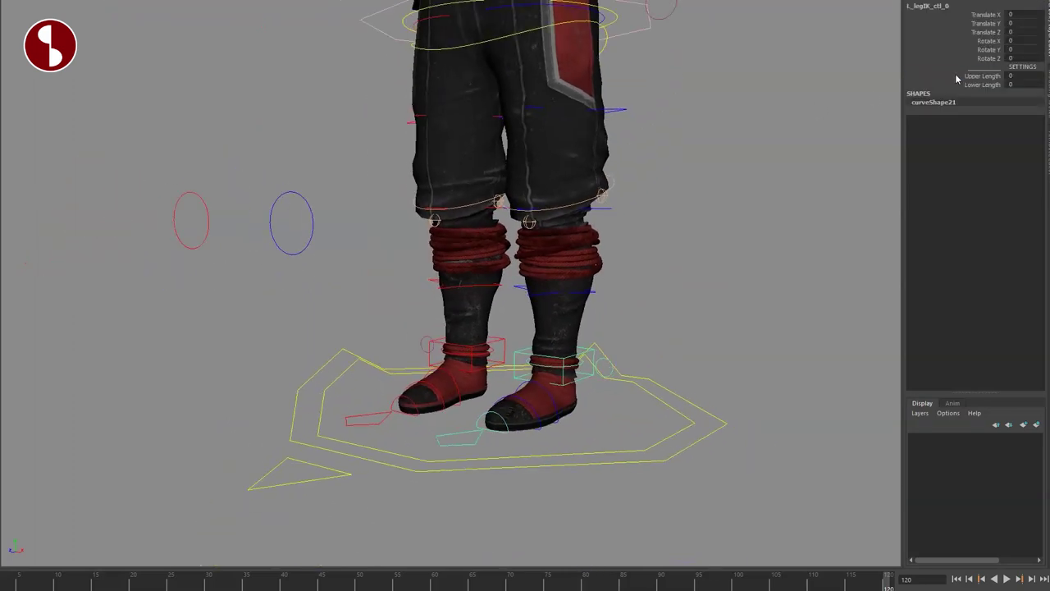
middle_click_drag(666, 167, 691, 169)
key("ctrl+z")
middle_click_drag(775, 113, 813, 120)
key("ctrl+z")
left_click_drag(602, 377, 574, 379, "alt")
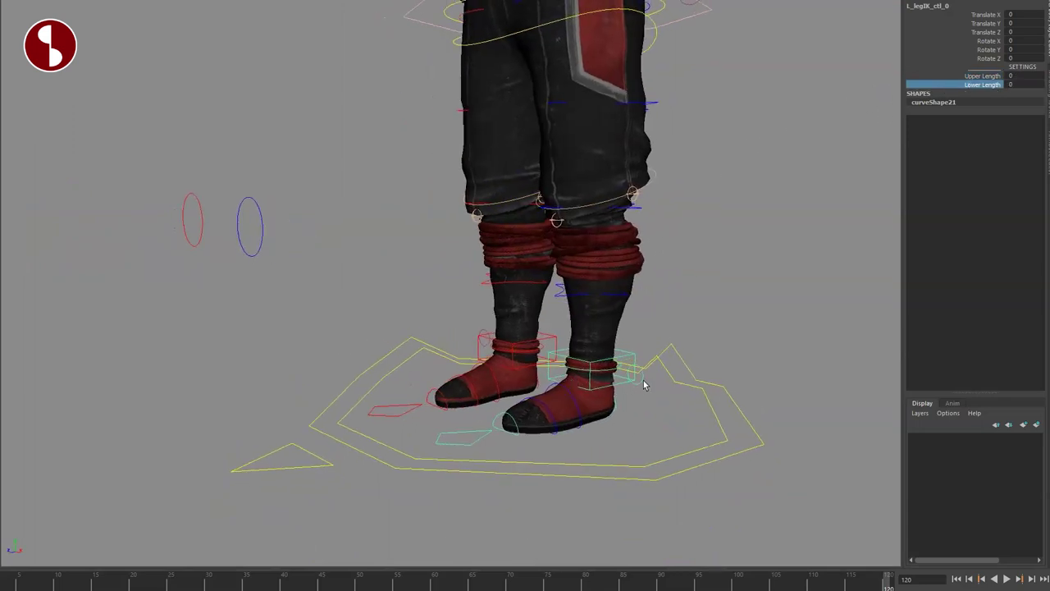
Check the left leg's Bendy setting, try moving the thigh and knee bend controls, and undo the moves
left_click(643, 382)
left_click_drag(643, 383, 661, 360, "alt")
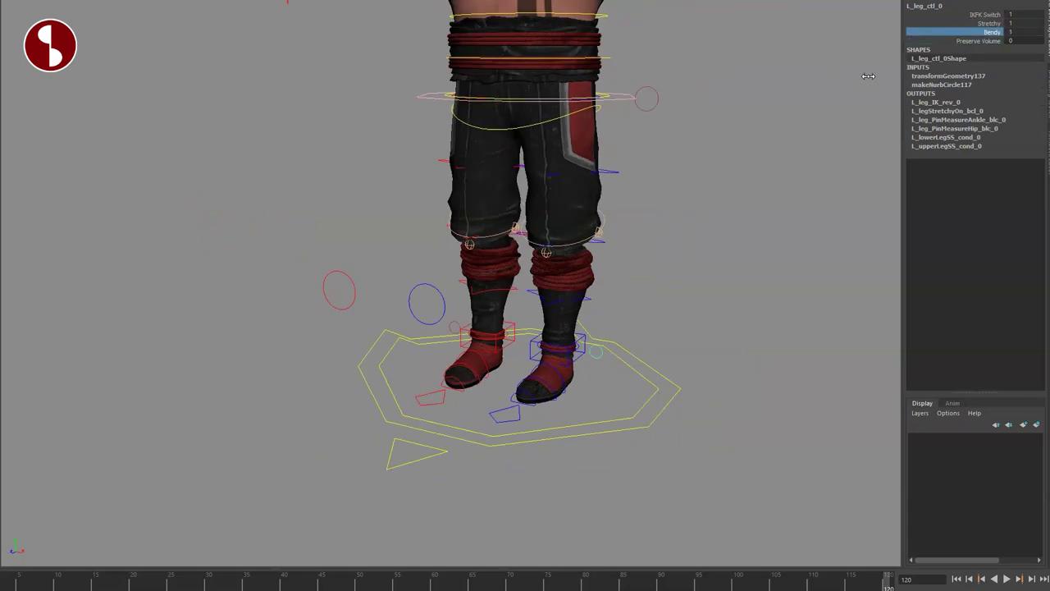
left_click(615, 172)
mouse_move(564, 169)
left_mouse_down()
mouse_move(578, 205)
mouse_move(558, 150)
left_mouse_up()
left_click_drag(557, 240, 569, 221)
key("ctrl+z")
key("ctrl+z")
key("ctrl+z")
key("ctrl+z")
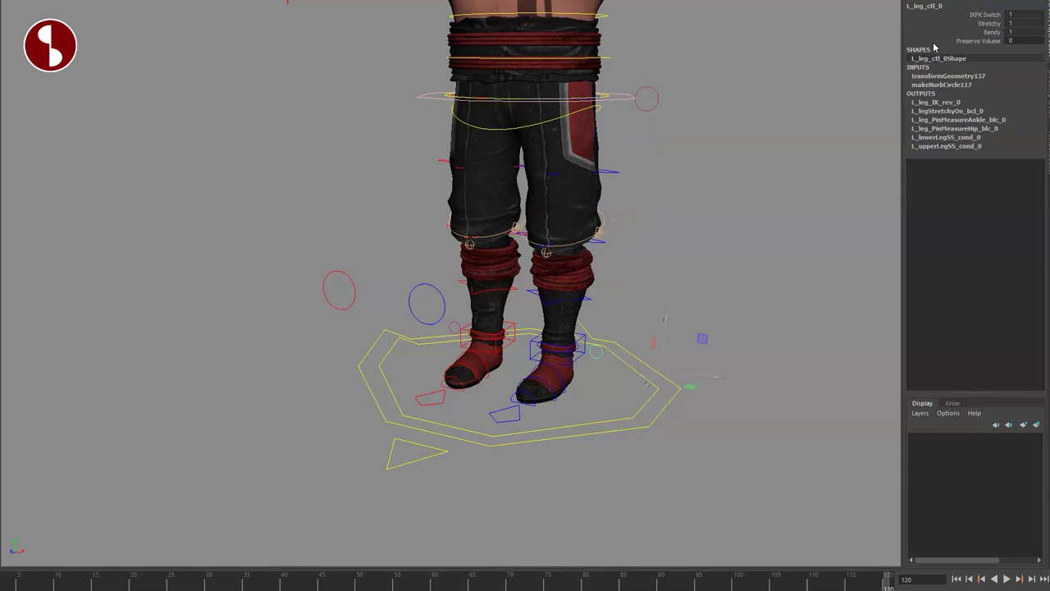
Stretch the left leg by moving its IK foot control about 13.5 units down and 9.8 units outward
left_click(840, 146)
scroll(677, 210, "down", 2)
left_click(561, 331)
left_click_drag(581, 328, 695, 491)
left_click_drag(627, 390, 563, 374, "alt")
middle_click_drag(563, 374, 492, 247, "alt")
left_click_drag(538, 389, 611, 394, "alt")
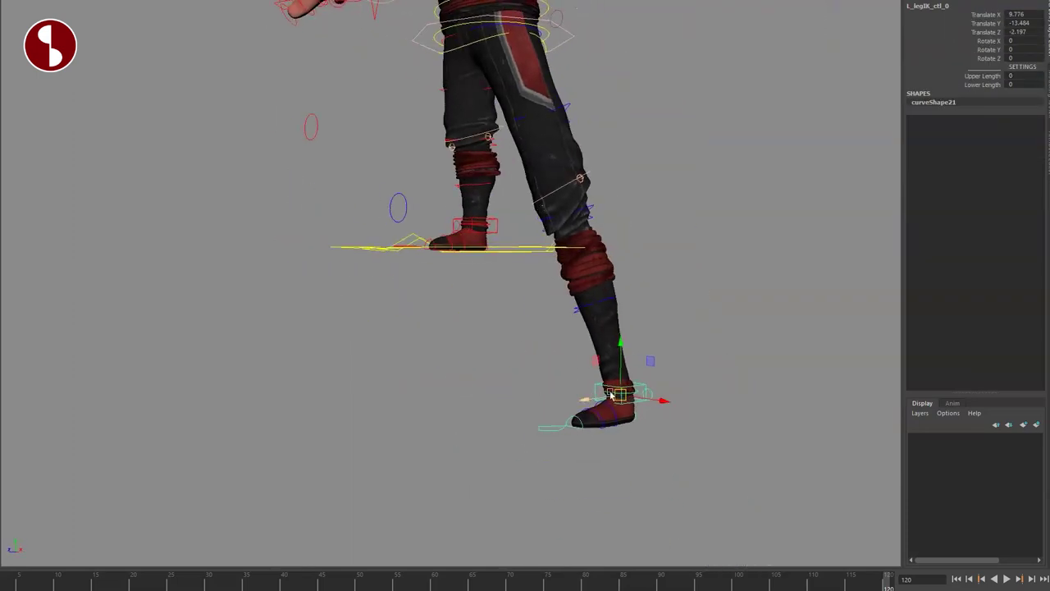
Try the Stretchy and Preserve Volume settings on the stretched left leg, and undo back to the default pose
left_click(654, 400)
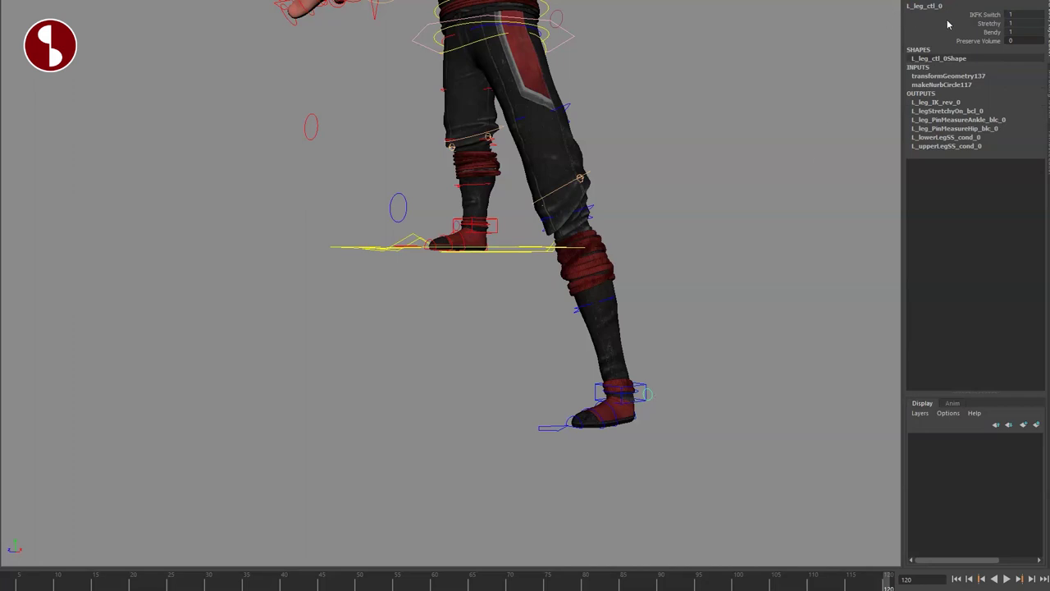
left_click(978, 26)
middle_click_drag(853, 49, 811, 71)
key("ctrl+z")
middle_click_drag(642, 119, 646, 148)
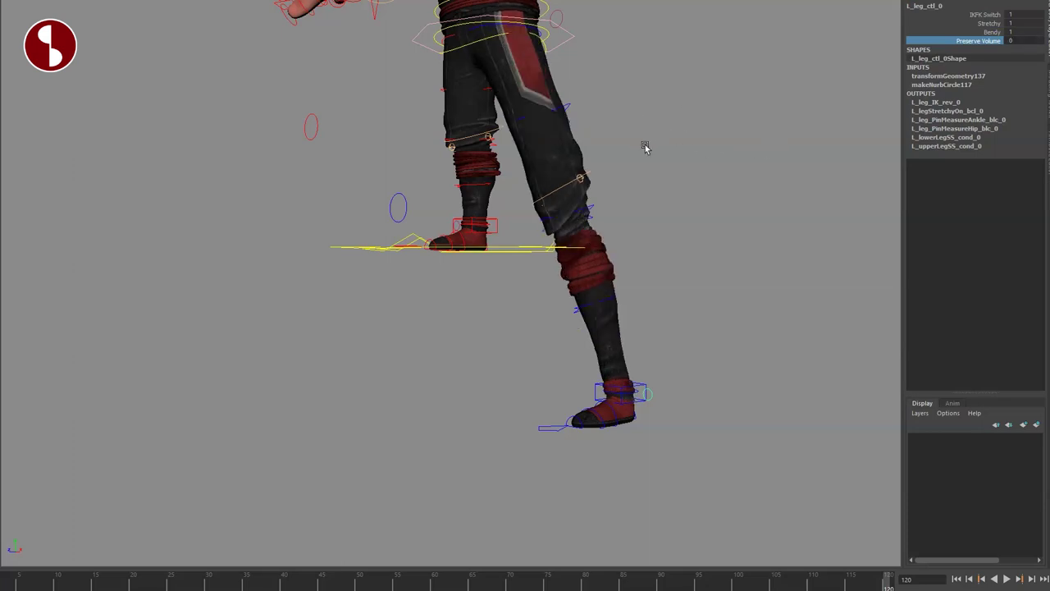
key("ctrl+z")
key("ctrl+z")
key("ctrl+z")
left_click_drag(565, 268, 520, 265, "alt")
right_click_drag(520, 266, 693, 306, "alt")
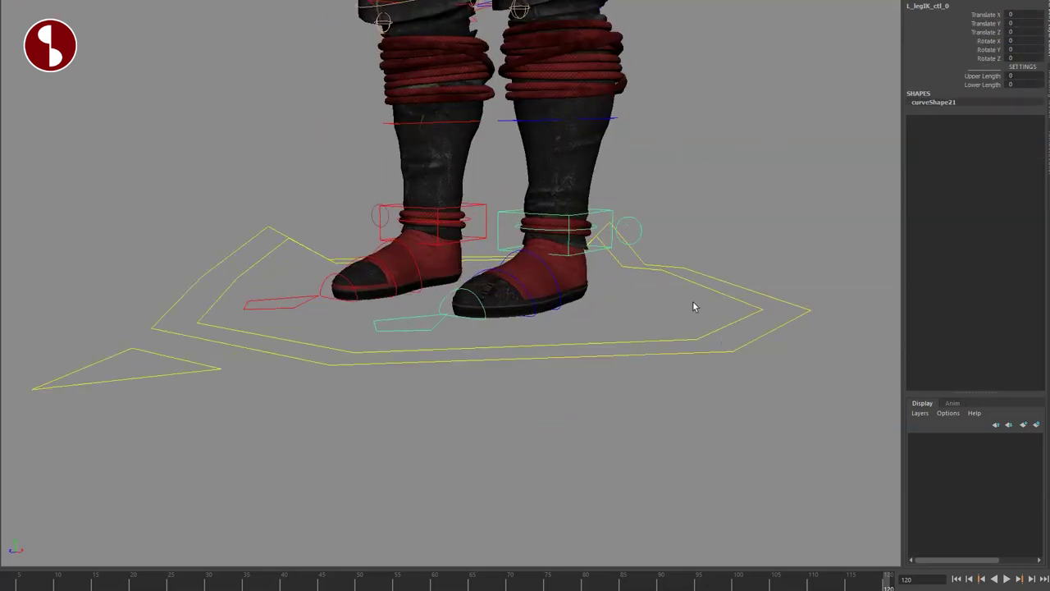
Set the left leg's IKFK Switch to 0 and display the character in wireframe
left_click(637, 223)
left_click(975, 15)
middle_click_drag(700, 182, 744, 301, "alt")
right_click_drag(743, 300, 603, 300, "alt")
middle_click_drag(602, 300, 638, 279, "alt")
right_click_drag(616, 263, 693, 293, "alt")
key("4")
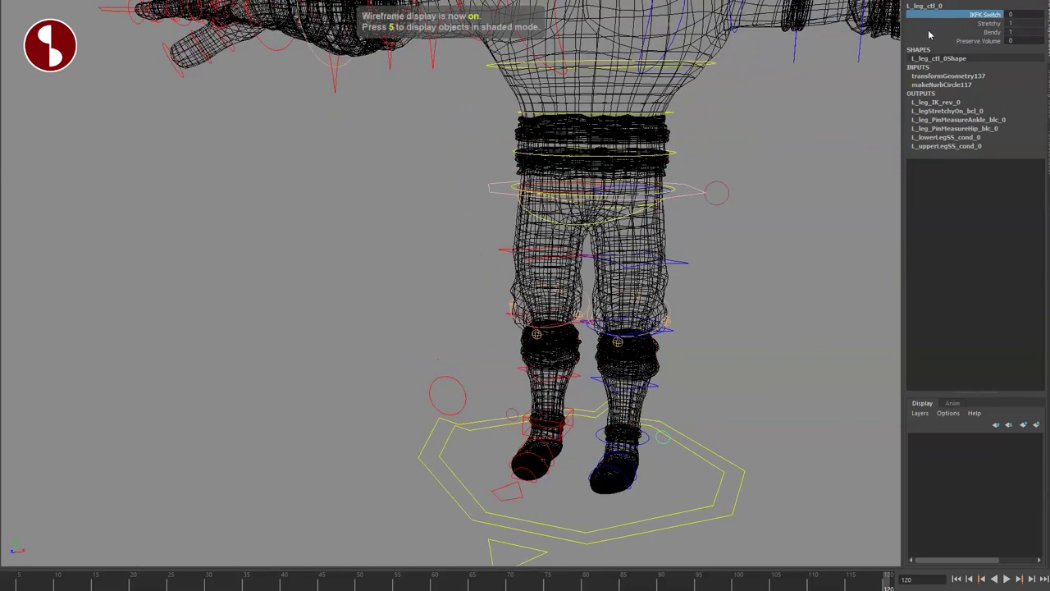
Locate and select the left hip's FK control inside the wireframe body, then clear the selection
middle_click_drag(733, 182, 591, 204, "alt")
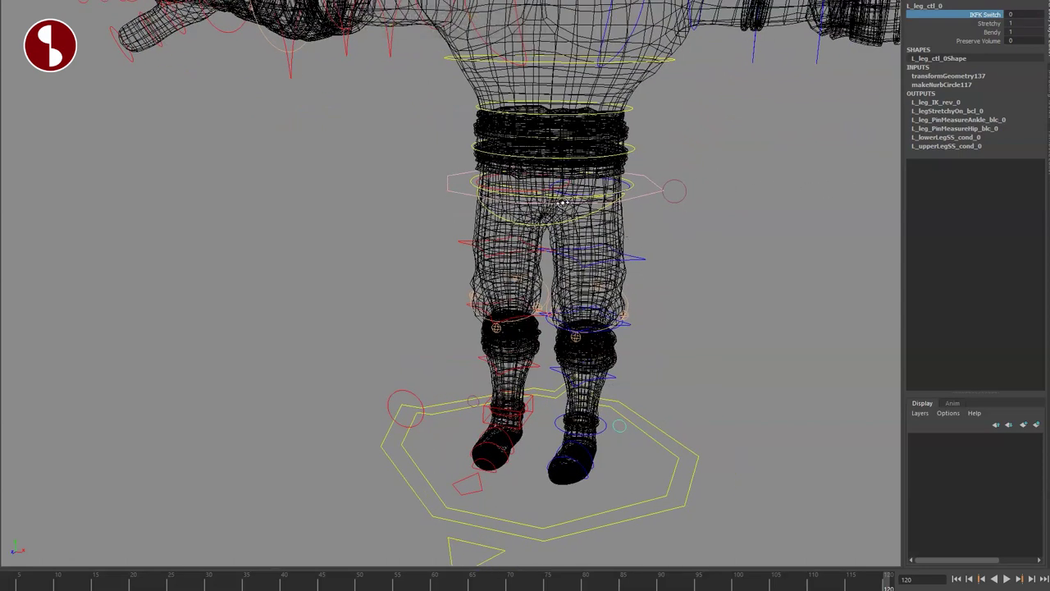
left_click_drag(563, 202, 583, 190, "alt")
left_click(560, 203)
left_click(569, 201)
key("ctrl+z")
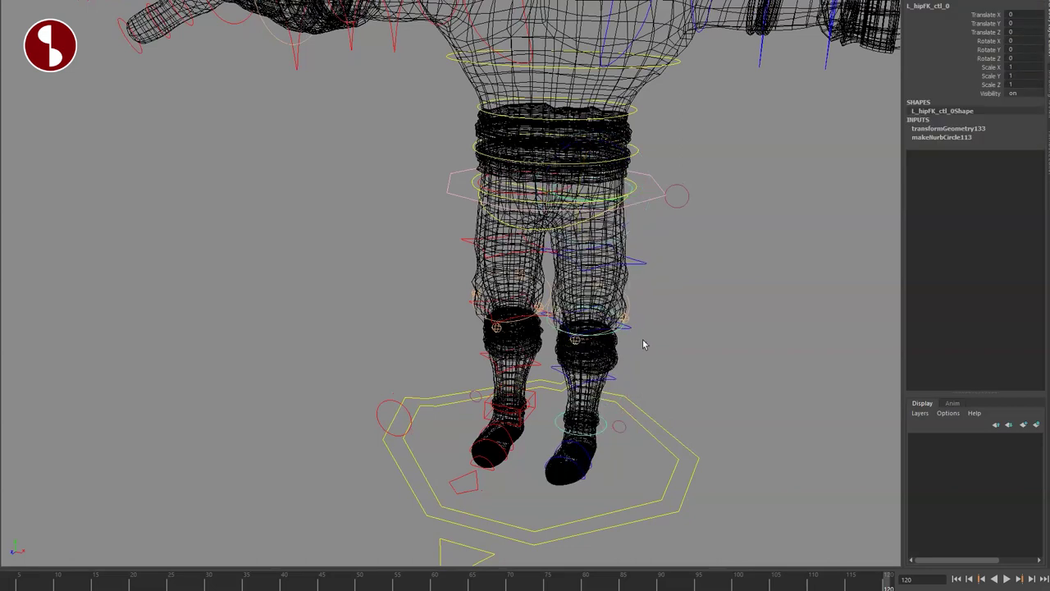
left_click(645, 335)
Test the left knee's FK control by rotating it about 30 degrees in X, and undo the rotation
right_click_drag(581, 308, 673, 282, "alt")
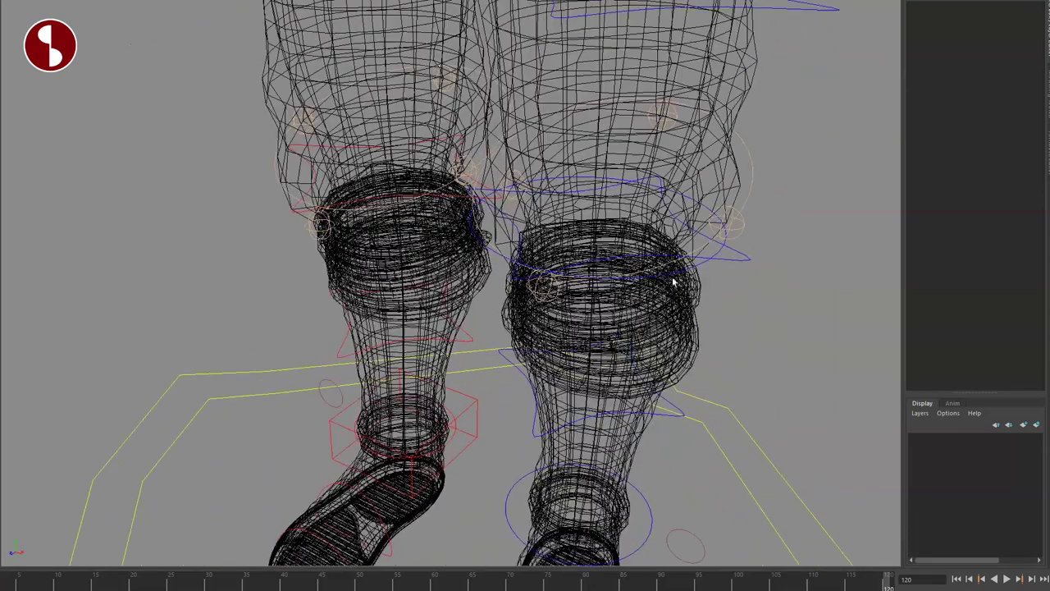
left_click(711, 216)
left_click_drag(575, 207, 586, 249)
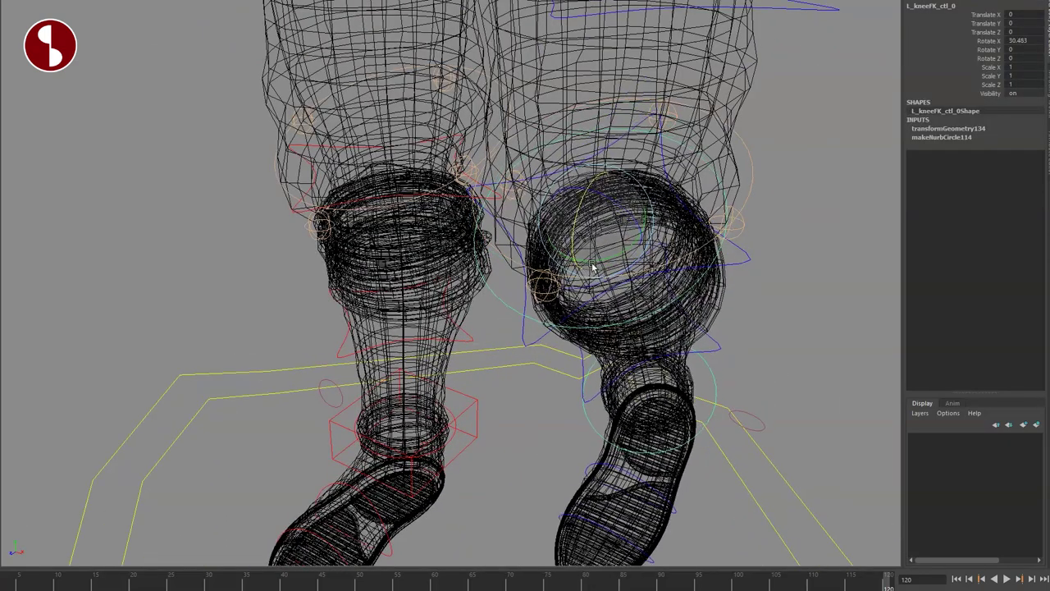
key("ctrl+z")
Try rotating the left foot in FK, and undo back through the leg's switch to FK
right_click_drag(581, 247, 507, 250, "alt")
left_click_drag(512, 384, 527, 400)
key("ctrl+z")
key("ctrl+z")
key("ctrl+z")
key("ctrl+z")
key("ctrl+z")
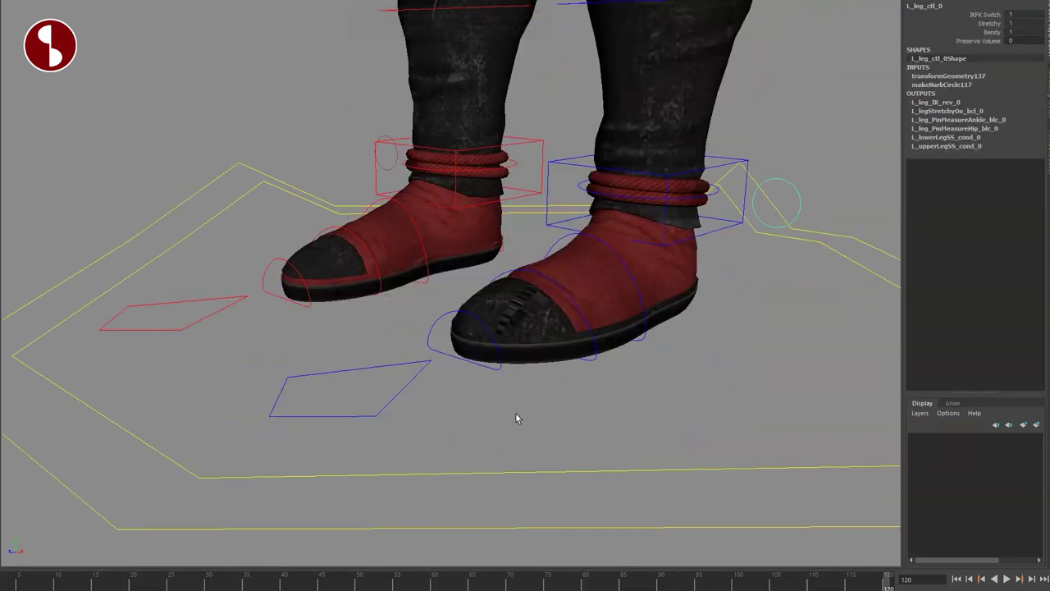
Test the left foot's middle control by manipulating it, and undo the changes
left_click(648, 283)
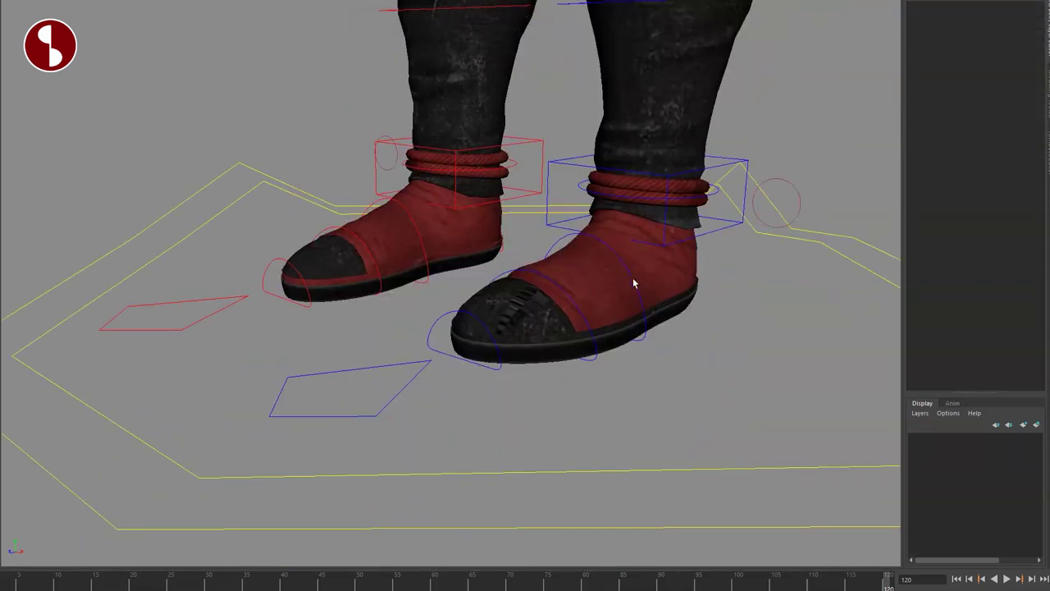
left_click(549, 280)
left_click_drag(573, 269, 533, 302)
key("ctrl+z")
key("ctrl+z")
left_click(538, 286)
key("ctrl+z")
key("ctrl+z")
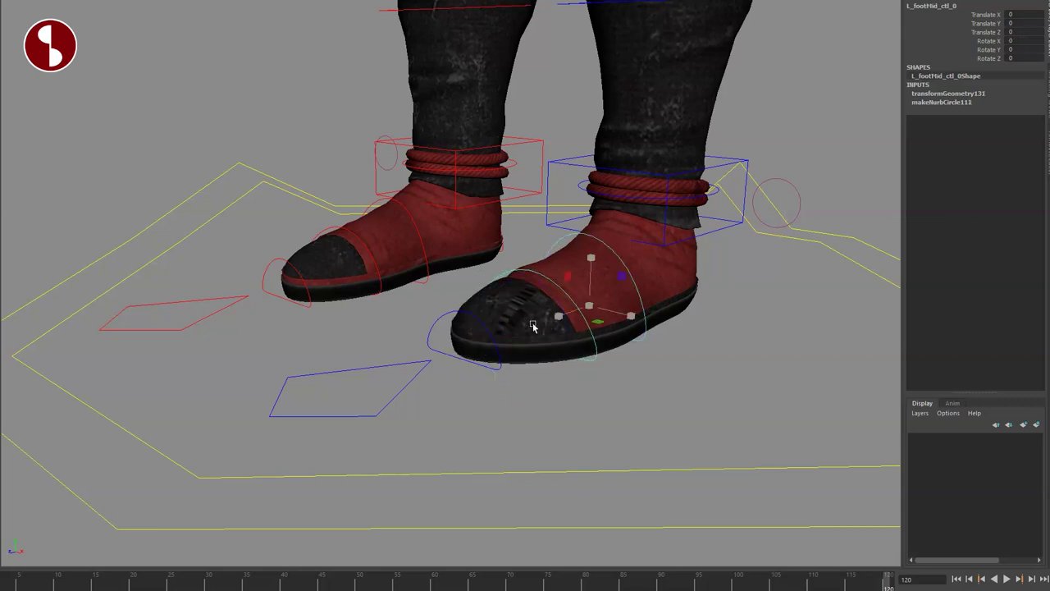
Test the left toe roll control by rotating it, and undo the rotation
key("e")
left_click_drag(448, 323, 493, 320)
key("ctrl+z")
key("ctrl+z")
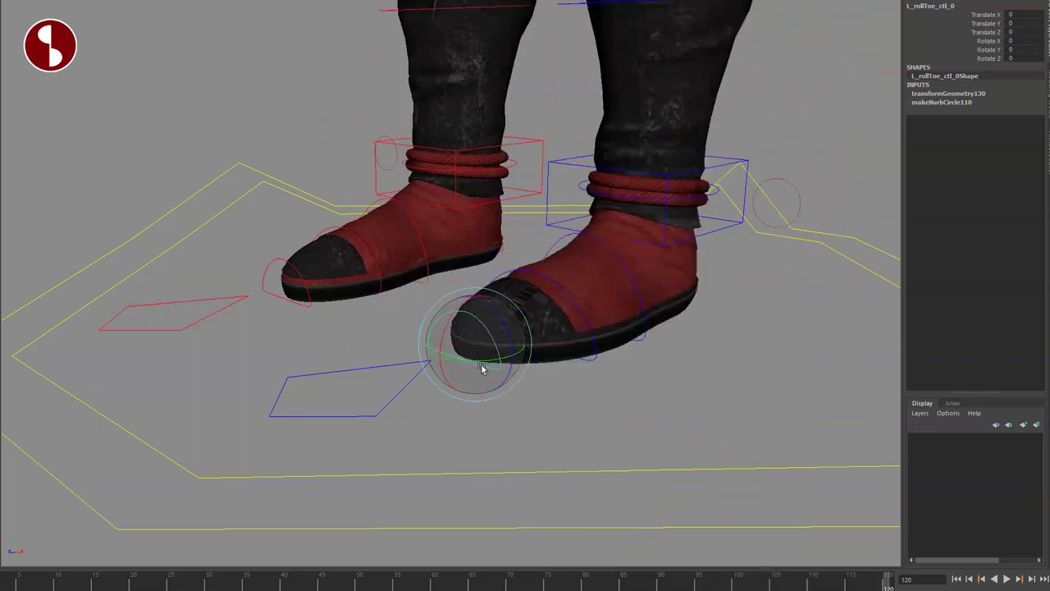
Select the left foot master control in front of the toes, test moving it, and undo the move
left_click_drag(471, 369, 524, 368, "alt")
key("q")
left_click(418, 386)
middle_click_drag(489, 373, 505, 380, "alt")
scroll(505, 380, "down", 2)
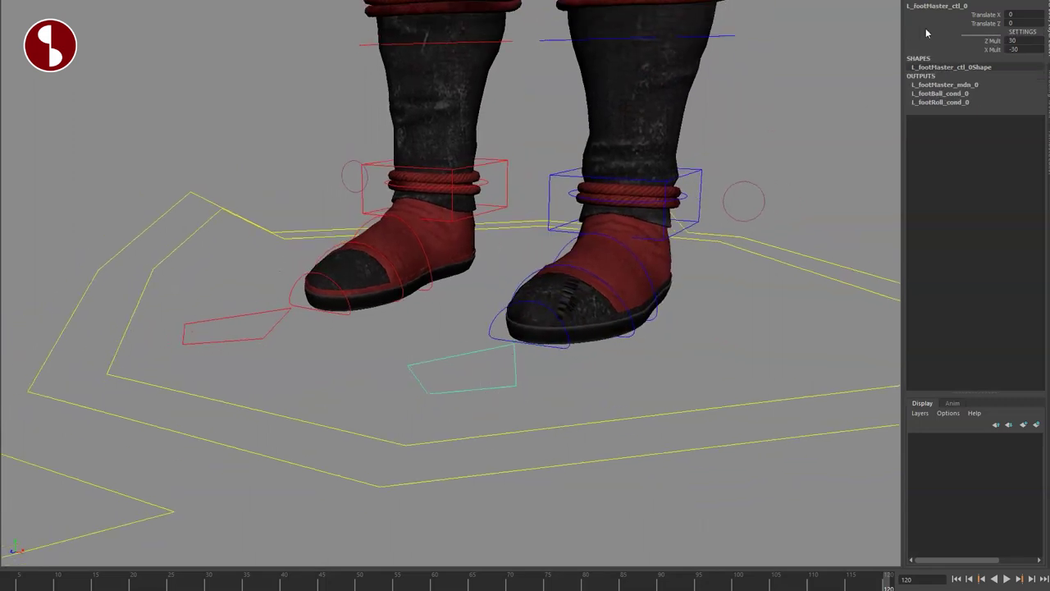
key("w")
left_click_drag(463, 375, 408, 383)
key("ctrl+z")
Test the left foot roll by setting the foot master's Translate Z to 1 and its Z Mult to 38.8
middle_click_drag(407, 382, 476, 356, "alt")
left_click_drag(475, 356, 519, 351, "alt")
left_click_drag(377, 331, 408, 332)
middle_click_drag(407, 332, 342, 343)
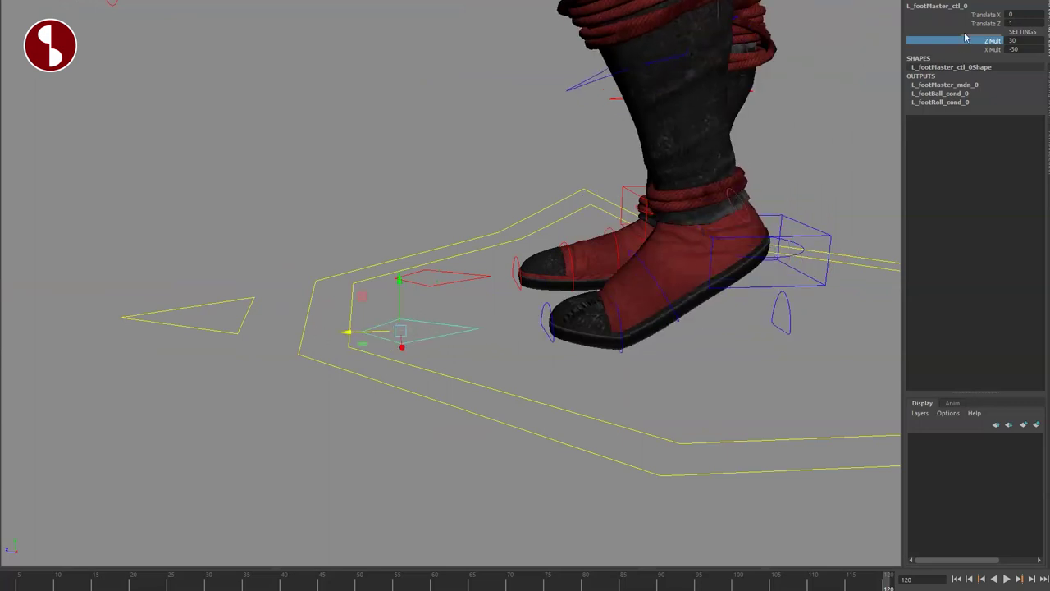
middle_click_drag(772, 88, 823, 88)
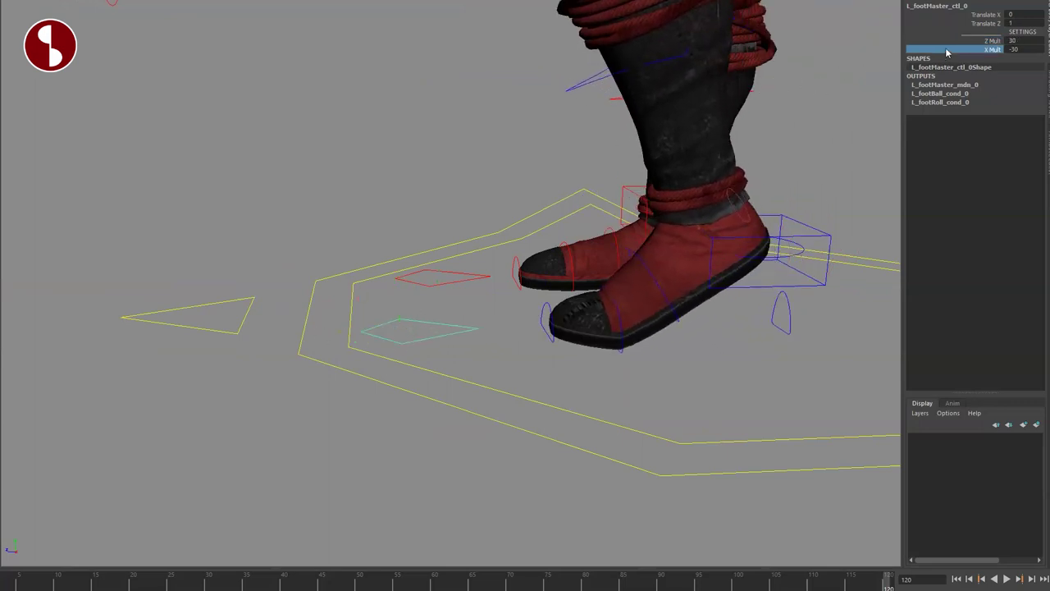
left_click_drag(510, 266, 860, 86, "alt")
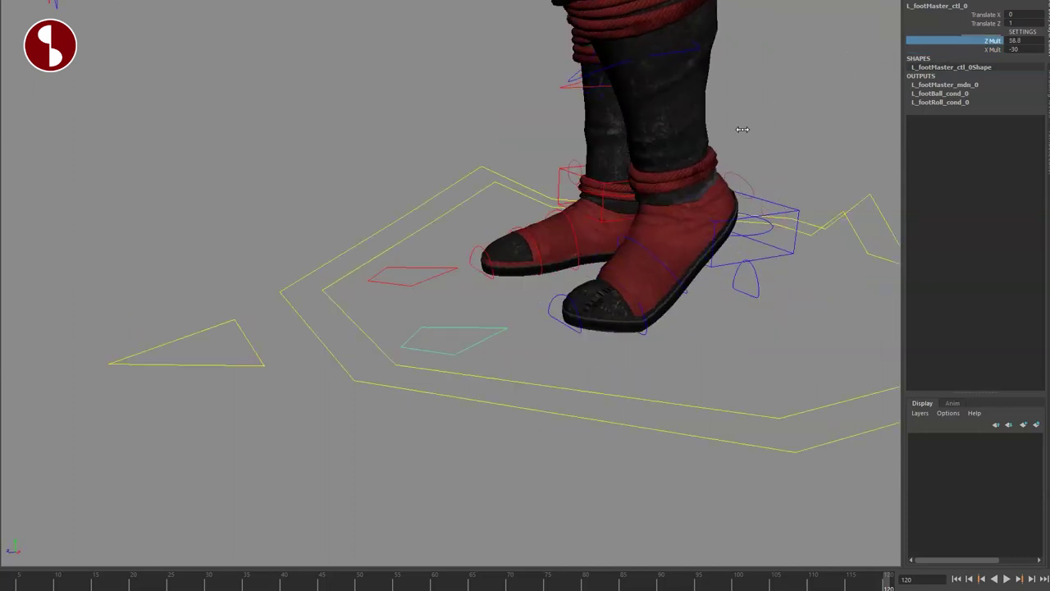
Select the left pants pivot control around the trouser cuff and try manipulating it
left_click(543, 297)
left_click_drag(543, 297, 614, 329, "alt")
middle_click_drag(494, 246, 579, 319, "alt")
left_click_drag(580, 319, 520, 305, "alt")
middle_click_drag(525, 289, 466, 392, "alt")
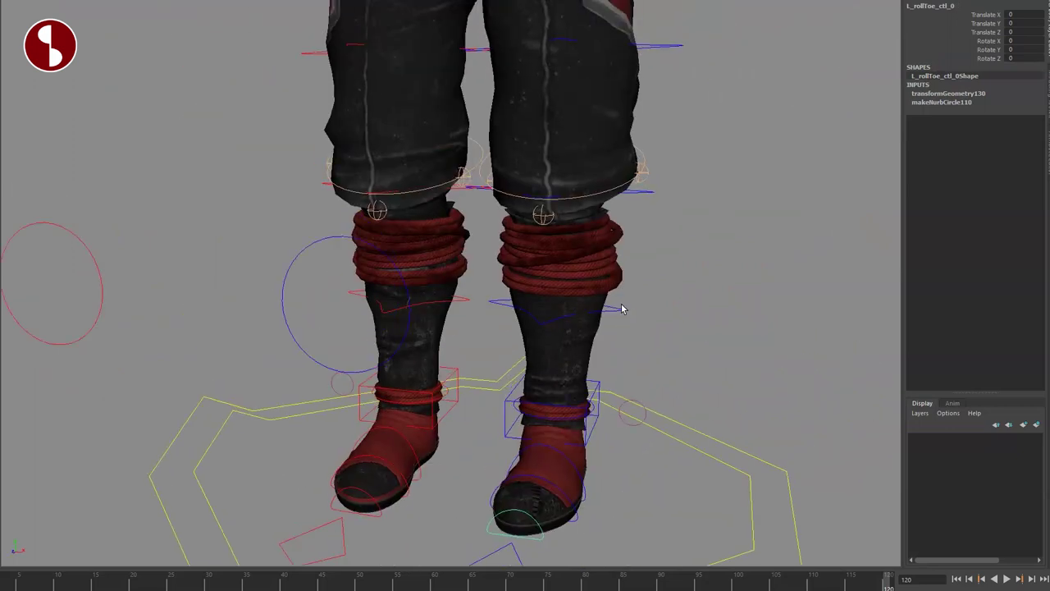
left_click(563, 305)
left_click_drag(555, 222, 549, 315, "alt")
left_click(567, 257)
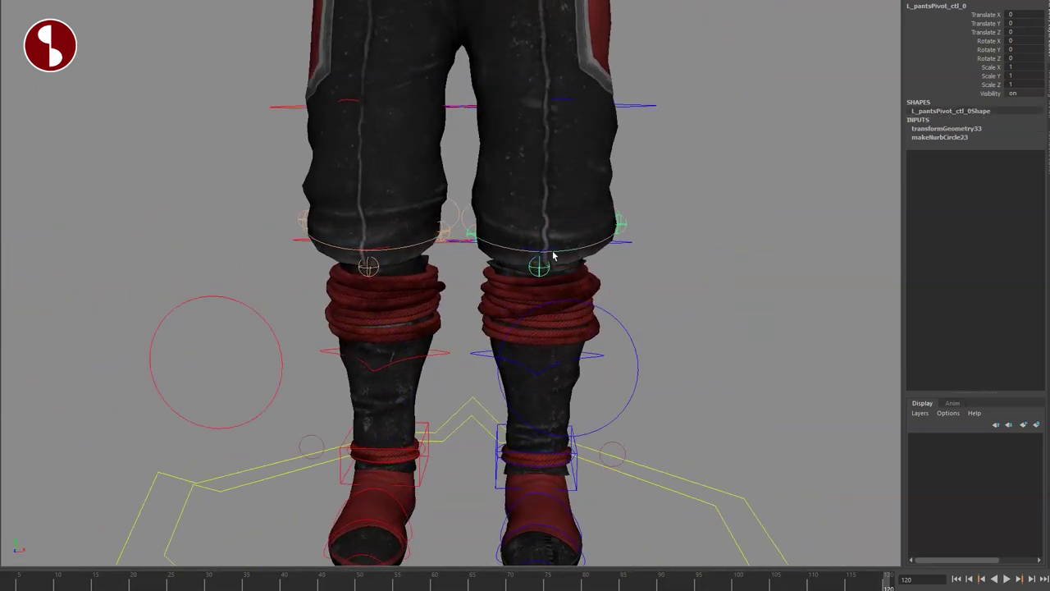
left_click_drag(534, 160, 527, 129)
Select the hips control, test it by rotating the pelvis, and undo the changes
middle_click_drag(502, 184, 596, 295, "alt")
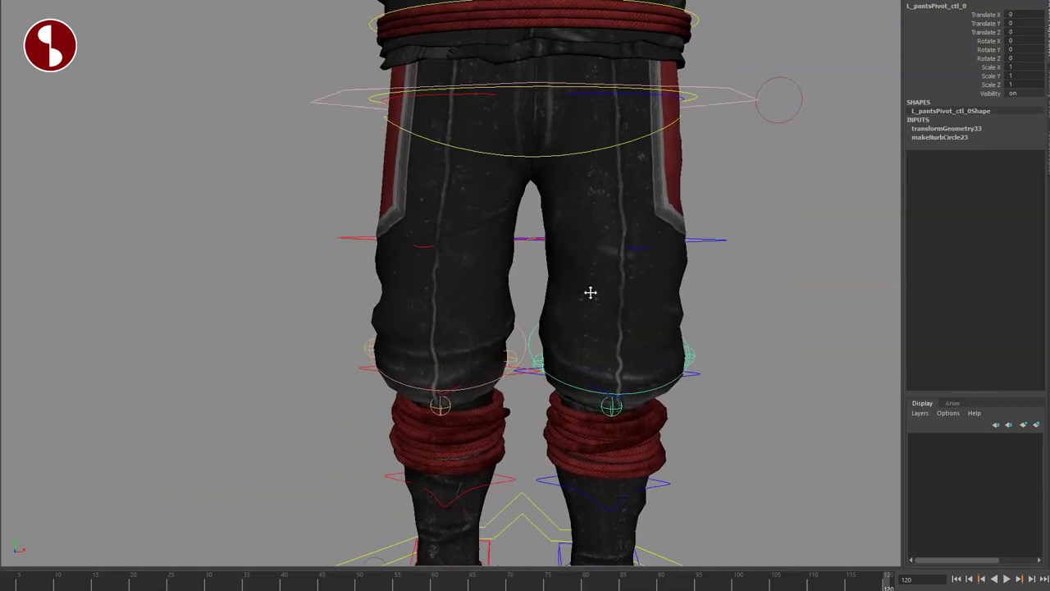
middle_click_drag(539, 169, 598, 300, "alt")
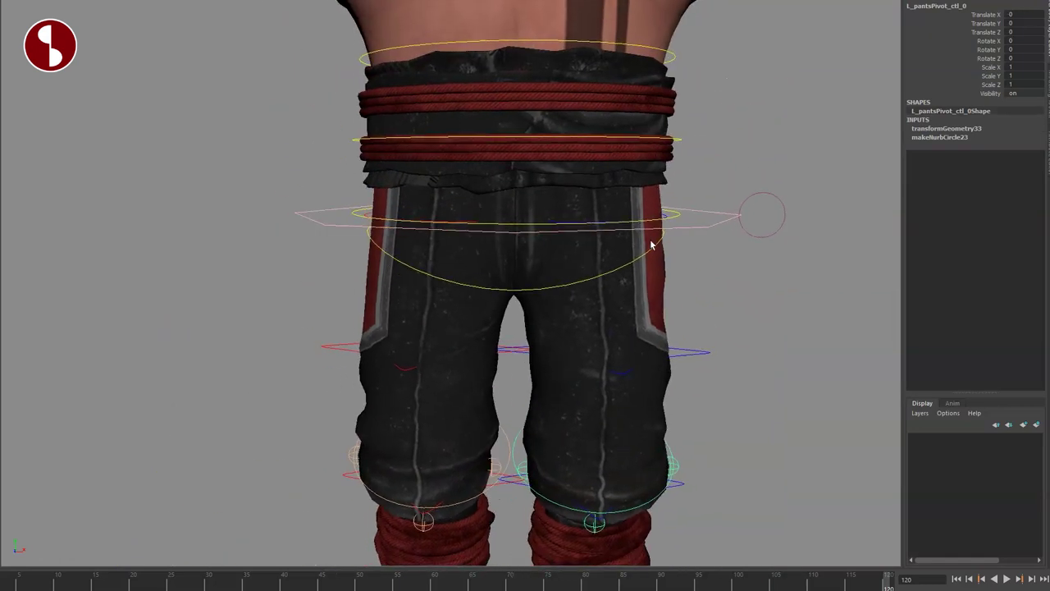
left_click_drag(650, 244, 682, 242, "alt")
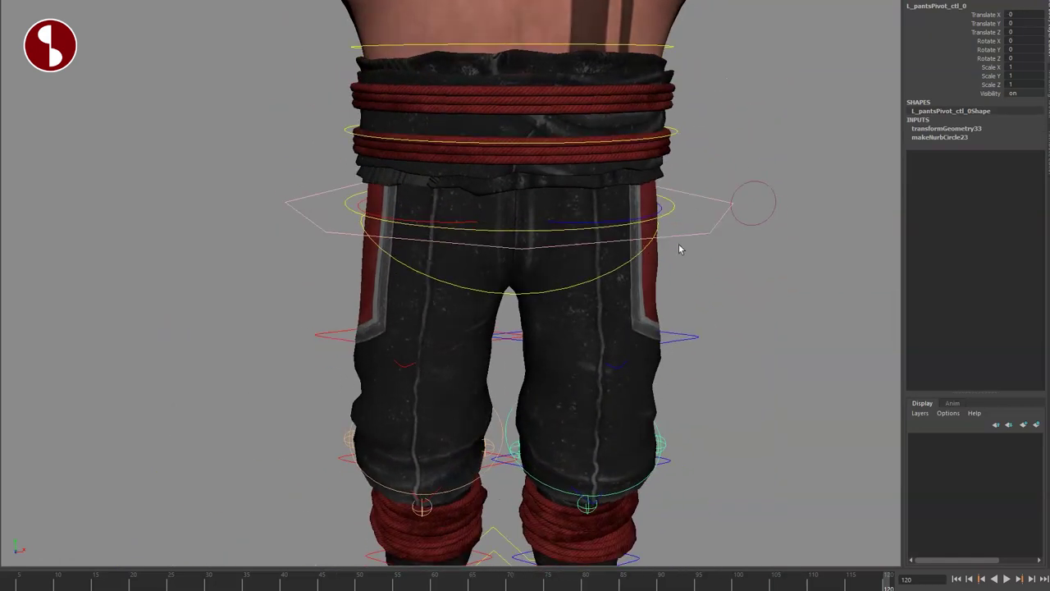
left_click(504, 294)
middle_click_drag(505, 293, 496, 263, "alt")
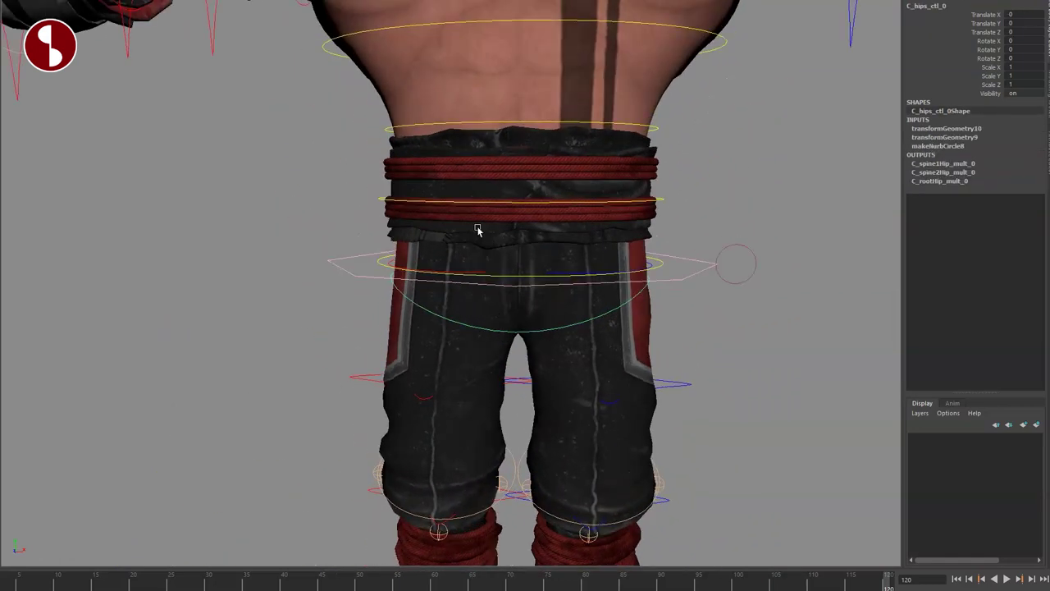
left_click_drag(520, 215, 545, 294)
left_click_drag(511, 351, 559, 303)
key("ctrl+z")
key("ctrl+z")
Test the hips control by moving it, undo the move, and try scaling it
left_click_drag(460, 317, 599, 326, "alt")
left_click_drag(510, 302, 529, 318, "alt")
key("w")
left_click_drag(539, 300, 554, 326)
key("ctrl+z")
key("r")
middle_click_drag(567, 298, 486, 317)
Select the root FK control, test bending the torso sideways about 23 degrees in Z, and undo the rotation
left_click(632, 303)
middle_click_drag(612, 295, 583, 284, "alt")
right_click_drag(583, 284, 624, 315, "alt")
left_click_drag(660, 307, 643, 320, "alt")
left_click(622, 304)
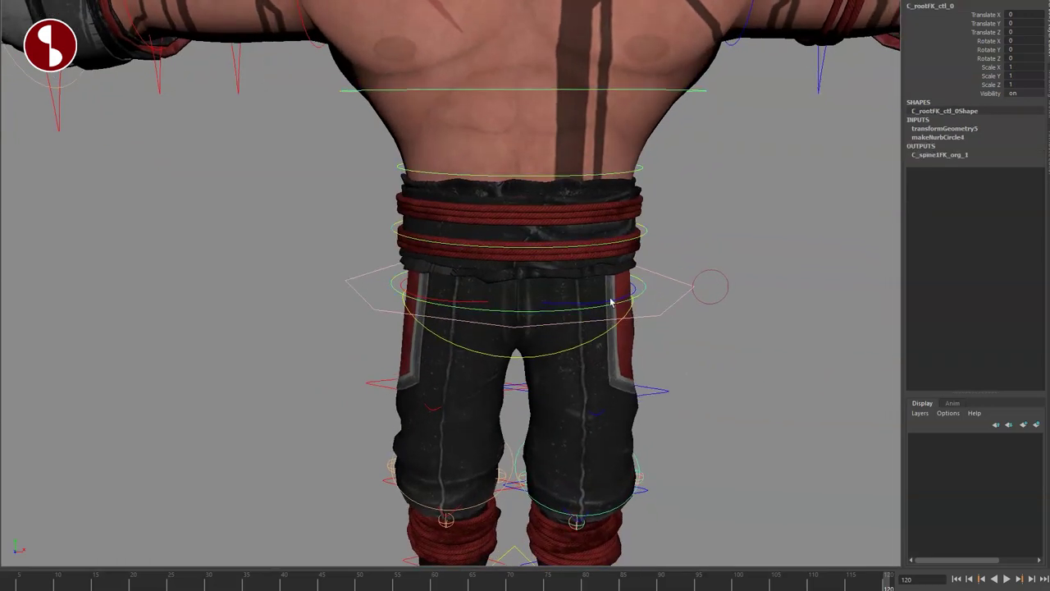
middle_click_drag(539, 234, 552, 315, "alt")
right_click_drag(552, 315, 368, 309, "alt")
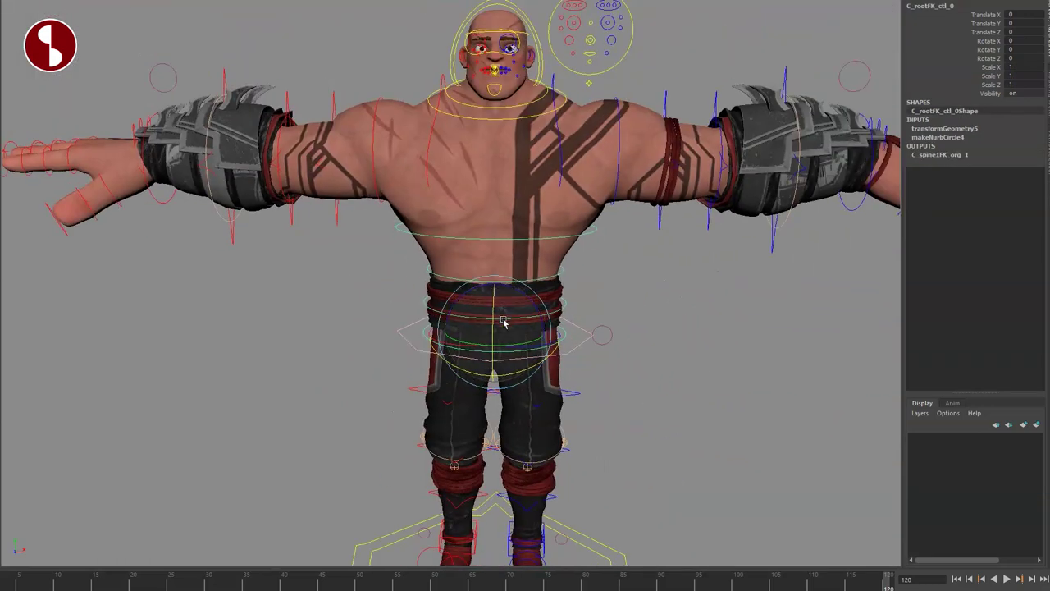
mouse_move(513, 287)
left_mouse_down()
mouse_move(530, 302)
mouse_move(467, 277)
mouse_move(531, 305)
mouse_move(497, 291)
left_mouse_up()
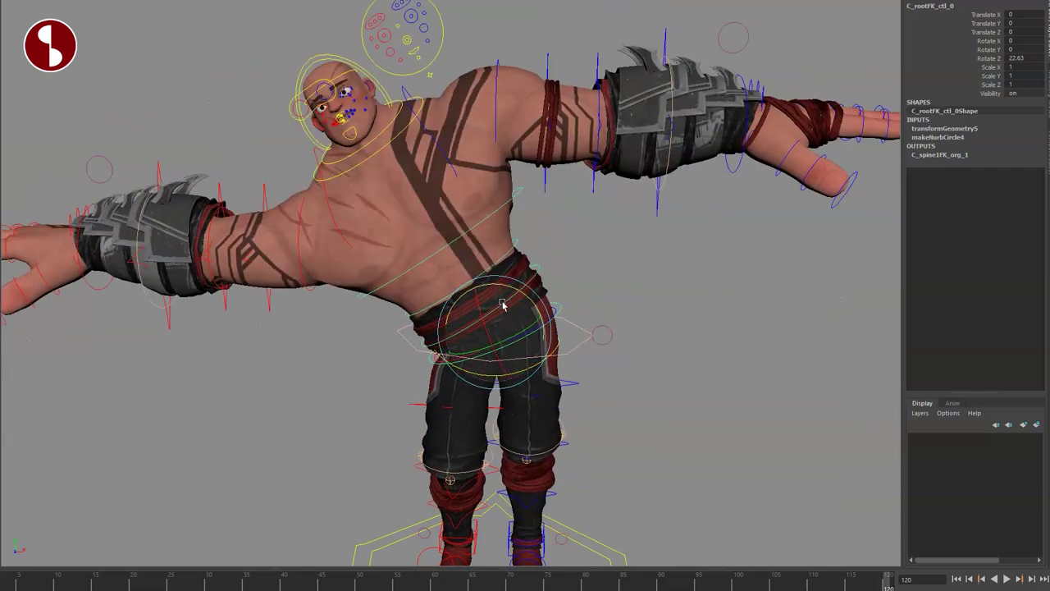
key("ctrl+z")
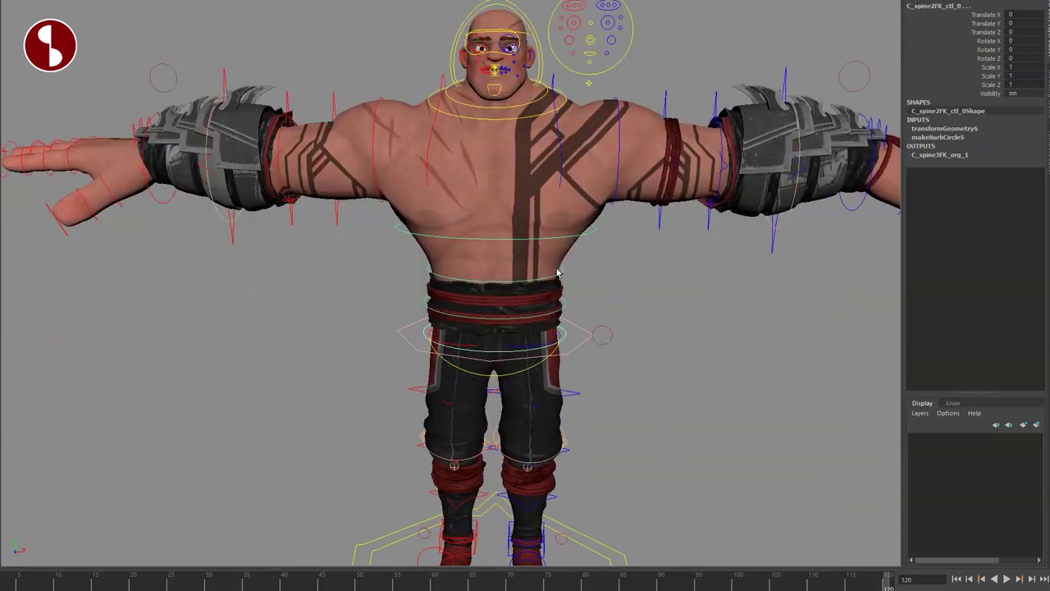
Select the spine FK controls together, test rotating them, and undo the rotation
left_click(593, 230)
mouse_move(516, 202)
middle_mouse_down()
mouse_move(544, 218)
mouse_move(497, 191)
mouse_move(528, 200)
mouse_move(504, 195)
middle_mouse_up()
key("ctrl+z")
Select the left hip's IK control, test adjusting the top of the leg, and undo the change
scroll(621, 340, "up", 3)
scroll(525, 341, "up", 2)
left_click(509, 338)
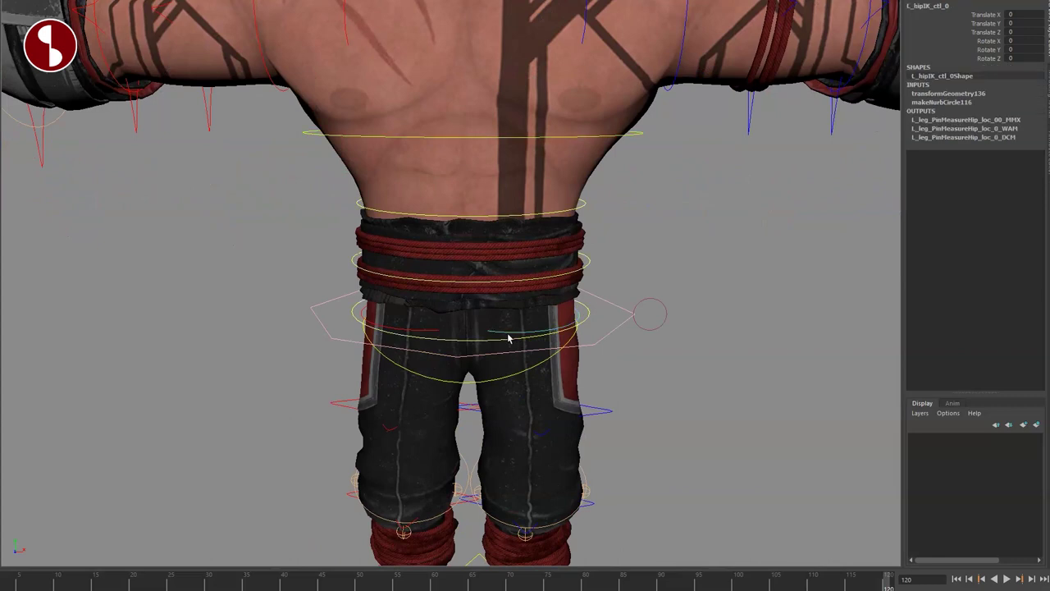
middle_click_drag(526, 315, 566, 319)
key("ctrl+z")
scroll(511, 300, "down", 3)
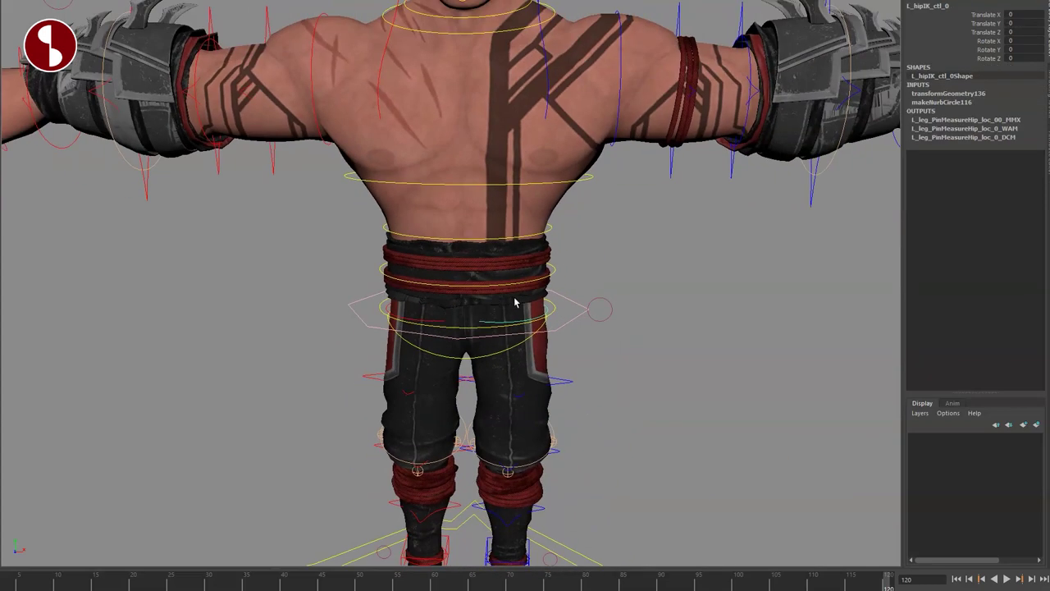
Select the main root control around the pelvis, test moving the body with it, and undo the move
scroll(648, 299, "down", 2)
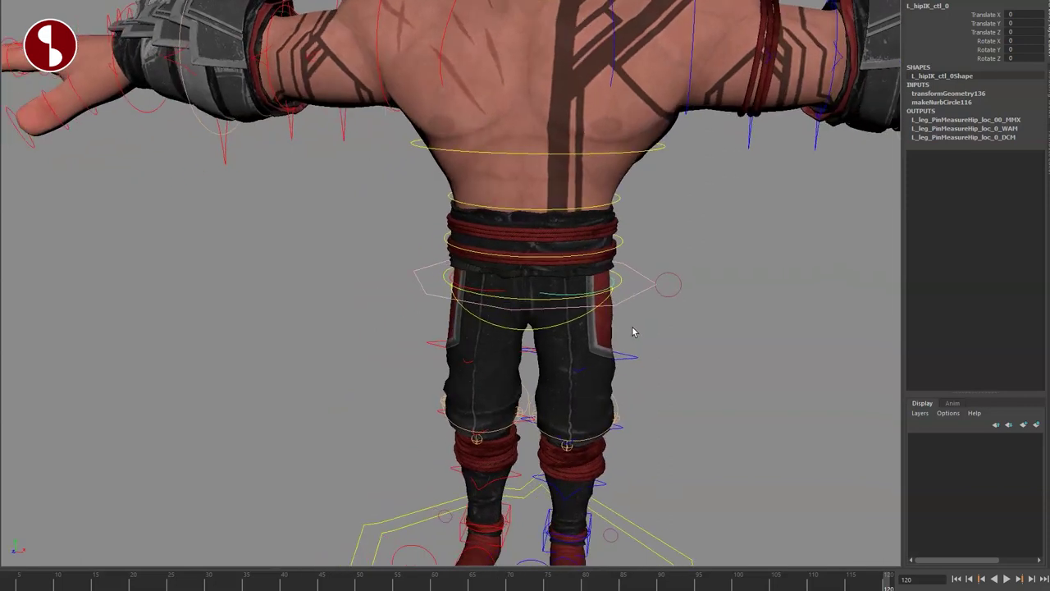
scroll(637, 324, "up", 2)
left_click(614, 297)
scroll(574, 300, "down", 3)
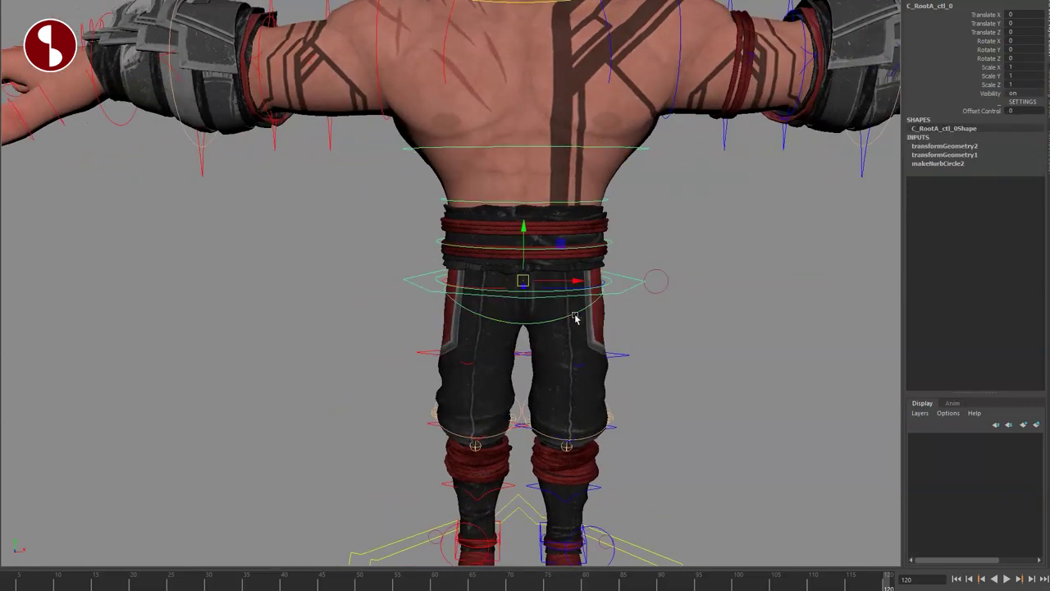
left_click_drag(510, 300, 549, 288)
key("ctrl+z")
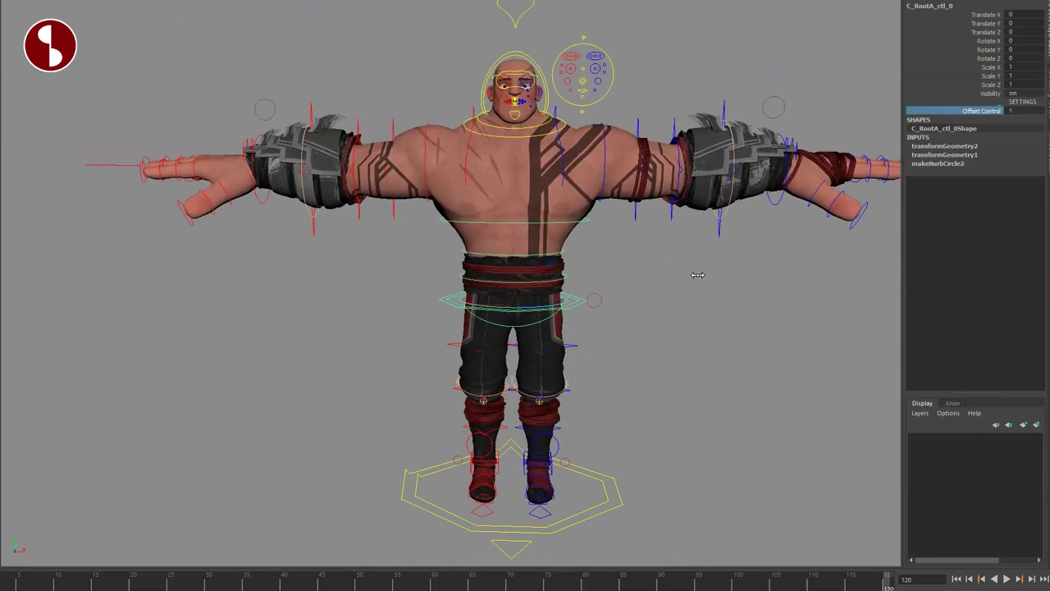
Set the root's Offset Control to 1 and select the extra inner root control around the pelvis
scroll(531, 347, "up", 3)
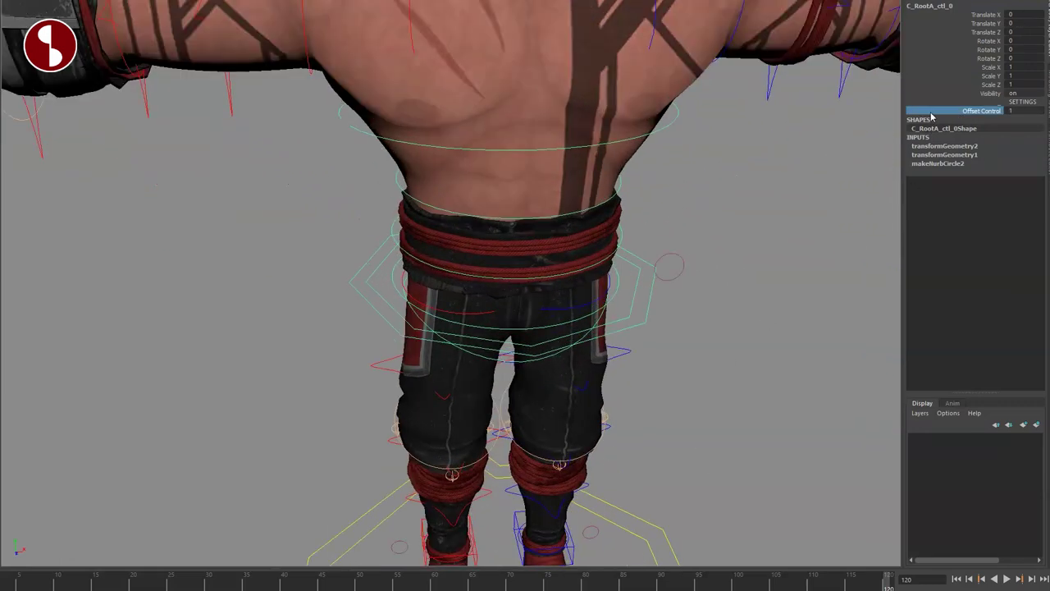
left_click(633, 310)
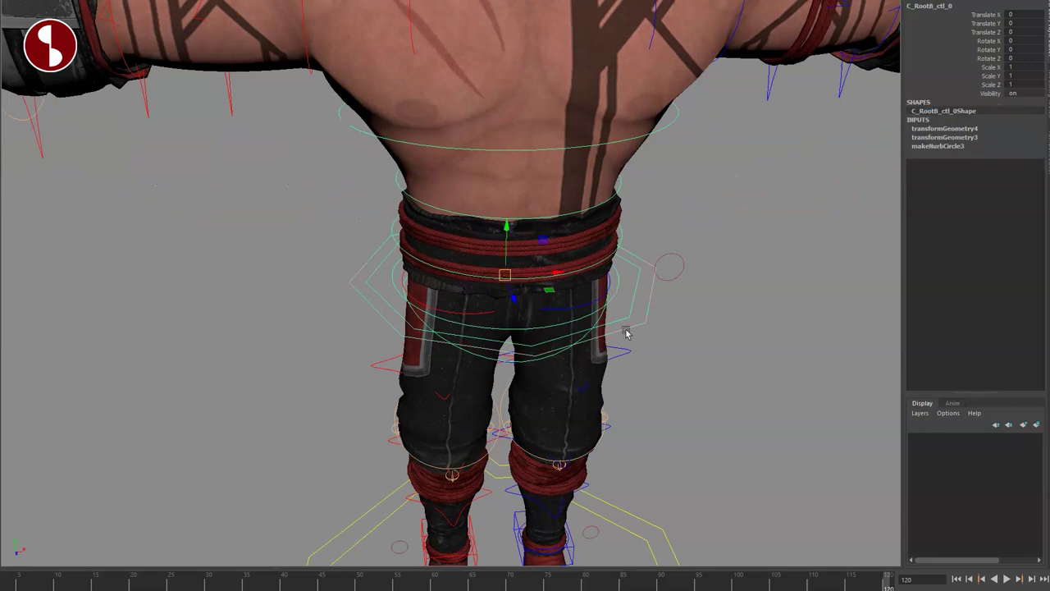
scroll(648, 345, "down", 3)
Switch the spine from FK to IK with its settings control, and select the IK root control
left_click(671, 307)
scroll(675, 340, "down", 4)
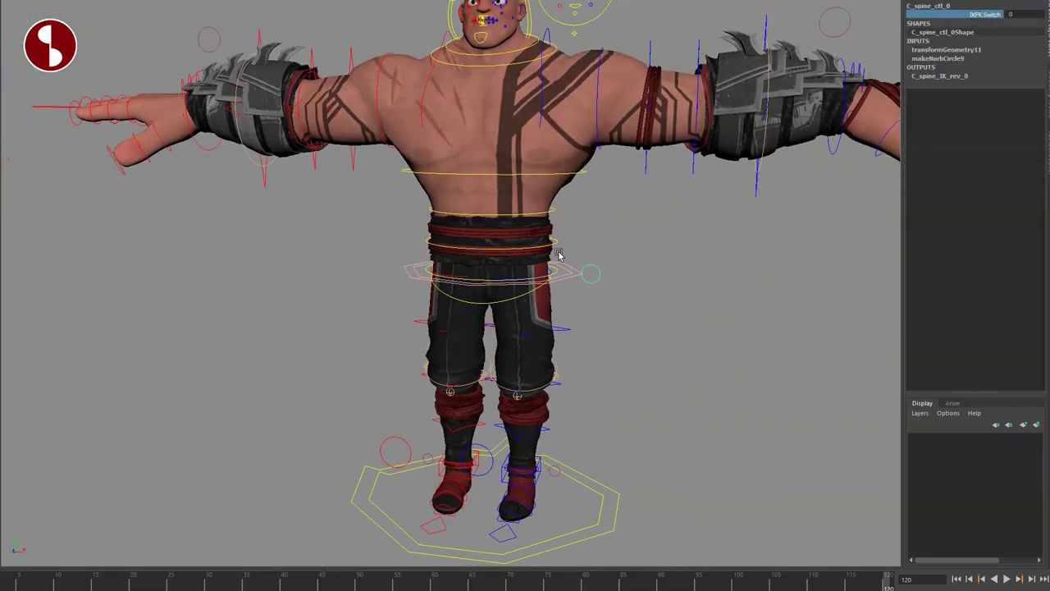
left_click(408, 301)
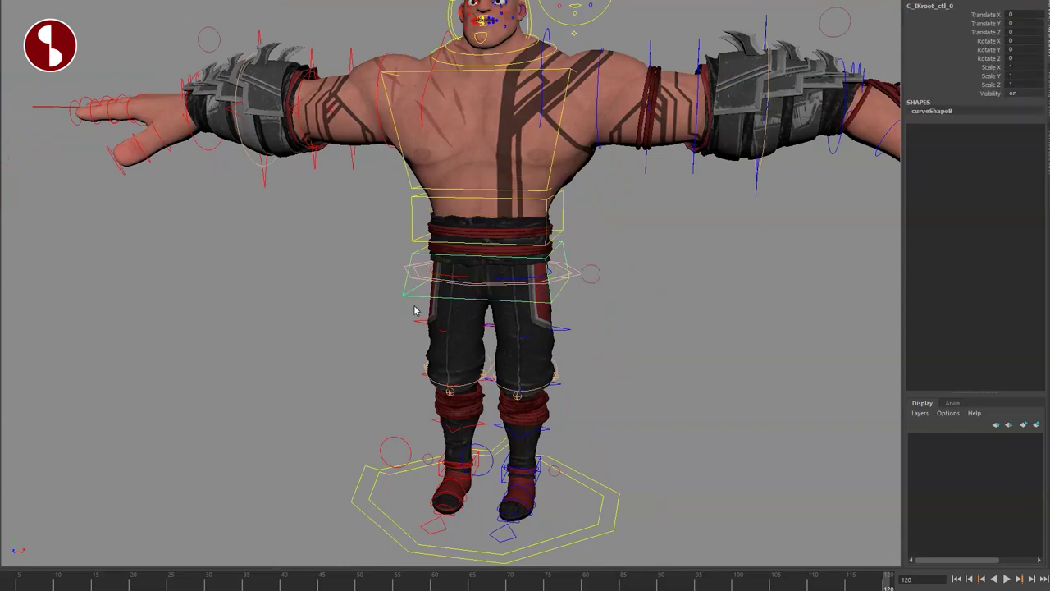
scroll(509, 268, "up", 1)
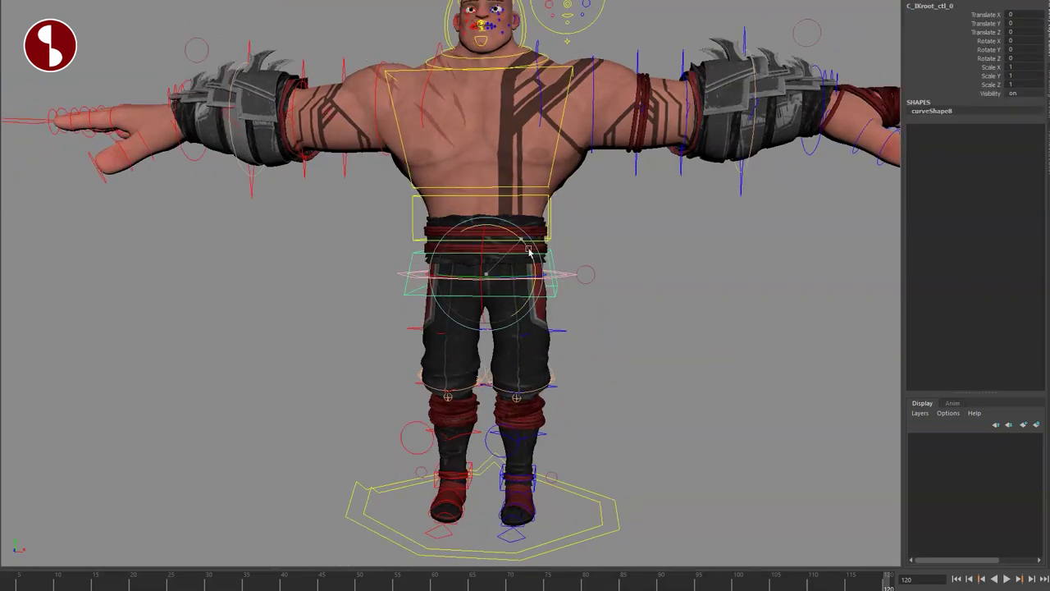
Test the spine's IK root control by rotating and moving it, and undo the changes
left_click_drag(529, 250, 499, 237)
key("ctrl+z")
key("w")
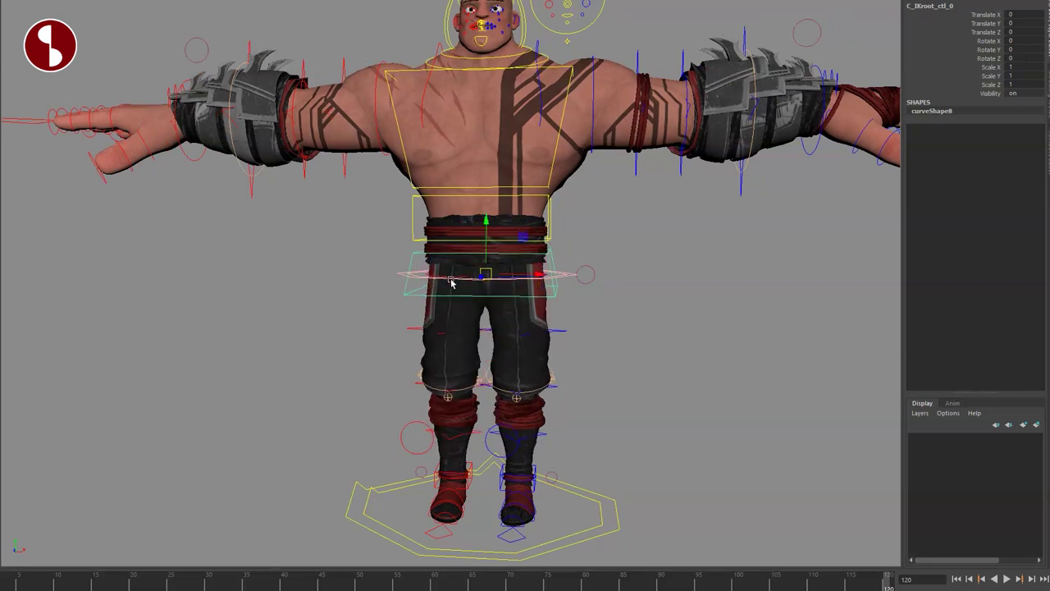
left_click_drag(490, 281, 494, 305)
key("ctrl+z")
key("ctrl+z")
key("ctrl+z")
Test the IK spine control at the waist, and select the IK chest control
left_click(411, 220)
mouse_move(520, 230)
left_mouse_down()
mouse_move(546, 230)
mouse_move(525, 233)
left_mouse_up()
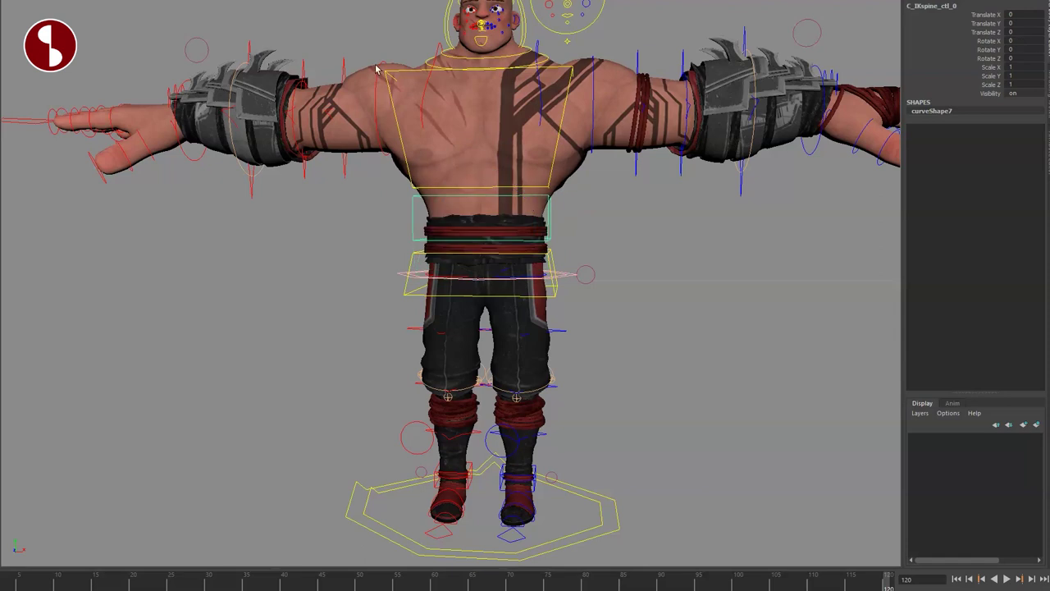
left_click_drag(405, 110, 436, 165, "alt")
left_click_drag(474, 130, 457, 211, "alt")
middle_click_drag(457, 211, 514, 282, "alt")
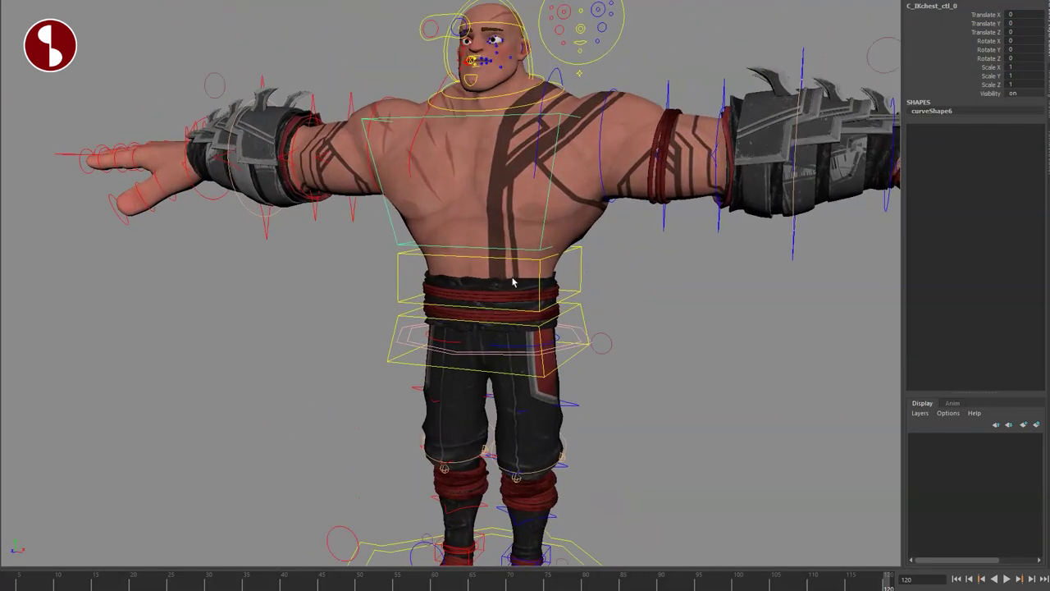
Select the left clavicle control, test rotating and moving the shoulder, and undo each change
left_click_drag(513, 282, 517, 263, "alt")
middle_click_drag(517, 263, 500, 255, "alt")
right_click_drag(500, 255, 502, 205, "alt")
middle_click_drag(502, 205, 563, 304, "alt")
right_click_drag(562, 304, 520, 303, "alt")
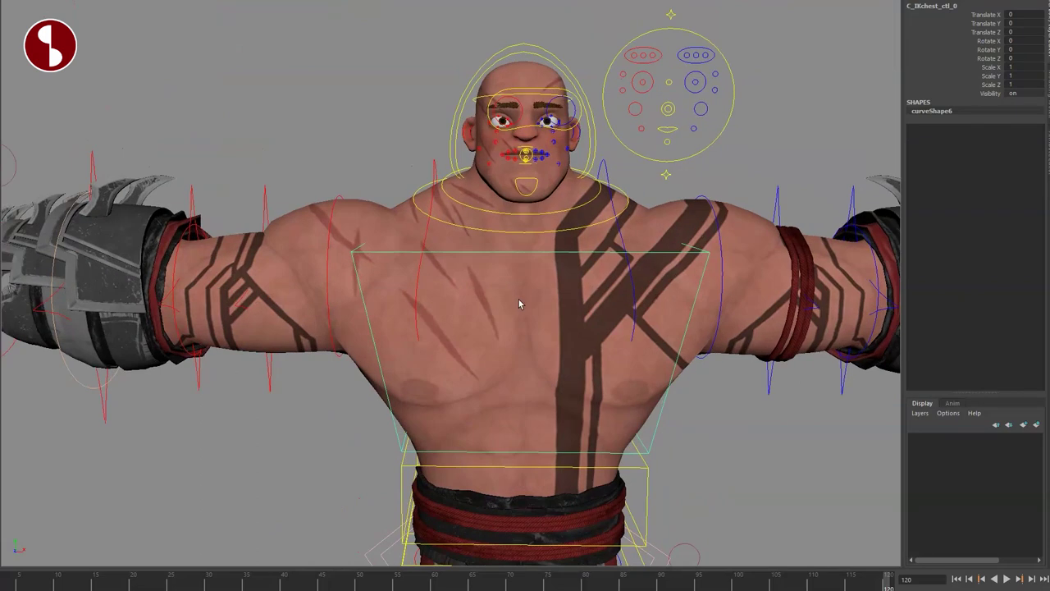
middle_click_drag(598, 260, 579, 317, "alt")
right_click_drag(579, 316, 575, 256, "alt")
left_click(549, 240)
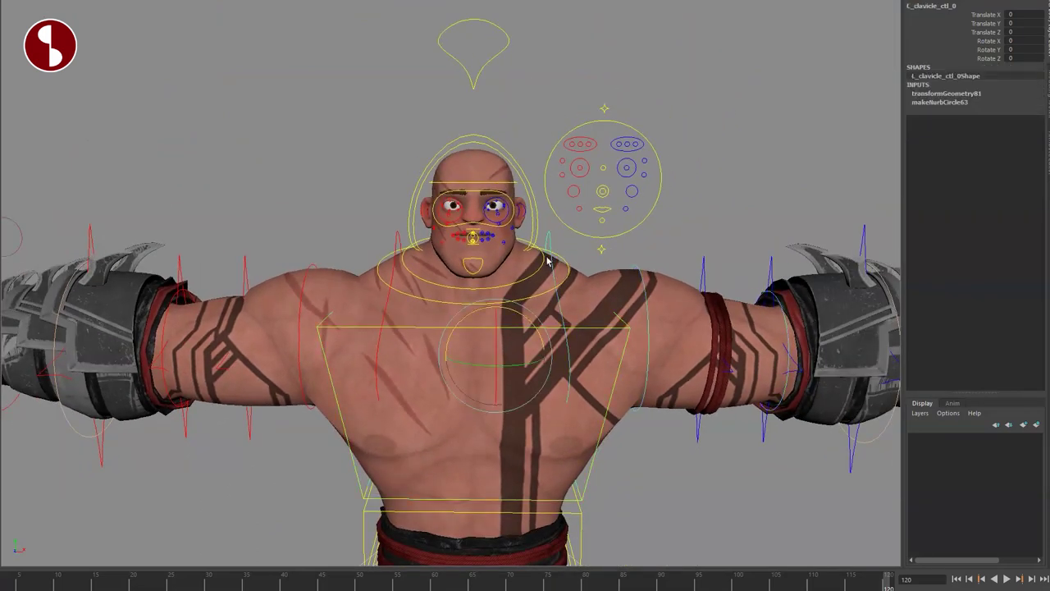
mouse_move(519, 307)
left_mouse_down()
mouse_move(507, 316)
mouse_move(536, 335)
mouse_move(522, 311)
left_mouse_up()
key("ctrl+z")
key("w")
mouse_move(497, 352)
left_mouse_down()
mouse_move(525, 352)
mouse_move(495, 334)
left_mouse_up()
key("ctrl+z")
Select the left arm's settings control and set its IKFK Switch to 1
scroll(590, 344, "down", 4)
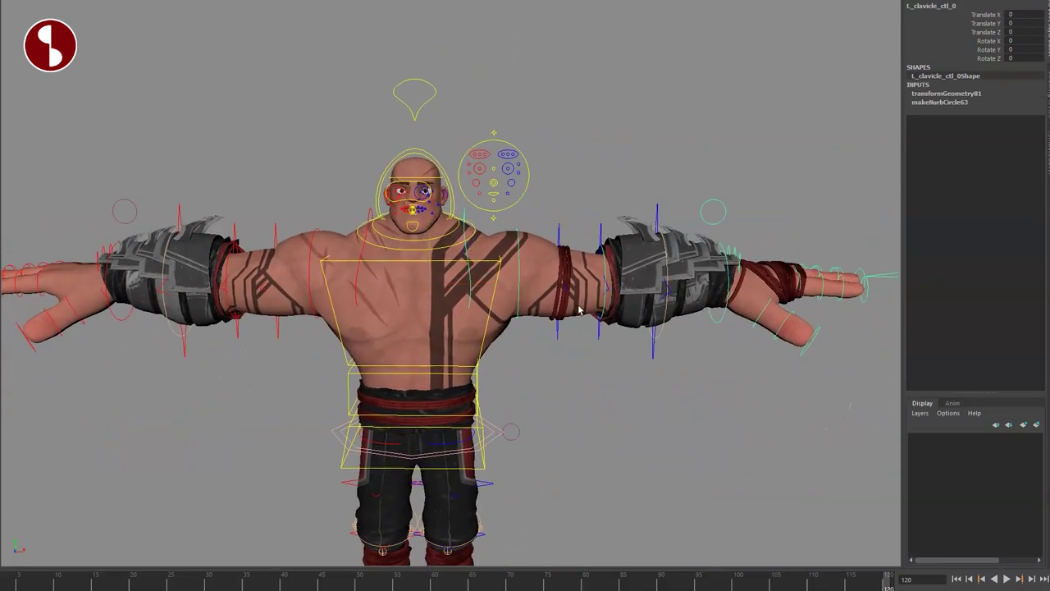
left_click_drag(507, 238, 578, 265, "alt")
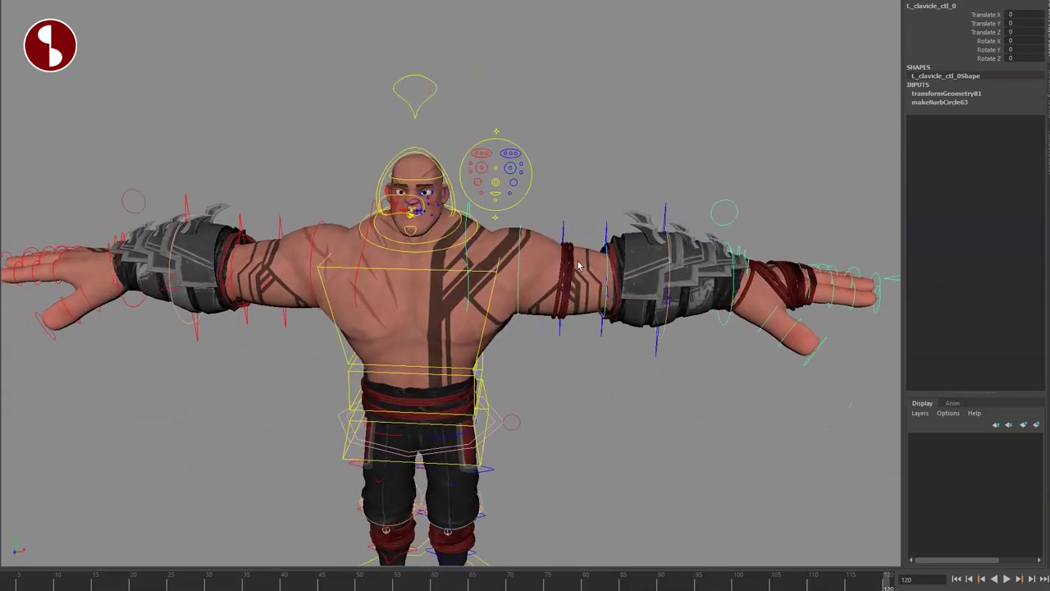
left_click(738, 212)
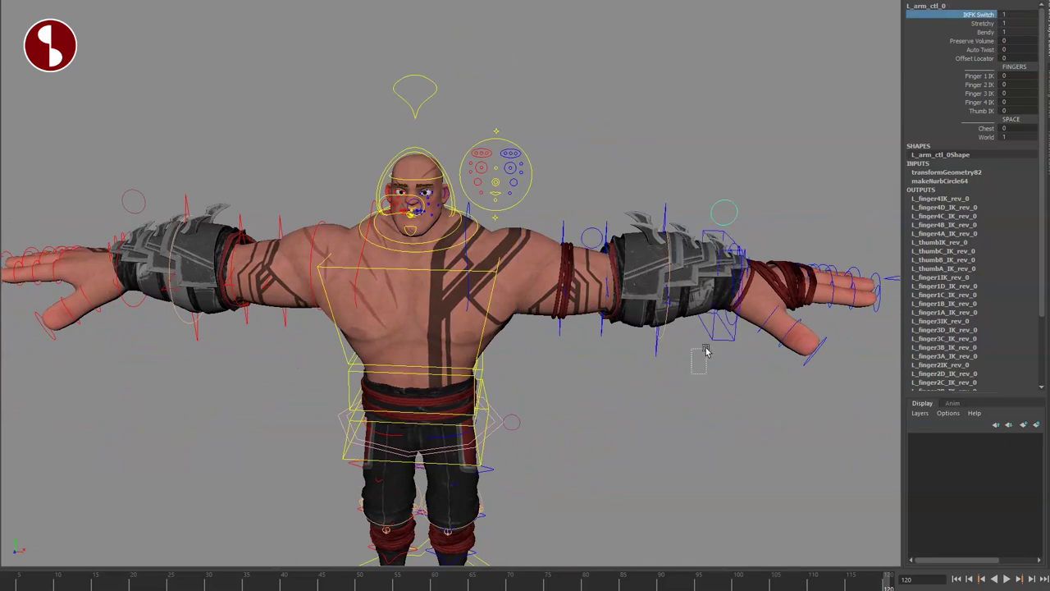
Select the left IK wrist control, test moving the arm with it, and undo the move
left_click_drag(705, 349, 724, 329)
scroll(635, 348, "down", 4)
key("w")
left_click_drag(706, 295, 712, 194)
key("ctrl+z")
key("ctrl+z")
Select the left clavicle control with its translate and rotate attributes, and undo that selection
middle_click_drag(543, 312, 435, 279, "alt")
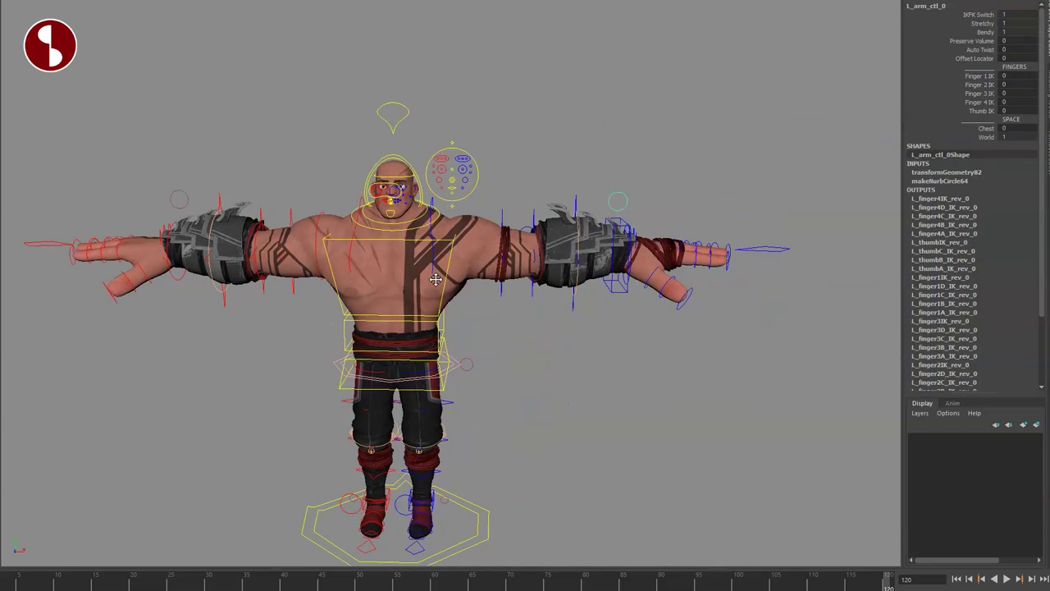
right_click_drag(435, 280, 638, 405, "alt")
left_click_drag(401, 108, 422, 120)
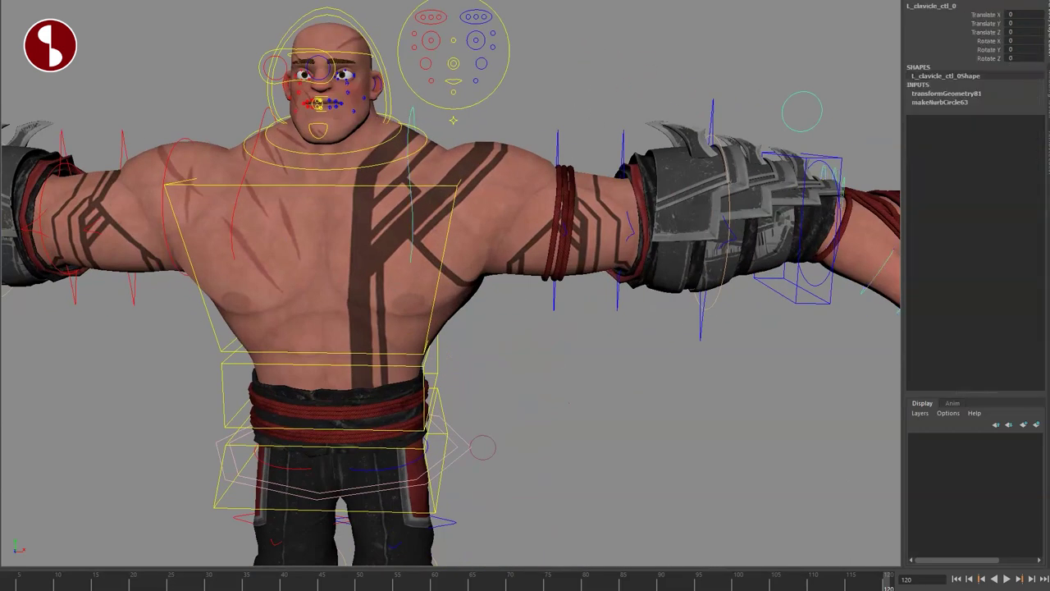
left_click_drag(957, 16, 959, 61)
key("ctrl+z")
Test moving the left upper arm's bend control, undo the move, and deselect the controls
left_click_drag(586, 293, 542, 350, "alt")
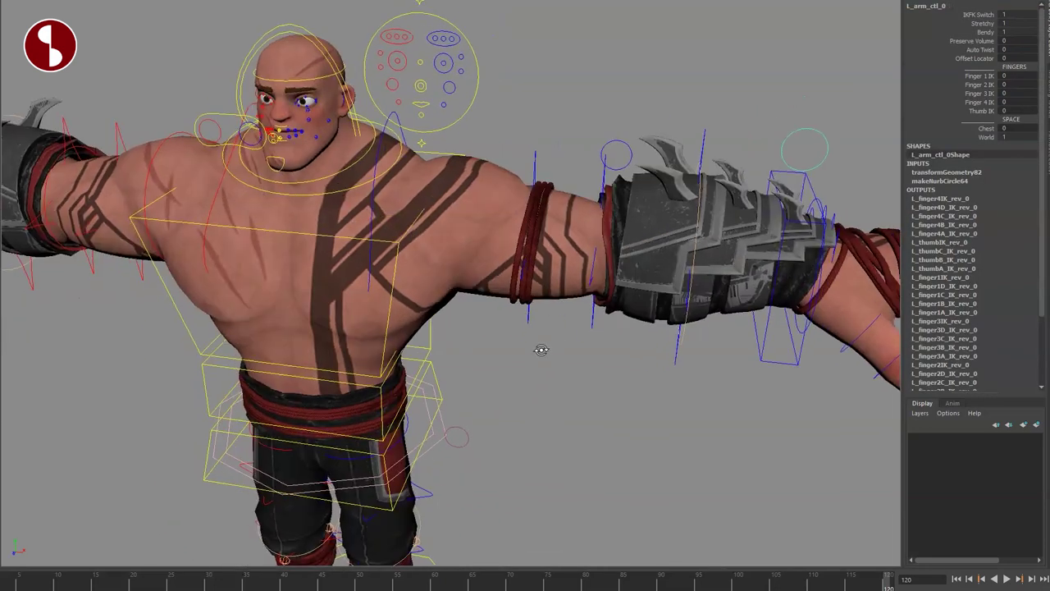
left_click_drag(523, 143, 554, 156)
left_click_drag(536, 242, 524, 202)
key("ctrl+z")
left_click_drag(584, 215, 615, 195, "alt")
left_click(621, 188)
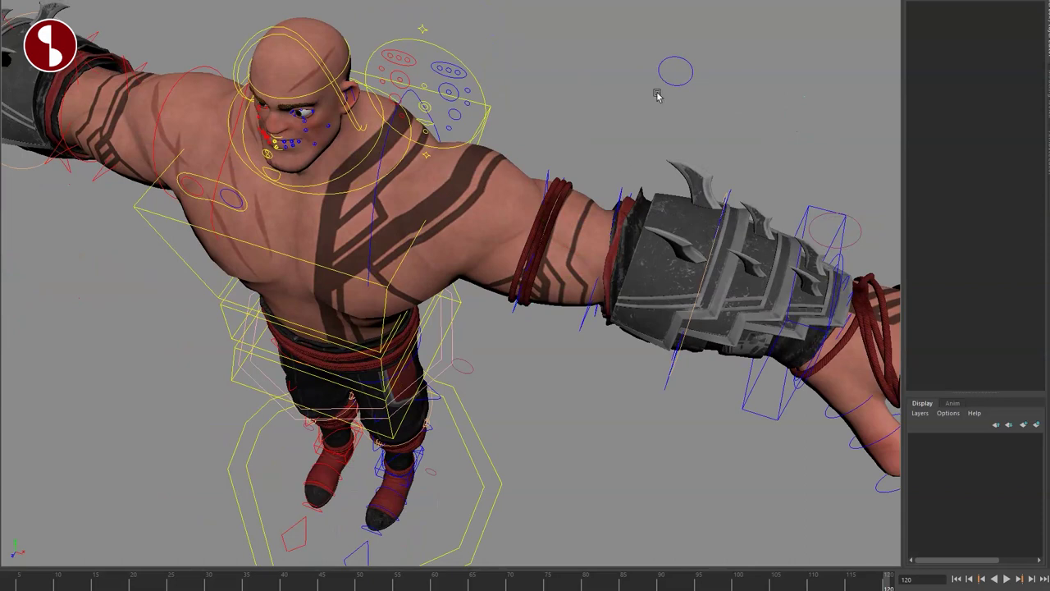
Select the left elbow pole control, test its Elbow Pin attribute, and undo the change
left_click_drag(657, 96, 693, 76)
middle_click_drag(707, 165, 640, 197, "alt")
right_click_drag(640, 197, 548, 154, "alt")
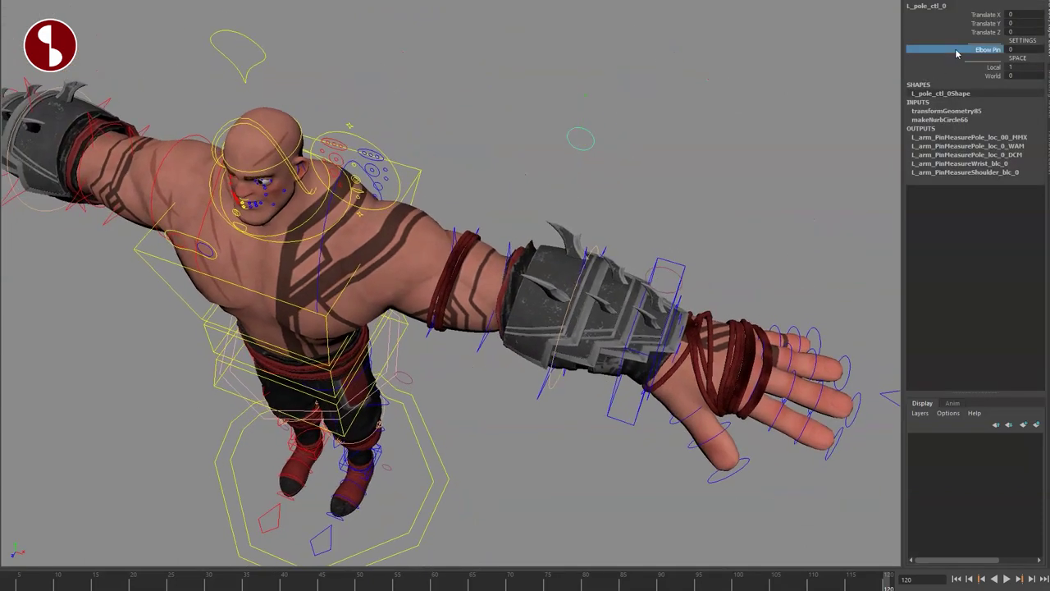
middle_click_drag(680, 112, 703, 149)
key("ctrl+z")
Test the Knee Pin attribute of the left leg's pole control, and undo the change
left_click_drag(644, 283, 394, 274, "alt")
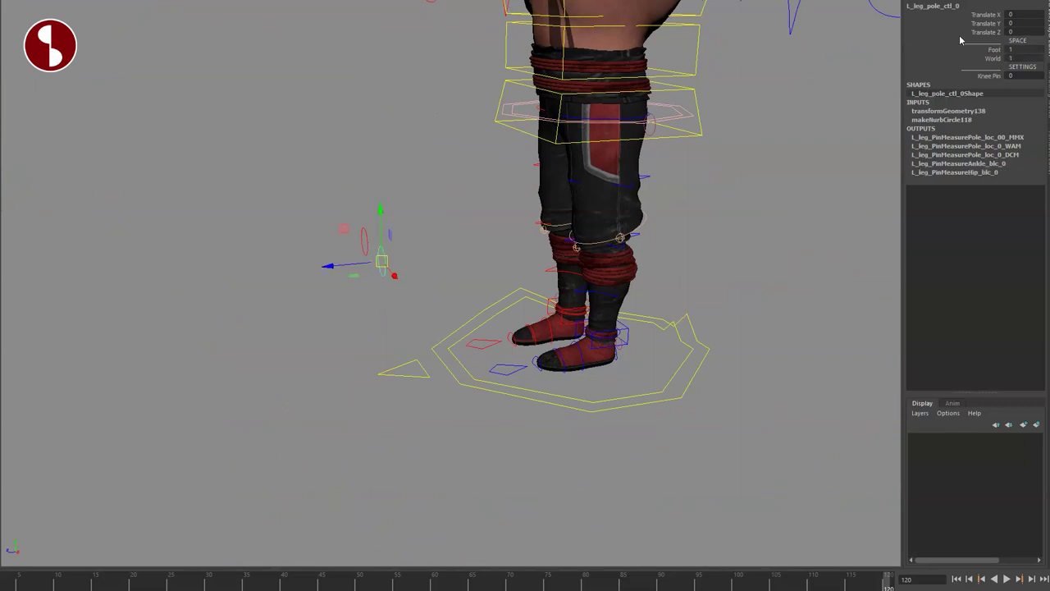
left_click(980, 75)
middle_click_drag(675, 123, 710, 159)
left_click_drag(516, 245, 594, 250, "alt")
key("ctrl+z")
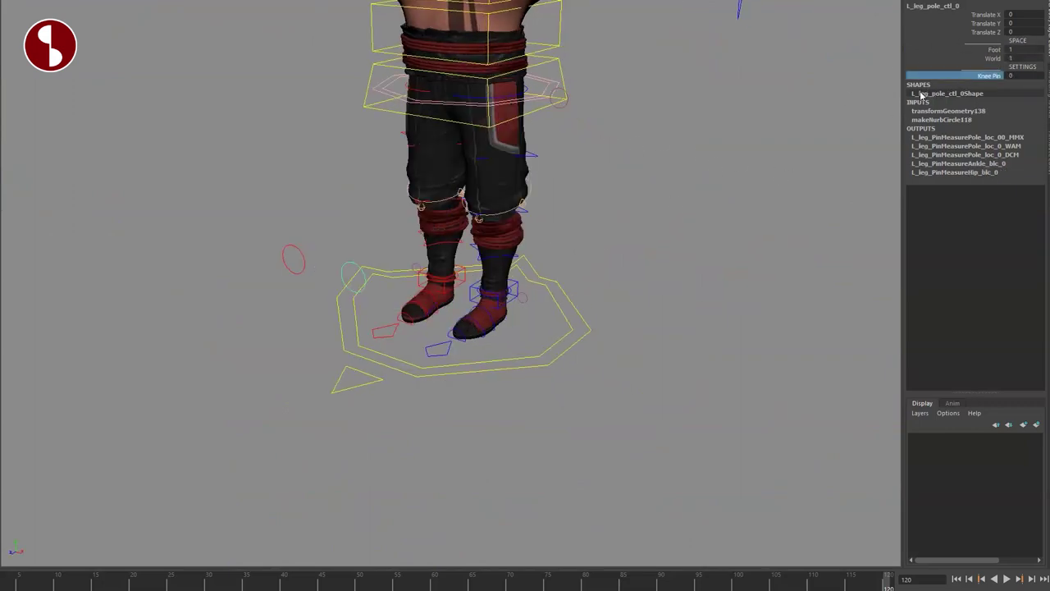
Check the left leg pole's Foot and World space attributes, and lift the left foot with its IK control
left_click(982, 50)
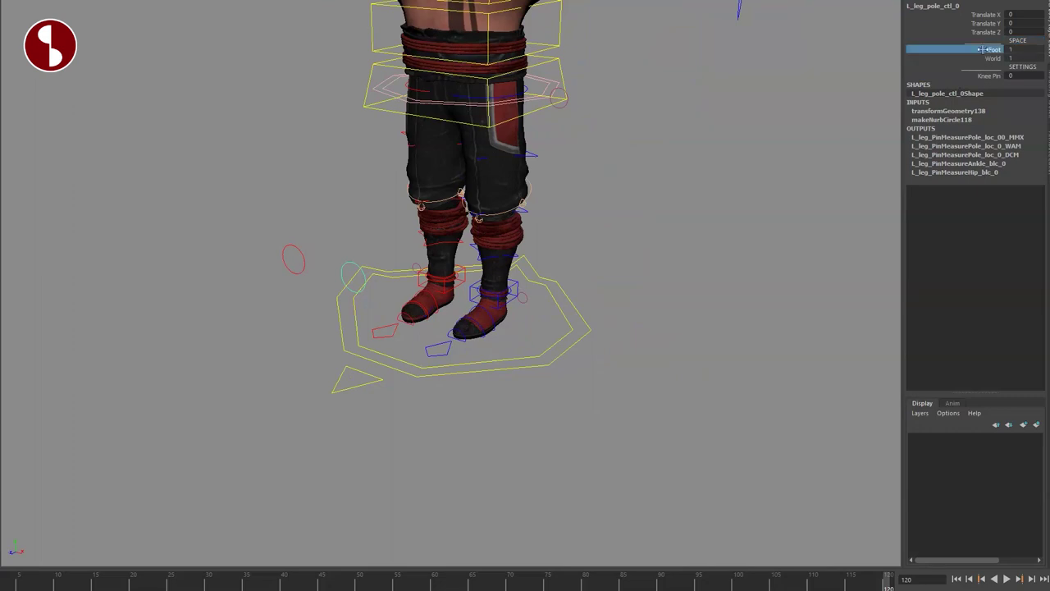
left_click(965, 59)
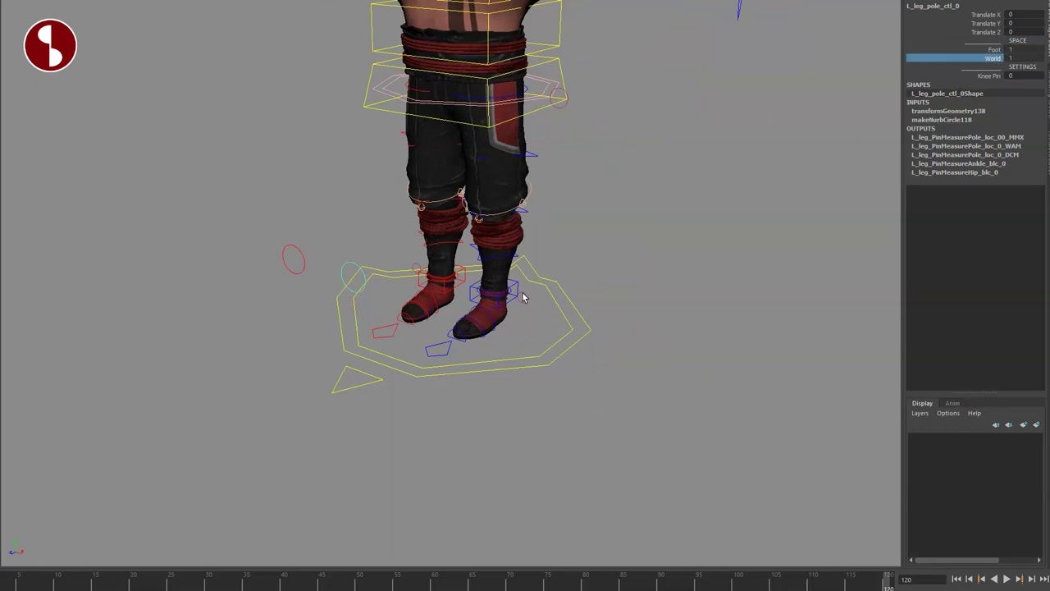
left_click_drag(523, 297, 530, 277, "alt")
middle_click_drag(530, 277, 541, 349, "alt")
left_click(531, 356)
key("w")
left_click_drag(516, 365, 496, 342)
key("e")
Set the left leg pole's Foot space to 0, test rotating the IK foot control, and undo the rotation
left_click(410, 385)
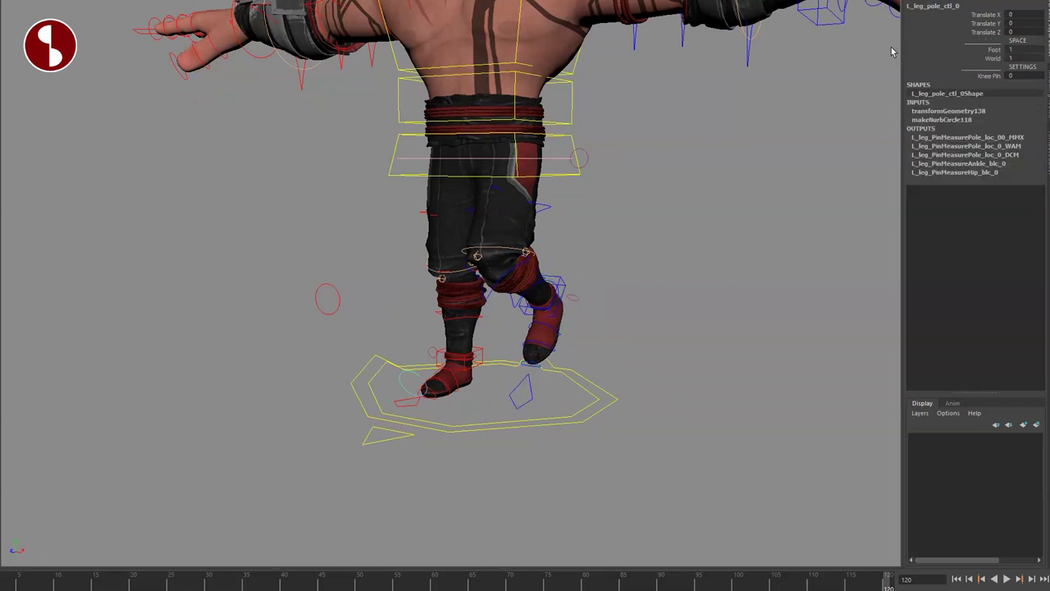
left_click(562, 281)
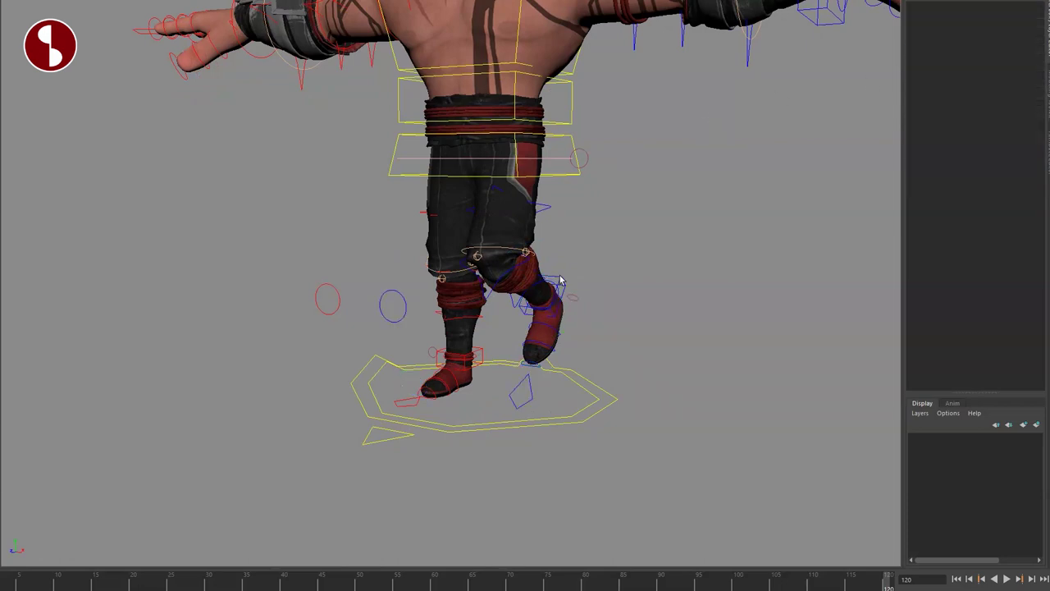
left_click(553, 289)
left_click_drag(576, 317, 619, 312)
key("ctrl+z")
key("ctrl+z")
key("ctrl+z")
Set the left leg pole's World space to 0, rotate the IK foot control outward, and reselect the pole control
left_click(395, 315)
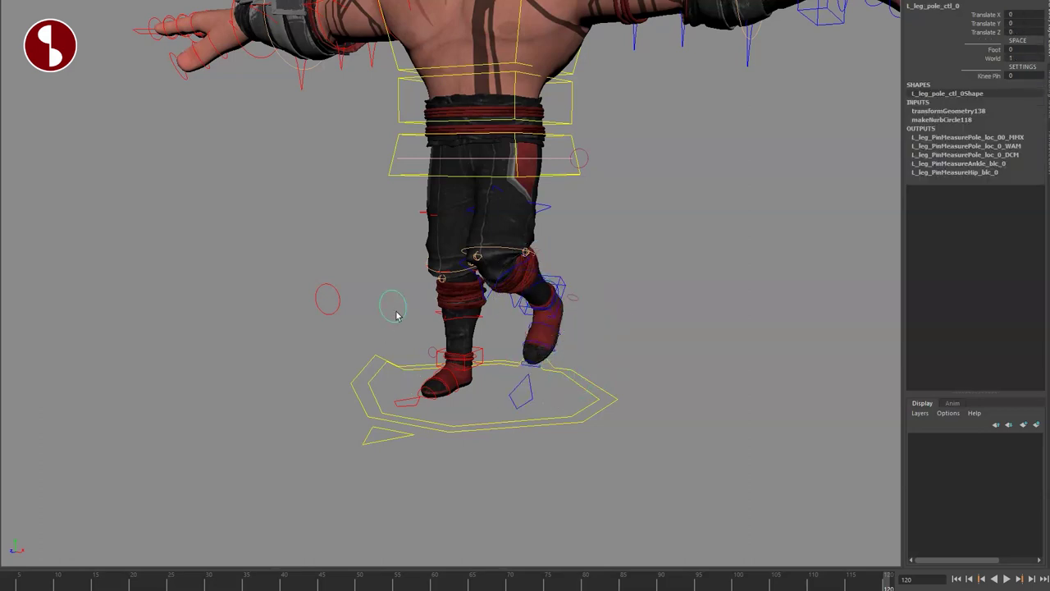
left_click(937, 59)
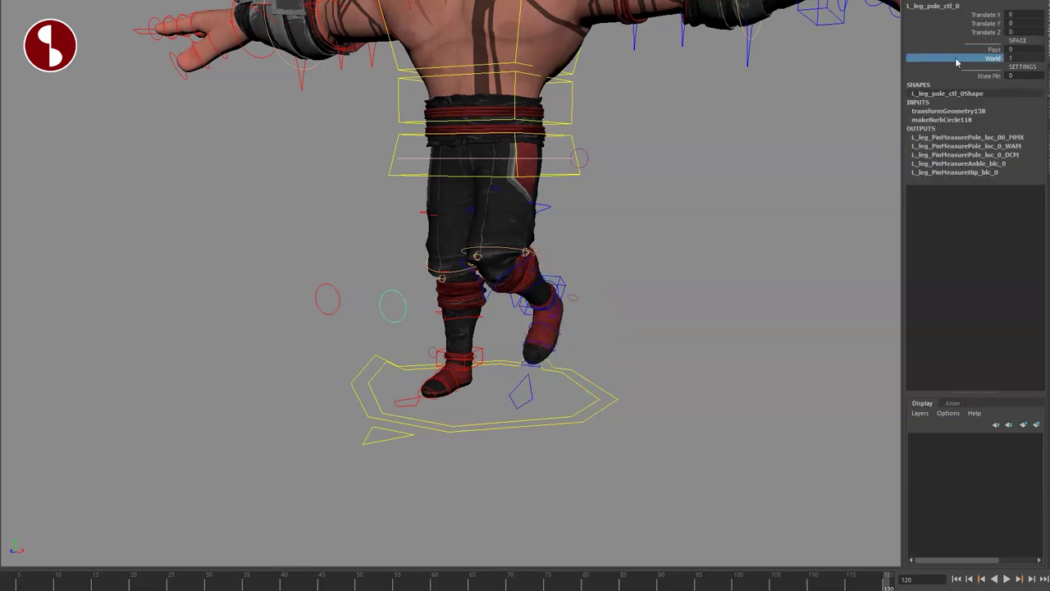
left_click(961, 50)
left_click(968, 59)
left_click(557, 302)
left_click_drag(558, 300, 597, 297)
left_click(405, 299)
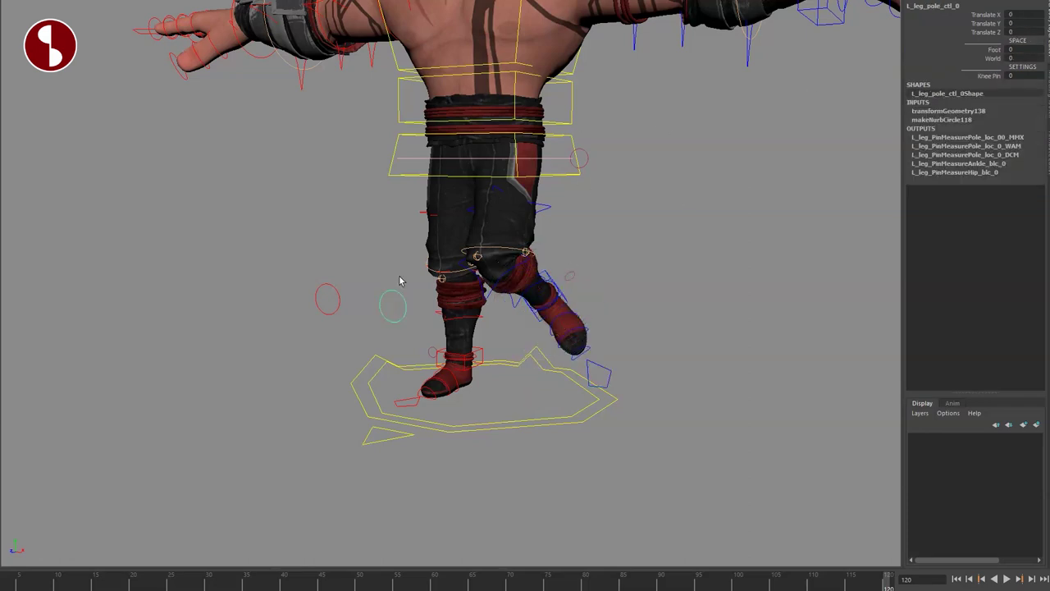
Set the left leg pole's Foot space to 1 and test changing its World space
left_click(961, 51)
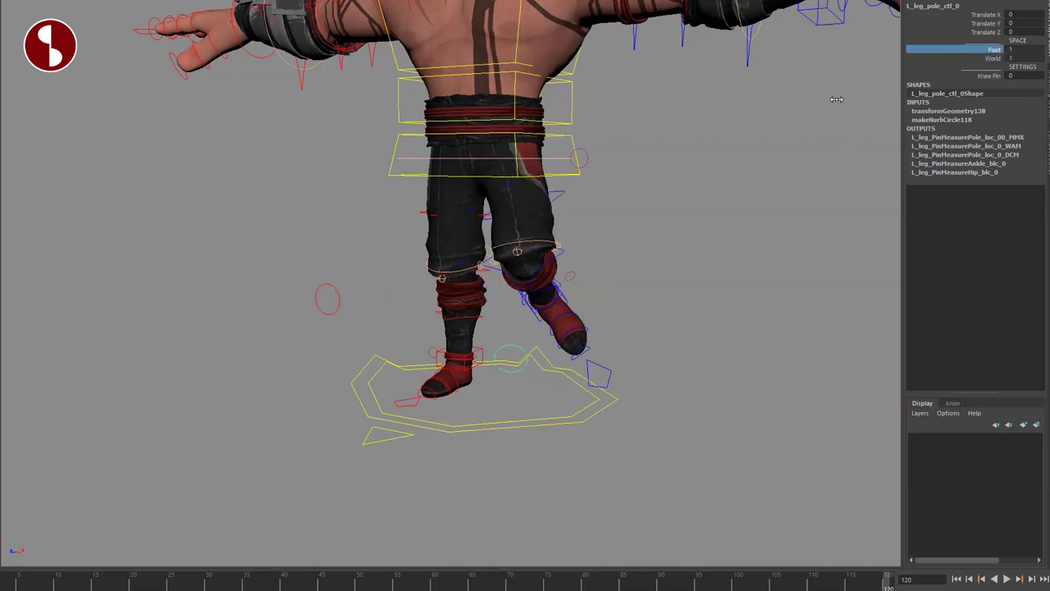
left_click(979, 58)
middle_click_drag(841, 82, 832, 146)
Undo all of the leg pole space changes and IK foot movements
key("ctrl+z")
key("ctrl+z")
key("ctrl+z")
key("ctrl+z")
key("ctrl+z")
key("ctrl+z")
key("ctrl+z")
key("ctrl+z")
key("ctrl+z")
key("ctrl+z")
Select the left elbow pole control and check its Local and World space attributes
left_click_drag(561, 164, 604, 260, "alt")
right_click_drag(604, 260, 644, 317, "alt")
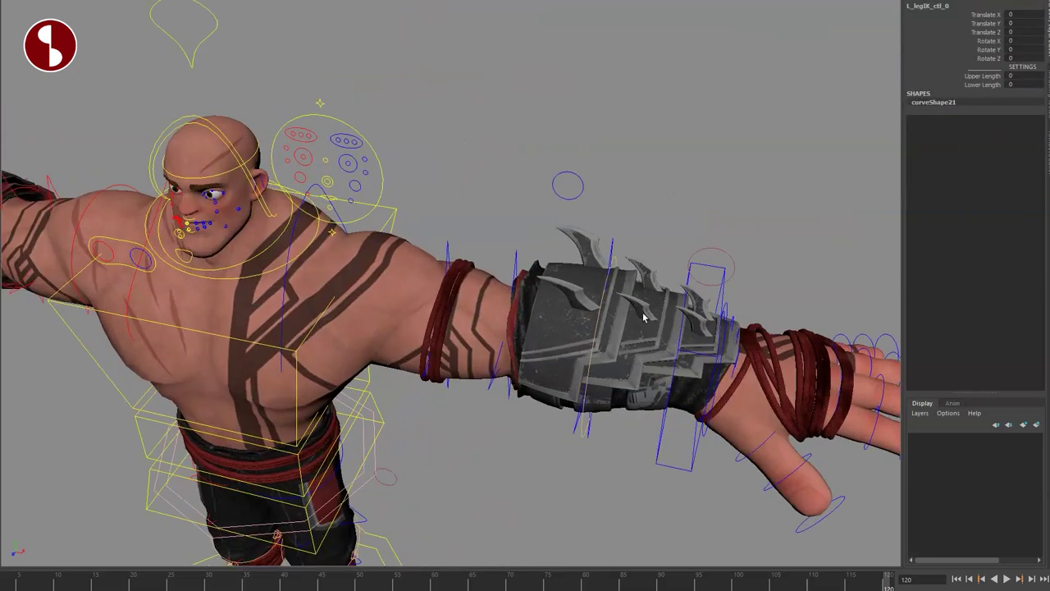
left_click(557, 187)
left_click_drag(595, 225, 531, 146, "alt")
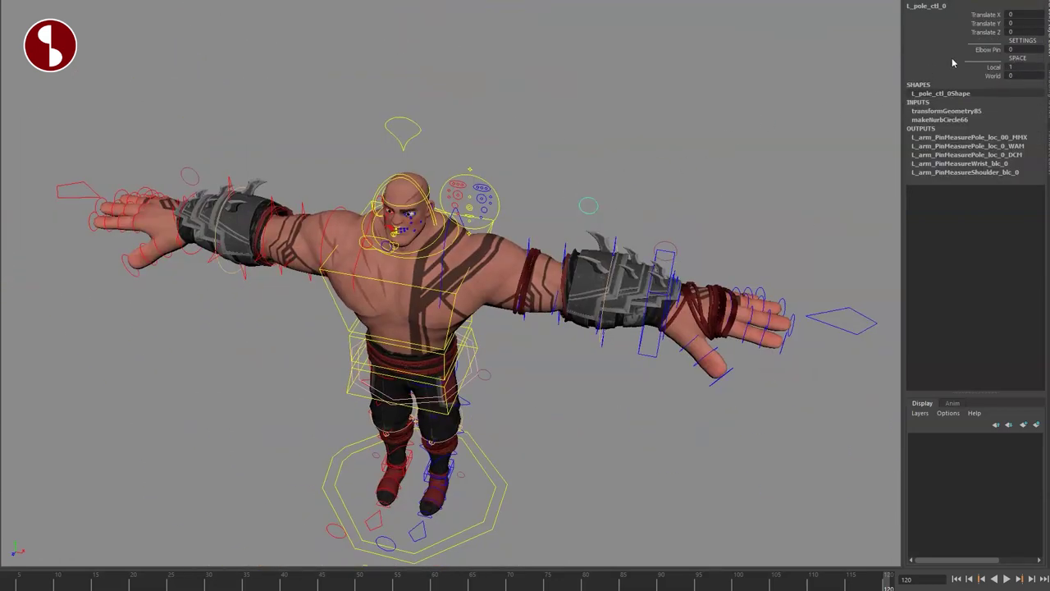
left_click(976, 67)
left_click(968, 77)
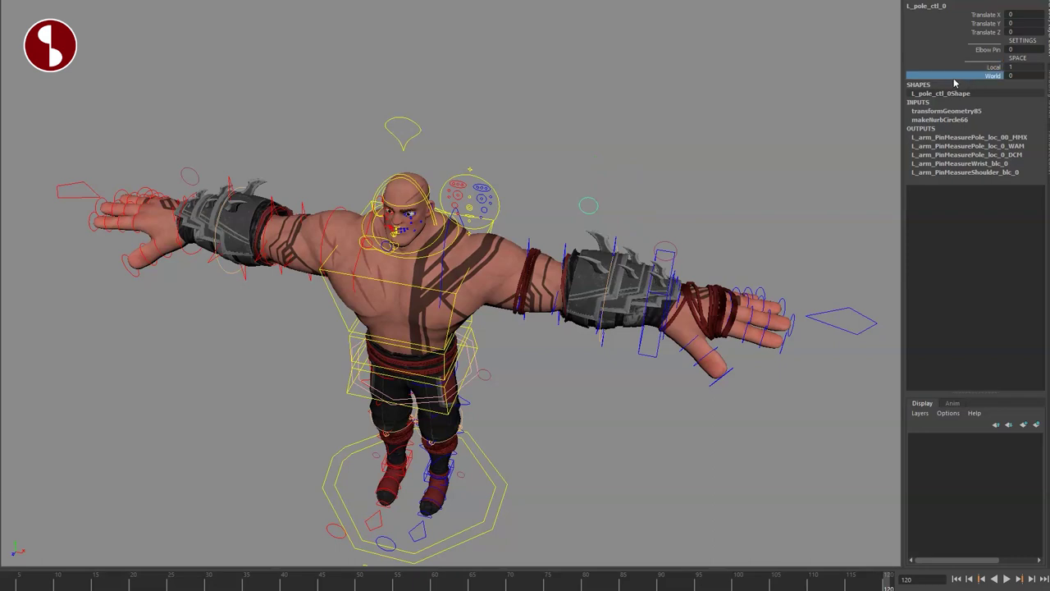
Test rotating a control on the left arm, and undo the rotation
left_click_drag(646, 273, 569, 242, "alt")
right_click_drag(569, 241, 601, 372, "alt")
left_click(607, 373)
left_click_drag(563, 338, 606, 194, "alt")
left_click_drag(606, 195, 544, 235, "alt")
key("e")
left_click_drag(648, 216, 728, 250)
key("ctrl+z")
key("ctrl+z")
Select the left lower arm's bend control, test moving it, and undo the move
left_click_drag(659, 279, 597, 297, "alt")
right_click_drag(558, 246, 575, 267, "alt")
left_click_drag(574, 265, 611, 293, "alt")
left_click(512, 197)
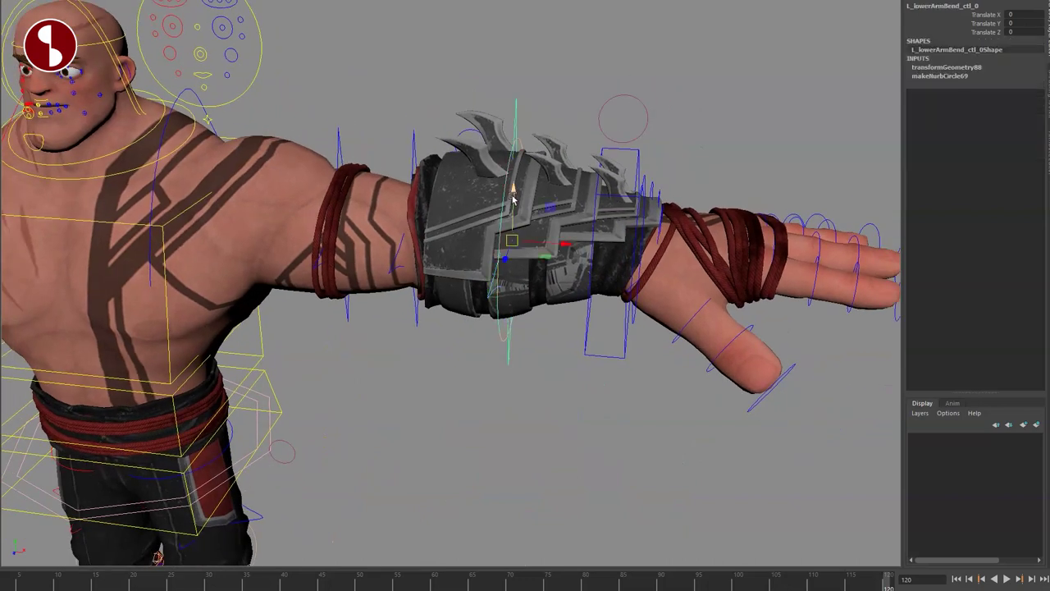
left_click_drag(512, 240, 549, 200)
key("ctrl+z")
key("q")
left_click_drag(665, 307, 625, 328, "alt")
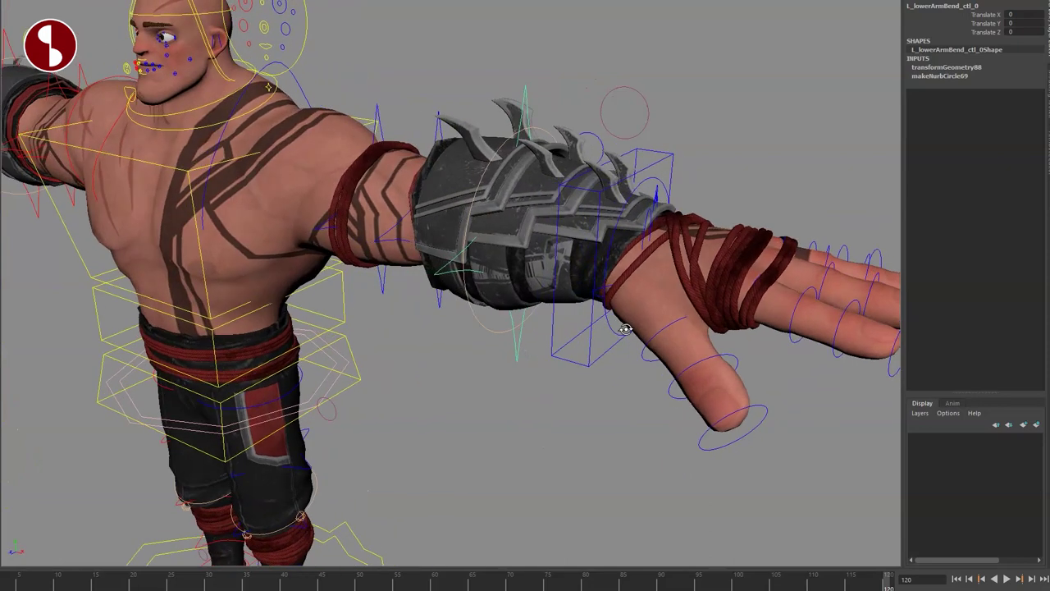
Stretch the left arm by moving its IK wrist control outward to about X 27.5, Y -3.1, Z -11
left_click(566, 360)
key("w")
middle_click_drag(515, 269, 656, 303, "alt")
scroll(657, 303, "down", 3)
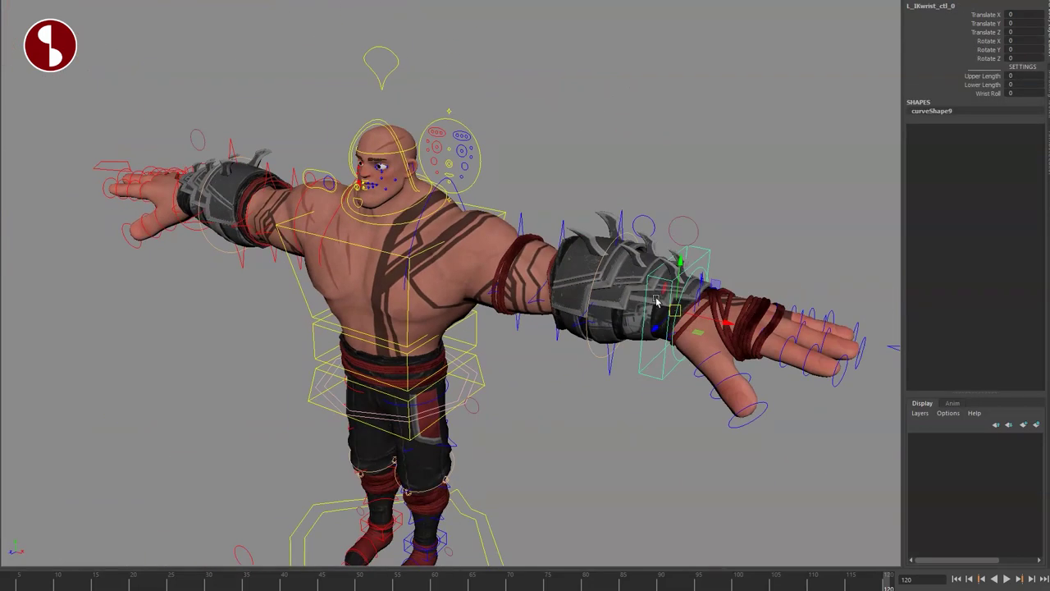
left_click(610, 394)
middle_click_drag(611, 395, 533, 347, "alt")
left_click(579, 324)
scroll(555, 338, "down", 3)
left_click_drag(563, 267, 742, 193)
scroll(516, 291, "down", 3)
left_click_drag(644, 245, 733, 313)
mouse_move(663, 327)
left_mouse_down("alt")
mouse_move(670, 340)
mouse_move(666, 327)
mouse_move(681, 328)
left_mouse_up("alt")
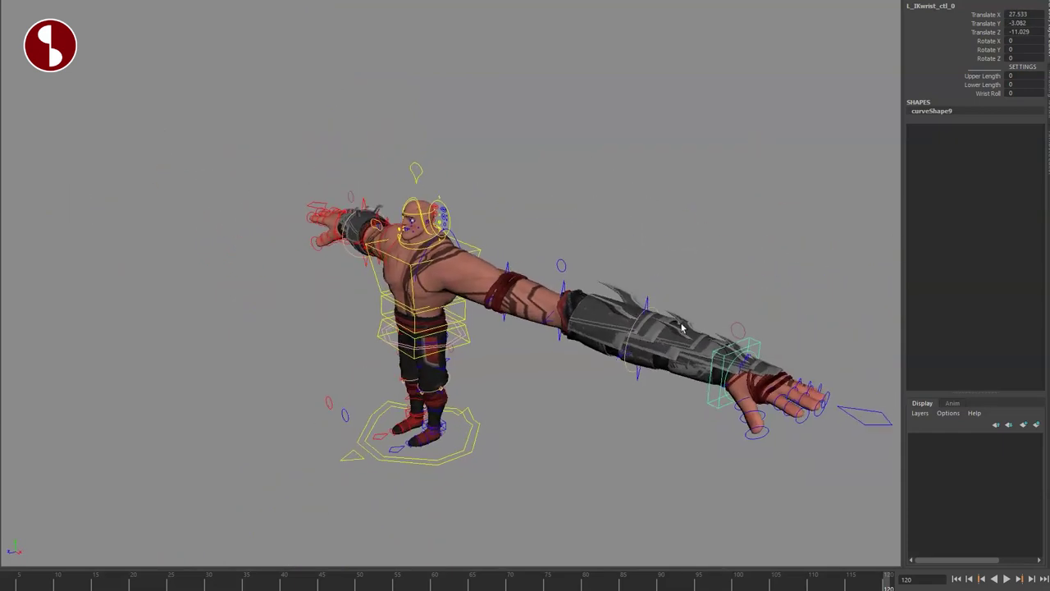
Select the left arm's settings control and test its Bendy and Preserve Volume attributes on the stretched arm
left_click(738, 328)
middle_click_drag(657, 119, 844, 86)
left_click(935, 32)
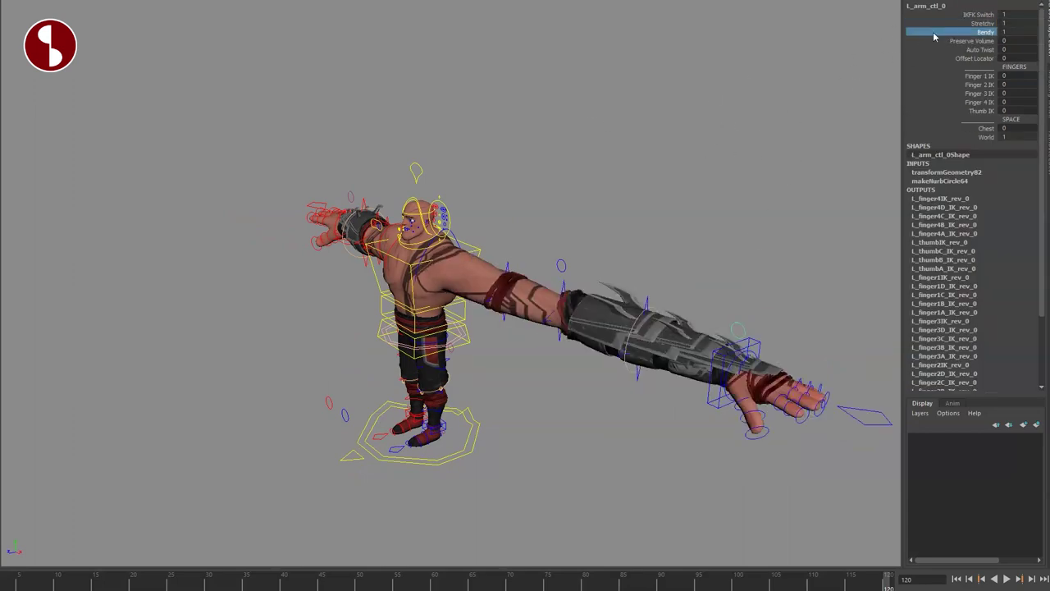
left_click(948, 43)
mouse_move(720, 82)
middle_mouse_down()
mouse_move(831, 108)
mouse_move(712, 91)
middle_mouse_up()
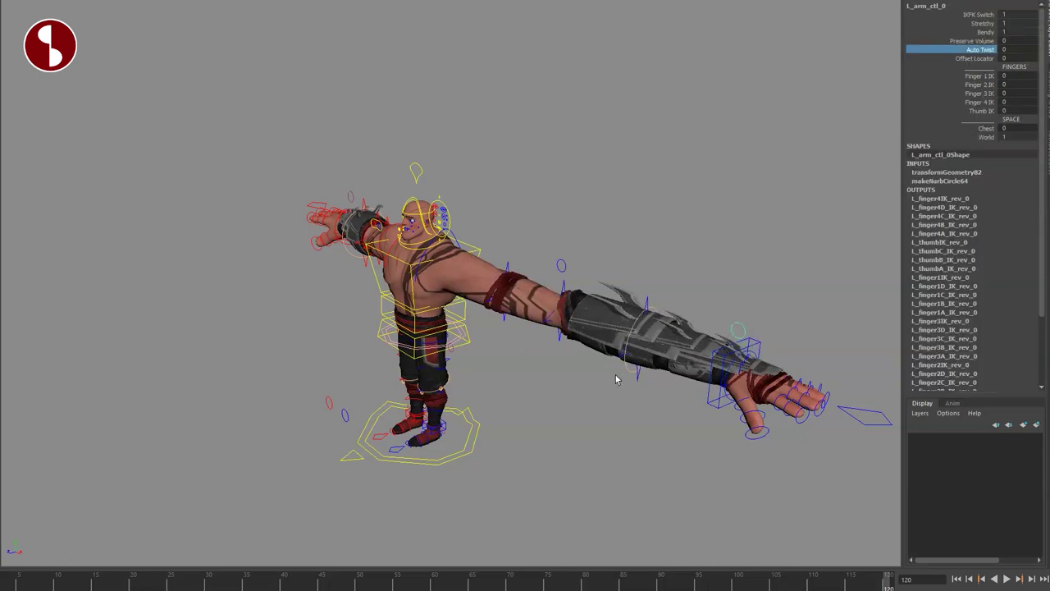
Move the left IK wrist control back toward the body to about X 4.2, Y -0.5, Z -1.8
left_click_drag(616, 379, 704, 321, "alt")
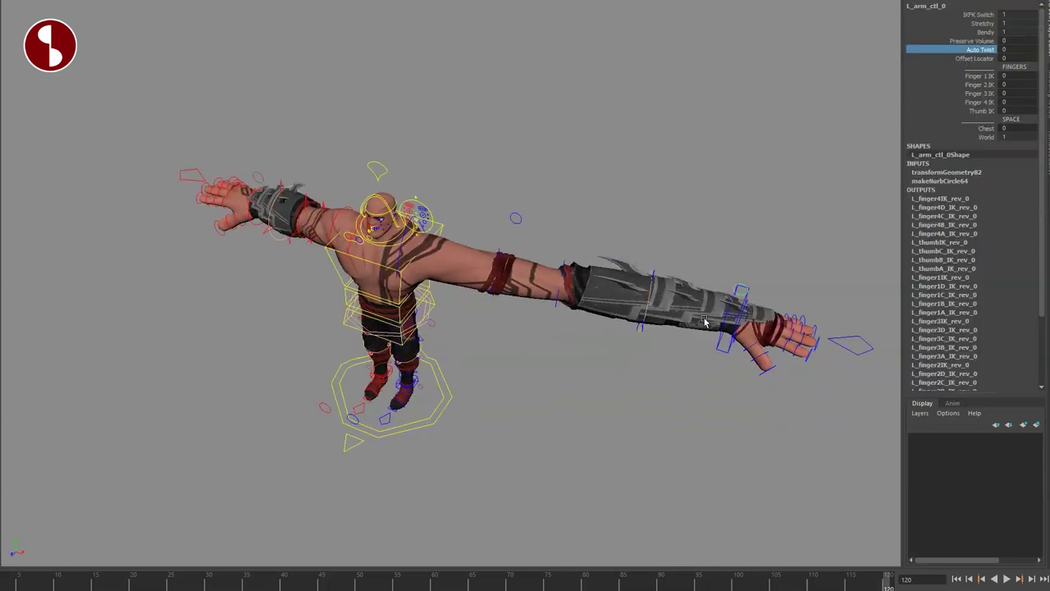
left_click(720, 356)
left_click_drag(720, 356, 533, 307)
left_click_drag(534, 306, 525, 304)
left_click_drag(649, 350, 609, 305, "alt")
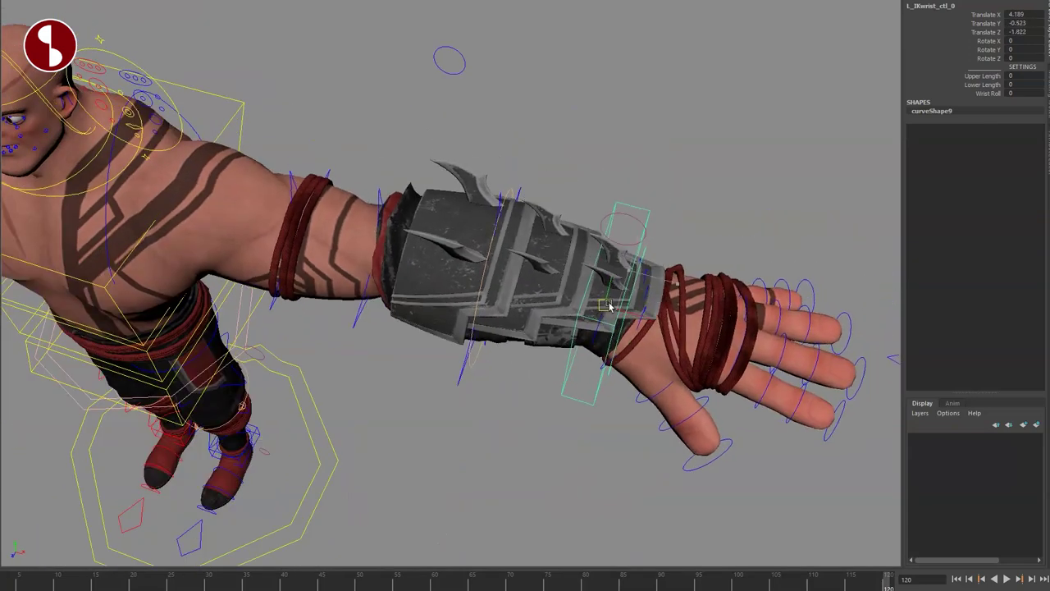
Set the left arm's Auto Twist to 1 and rotate the IK wrist control to about -77 degrees on X
left_click(629, 224)
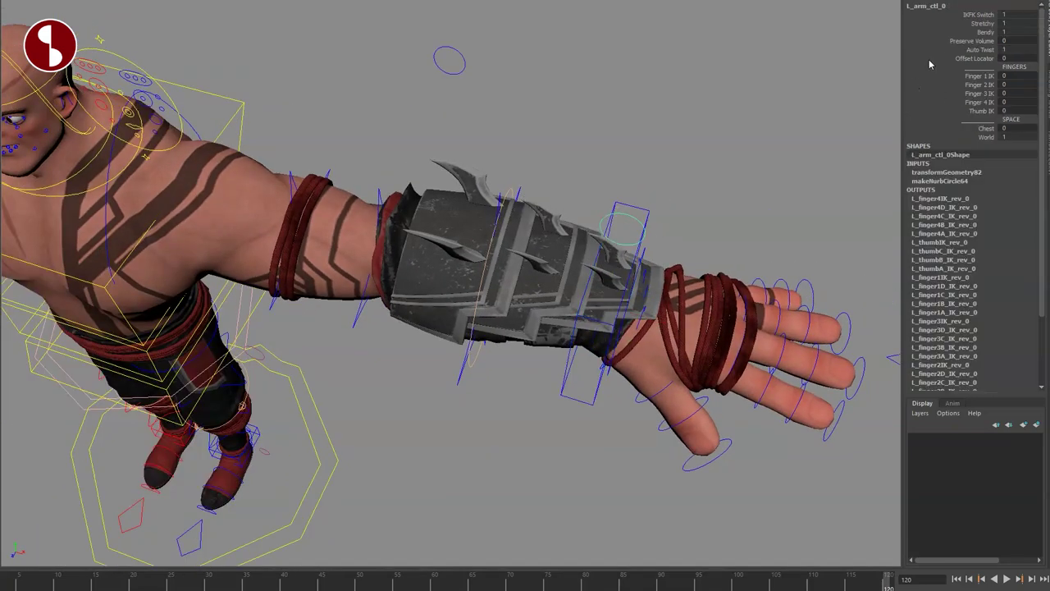
left_click(602, 273)
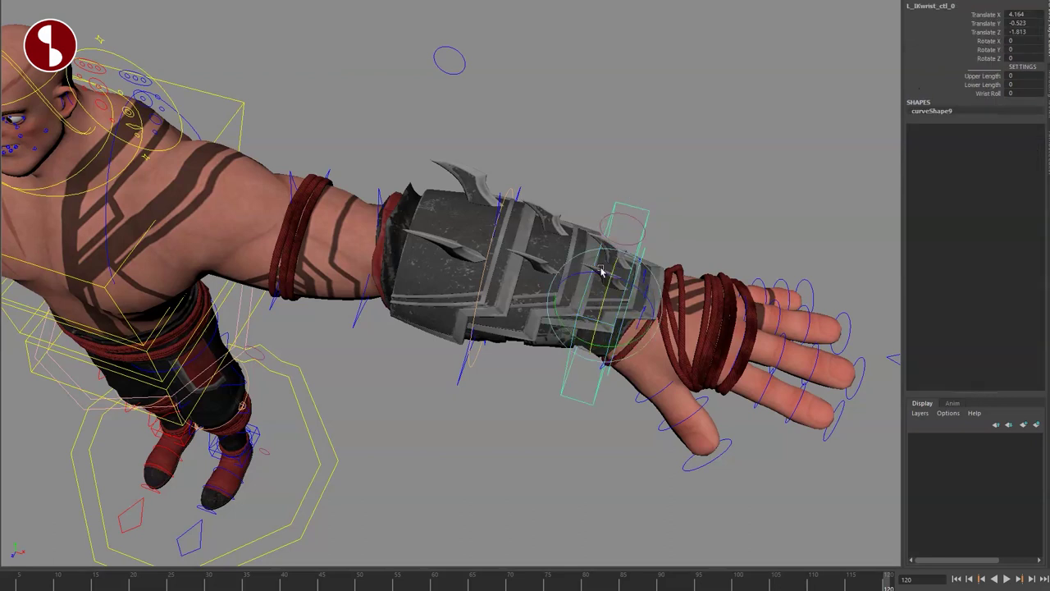
left_click_drag(609, 291, 610, 241)
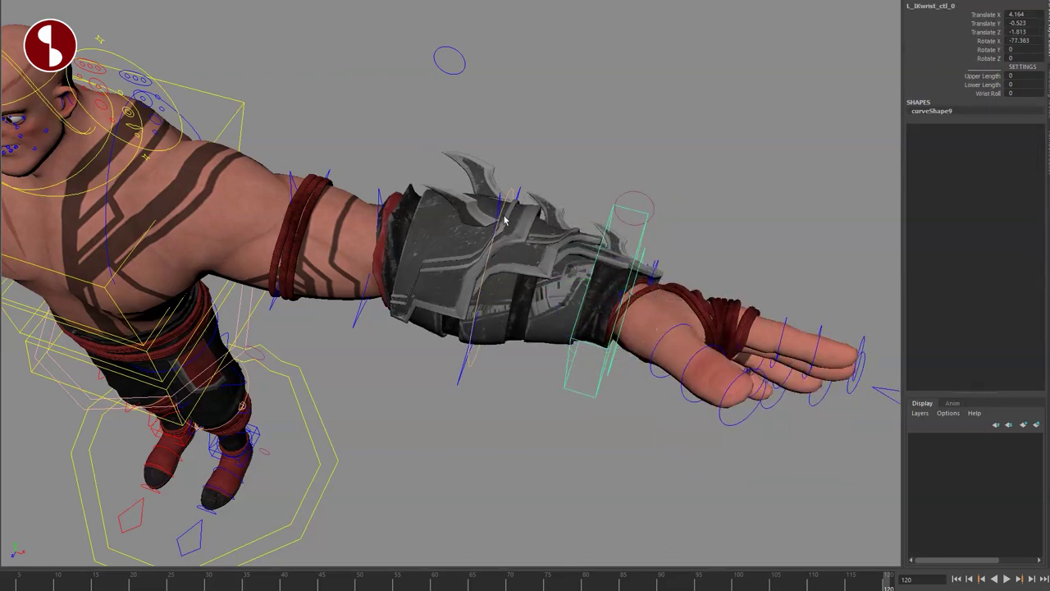
Reselect the left arm's settings control and set Auto Twist to 0
left_click_drag(640, 199, 639, 200)
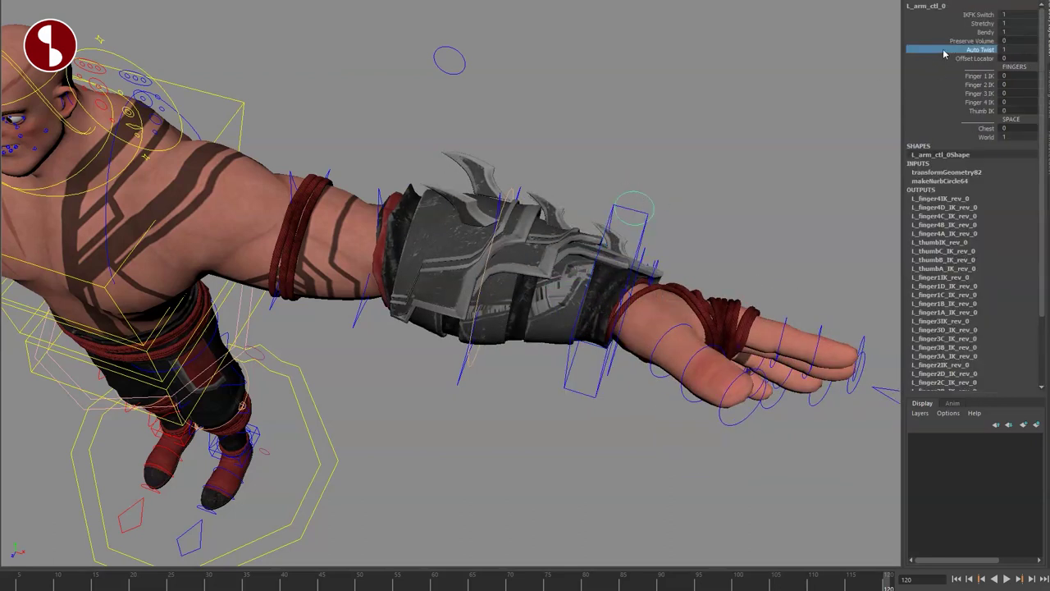
middle_click_drag(727, 104, 688, 104)
middle_click_drag(754, 115, 673, 119)
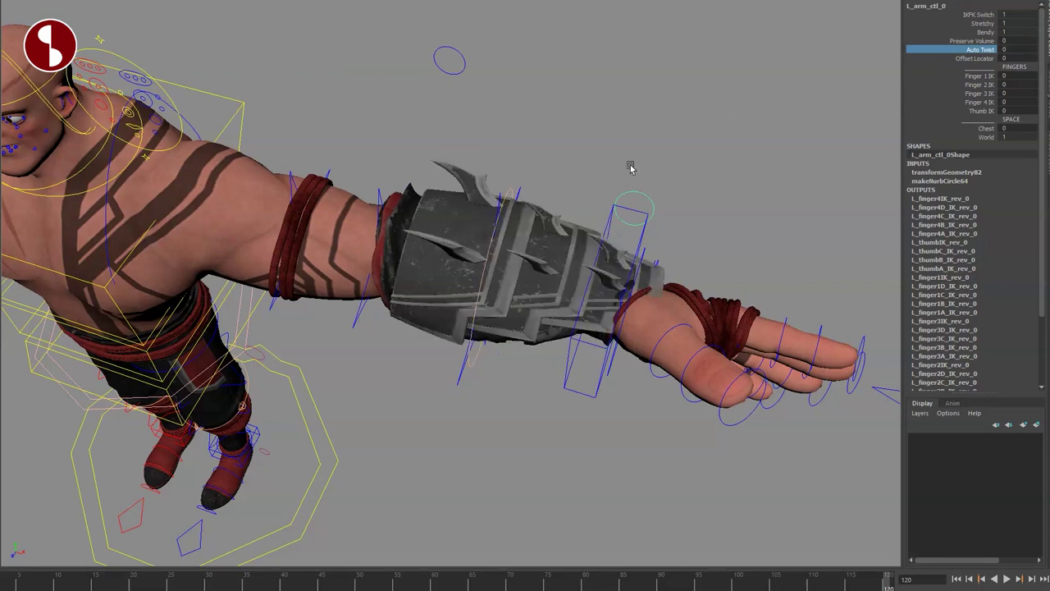
Rotate the left IK wrist control back to about -5.9 degrees on X and inspect the forearm
left_click(625, 261)
left_click_drag(620, 263, 490, 264)
left_click_drag(563, 364, 533, 271, "alt")
left_click(461, 144)
left_click_drag(501, 221, 518, 265, "alt")
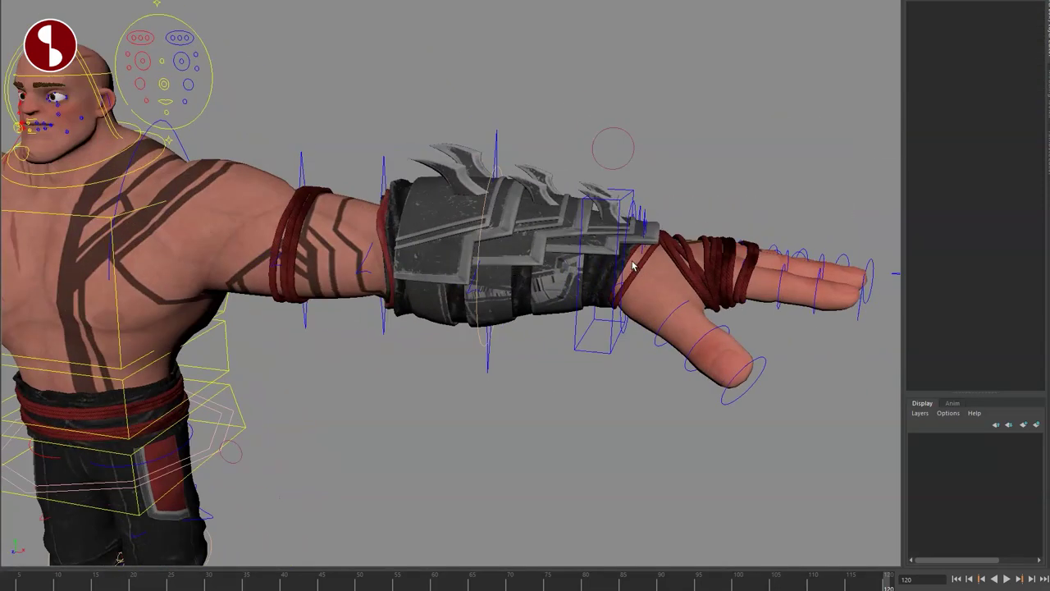
left_click_drag(630, 263, 614, 157, "alt")
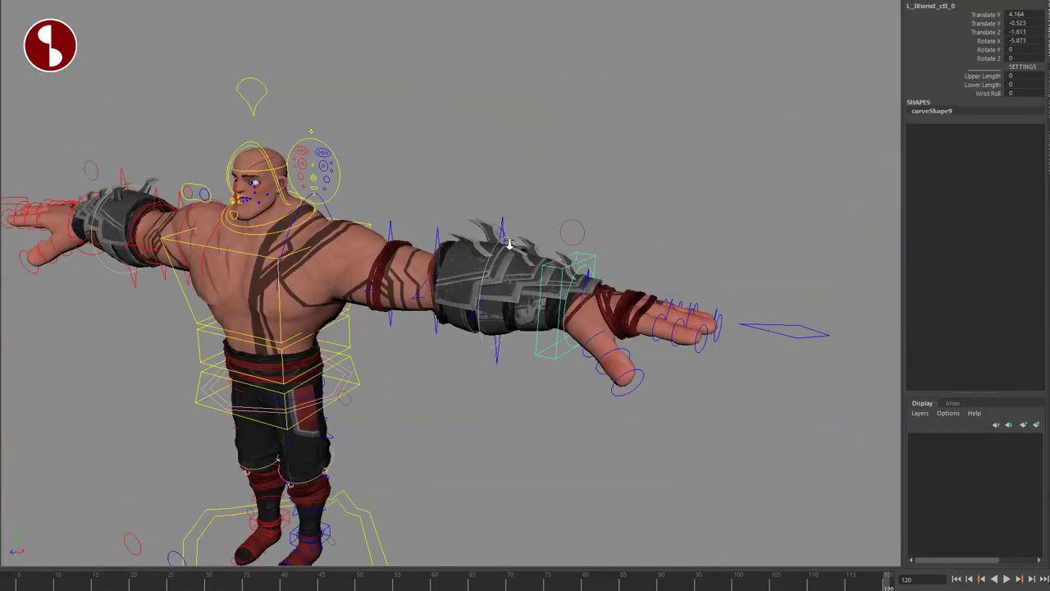
Test the left IK wrist control's Lower Length and Upper Length attributes, and undo each change
left_click_drag(503, 235, 686, 230, "alt")
left_click_drag(712, 269, 753, 239, "alt")
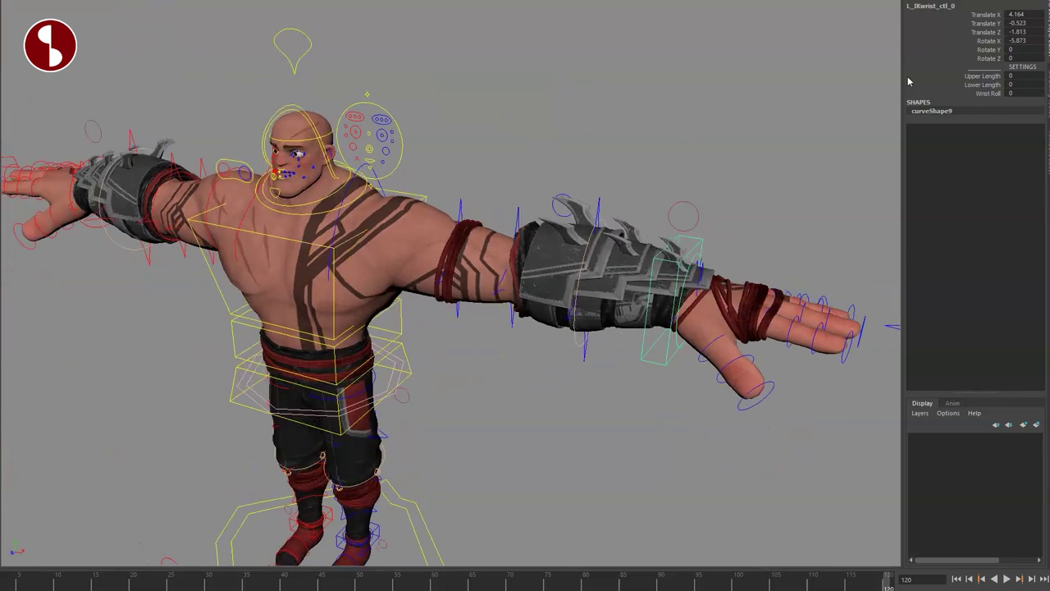
left_click(950, 86)
middle_click_drag(858, 88, 902, 87)
key("ctrl+z")
left_click(963, 77)
key("ctrl+z")
Test the left IK wrist control's Wrist Roll attribute in both directions, and deselect the control
left_click(946, 95)
middle_click_drag(608, 127, 735, 131)
middle_click_drag(532, 126, 588, 128)
left_click_drag(736, 361, 747, 300, "alt")
middle_click_drag(735, 134, 672, 136)
left_click_drag(724, 306, 727, 332, "alt")
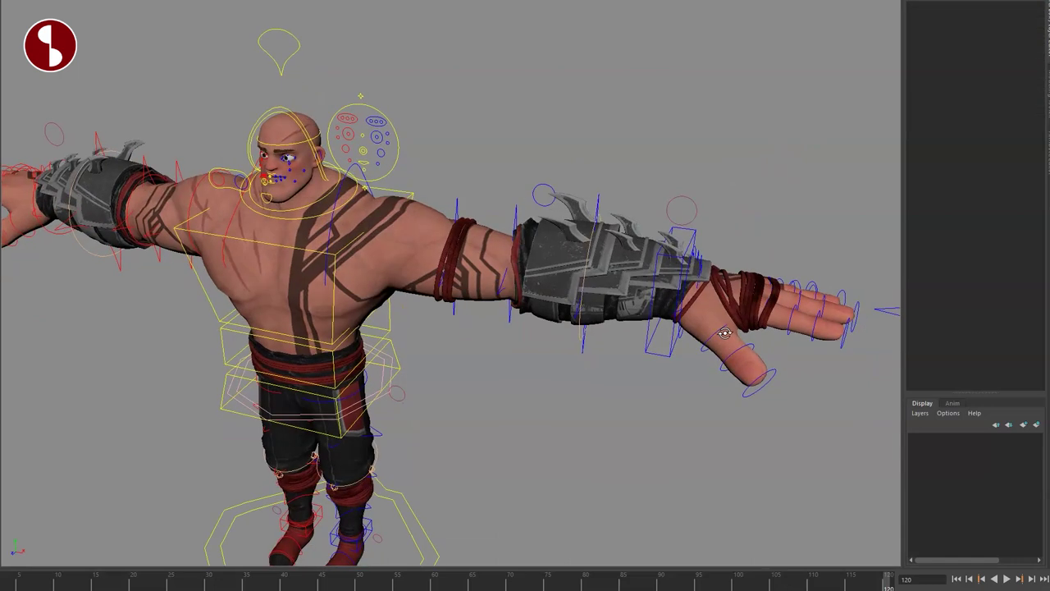
Switch the left arm's four Finger IK attributes and Thumb IK on from the arm settings control
middle_click_drag(727, 332, 580, 258, "alt")
right_click_drag(581, 258, 676, 310, "alt")
left_click_drag(687, 320, 657, 315, "alt")
left_click(617, 146)
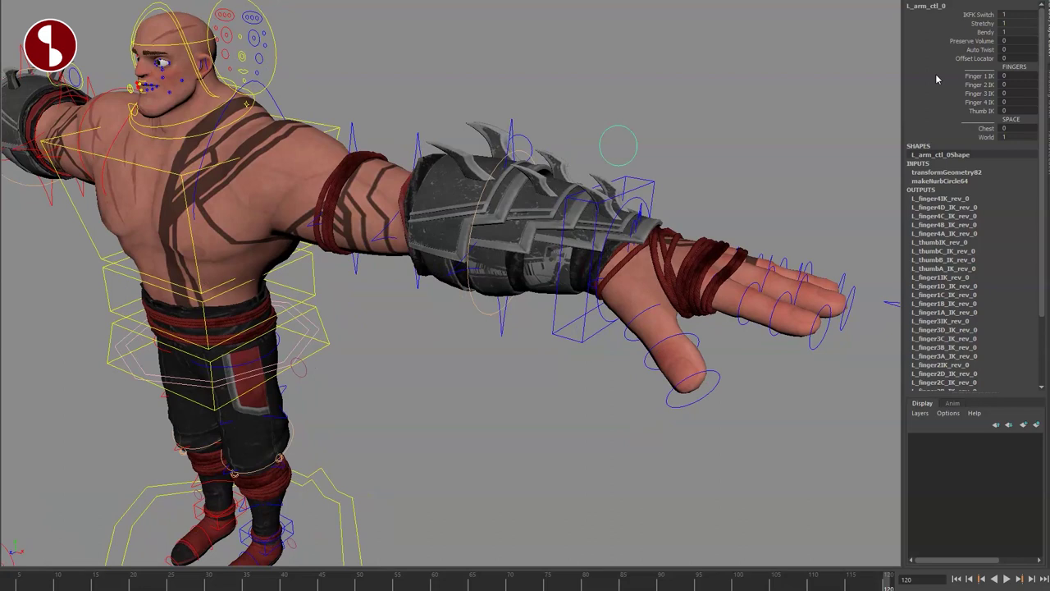
left_click_drag(936, 75, 956, 84)
middle_click_drag(681, 140, 711, 136)
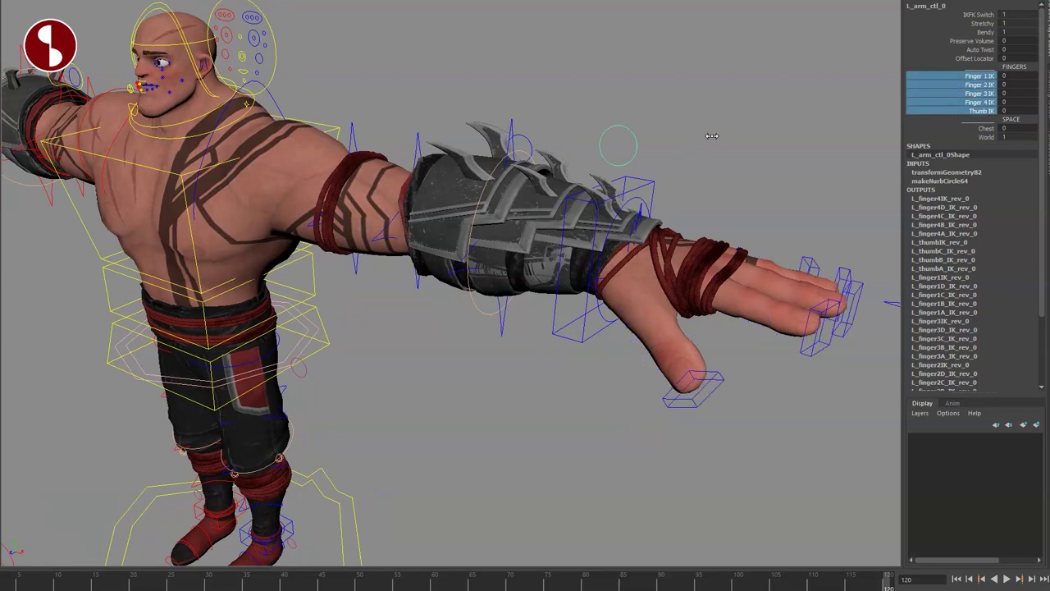
Move the left finger 1 IK control to test it, undo the move, and set all Finger IK and Thumb IK attributes to 0
left_click(812, 351)
left_click_drag(820, 328, 789, 335)
key("ctrl+z")
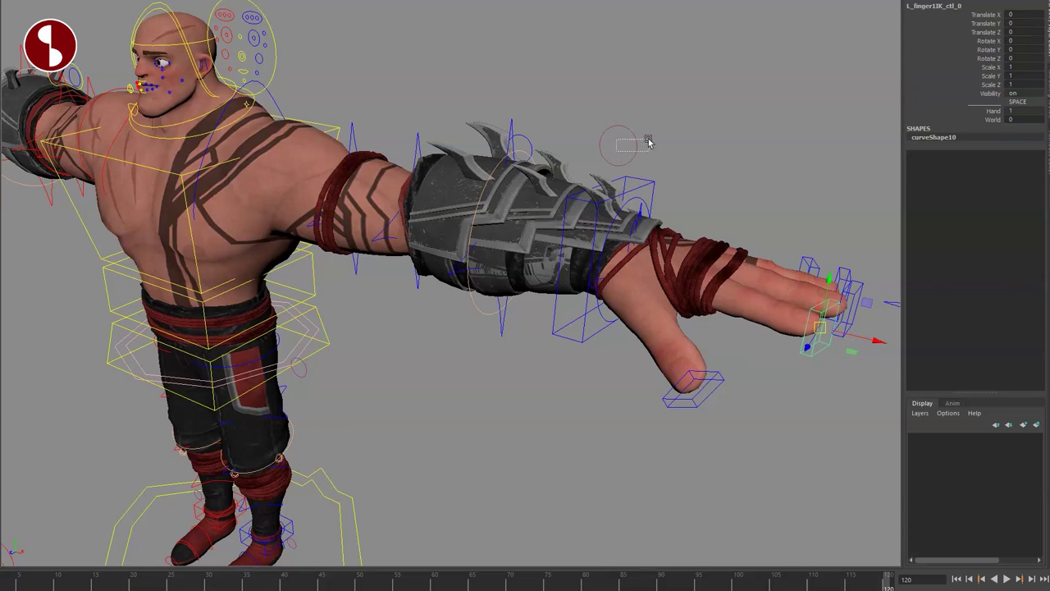
left_click_drag(648, 142, 649, 144)
left_click_drag(976, 76, 977, 111)
middle_click_drag(787, 109, 736, 109)
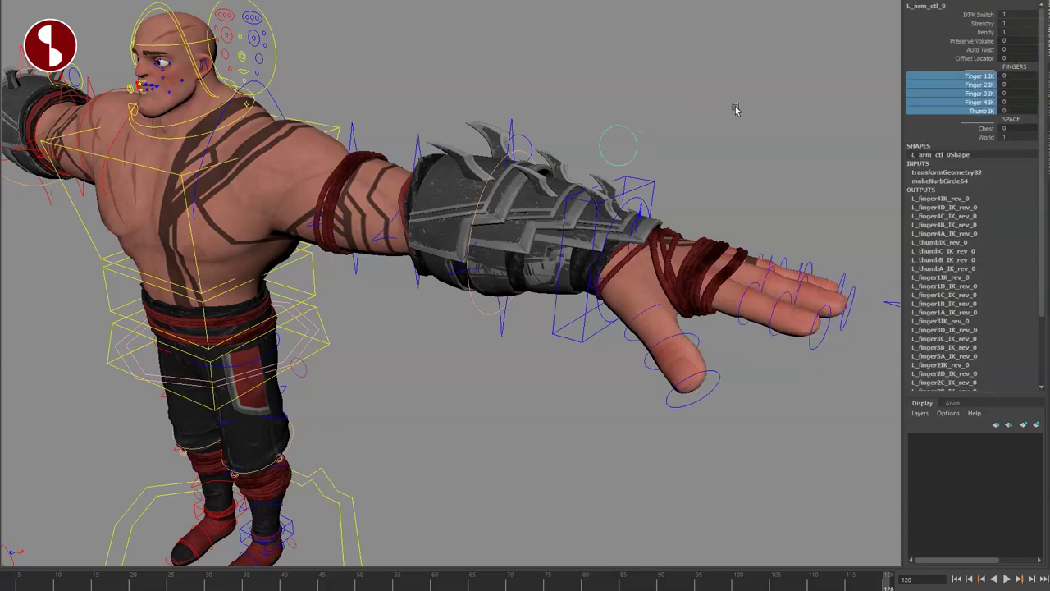
Set the left arm's Chest space to 1 and World to 0, and rotate the root control to test it
left_click(976, 129)
left_click(968, 137)
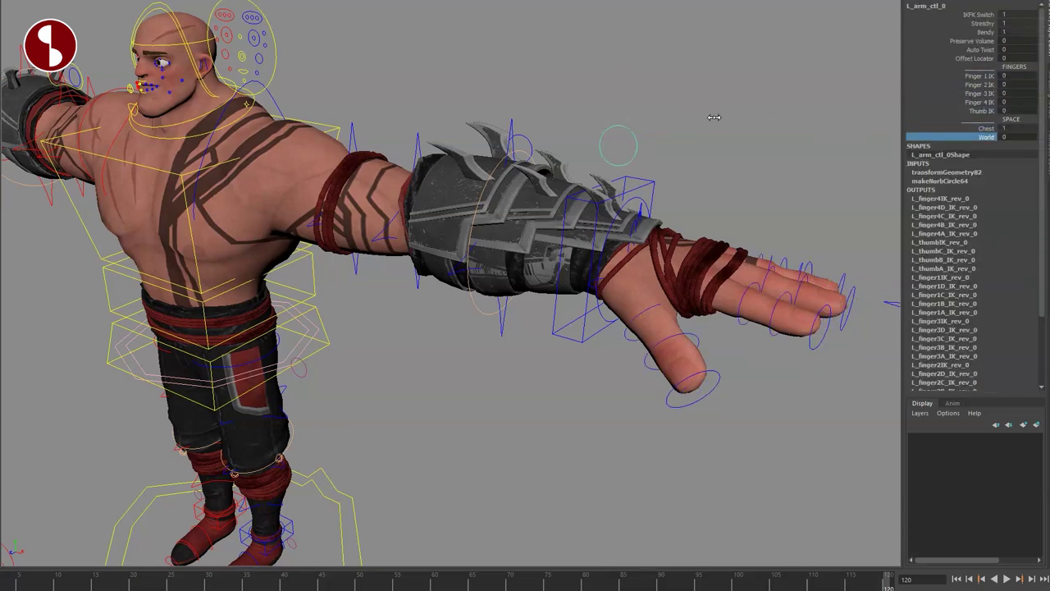
middle_click_drag(631, 223, 661, 246, "alt")
right_click_drag(661, 246, 525, 287, "alt")
left_click(502, 361)
left_click_drag(492, 346, 514, 348)
middle_click_drag(513, 350, 681, 283)
Move the left IK wrist control downward to test the arm, and undo the move
left_click(714, 285)
key("w")
left_click_drag(710, 241, 693, 289)
key("ctrl+z")
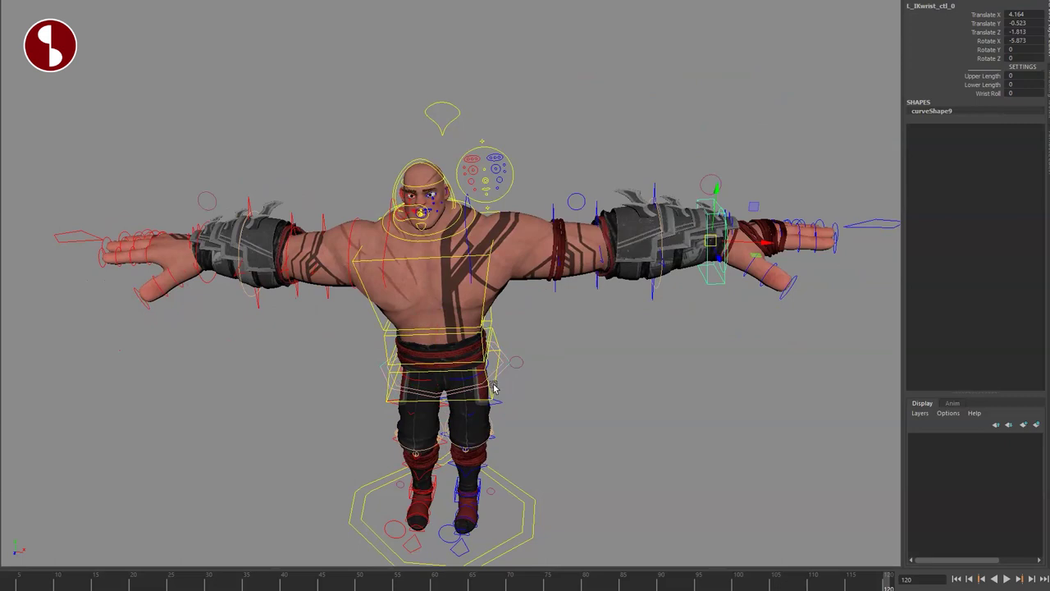
Rotate the root control about 26.9 degrees on Z, and set the left arm's Chest space to 0
left_click(494, 389)
middle_click_drag(494, 388, 502, 314)
left_click(625, 98)
left_click(949, 122)
left_click(949, 129)
middle_click_drag(870, 129, 645, 195)
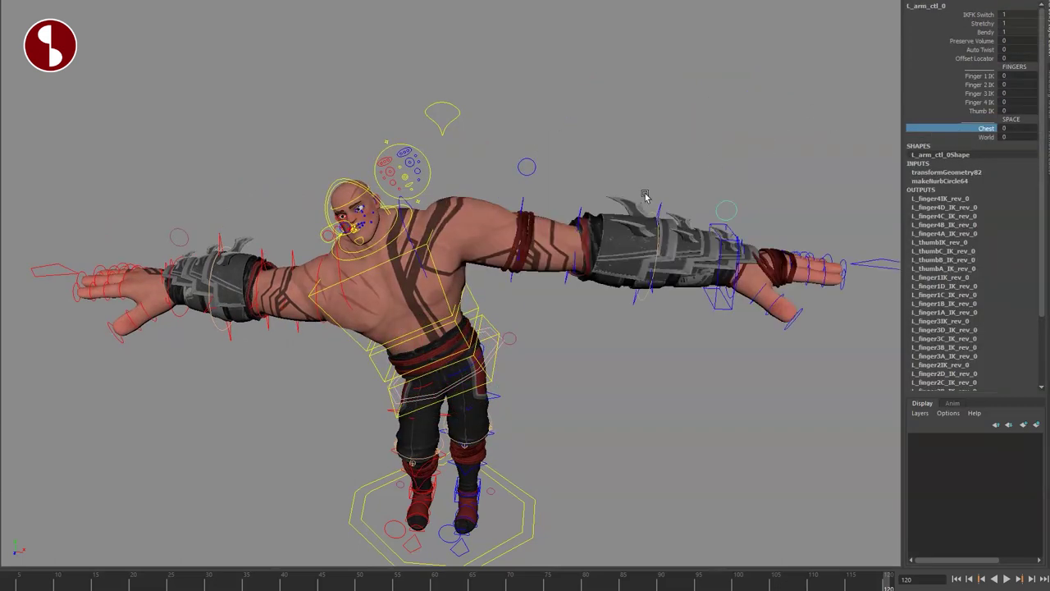
Test the root control with both arm spaces off, and set the left arm's Chest space to 1
left_click(489, 361)
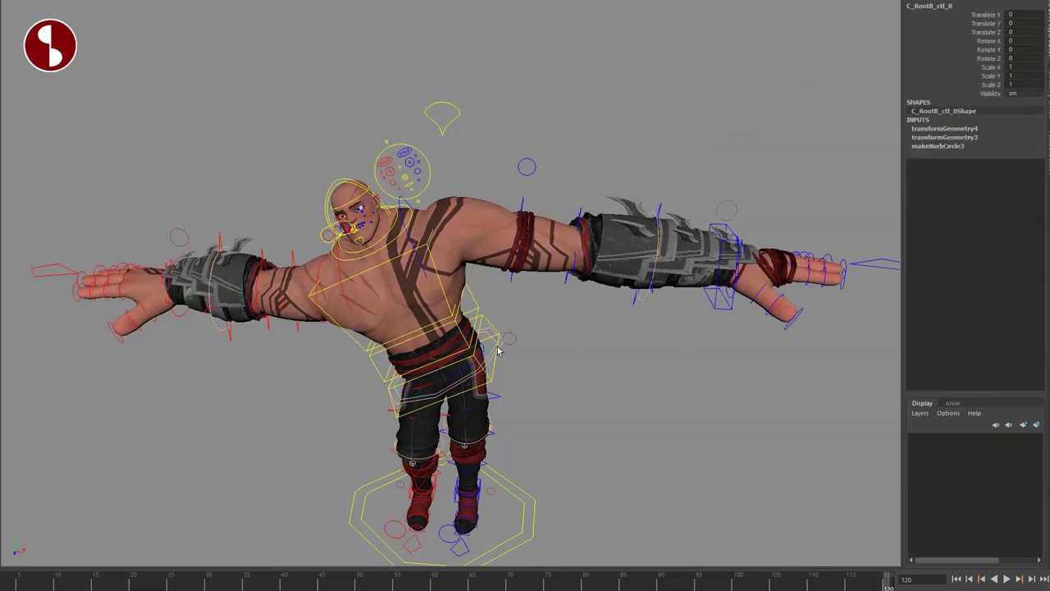
left_click(502, 352)
mouse_move(447, 366)
left_mouse_down()
mouse_move(422, 382)
mouse_move(461, 372)
left_mouse_up()
key("ctrl+z")
key("e")
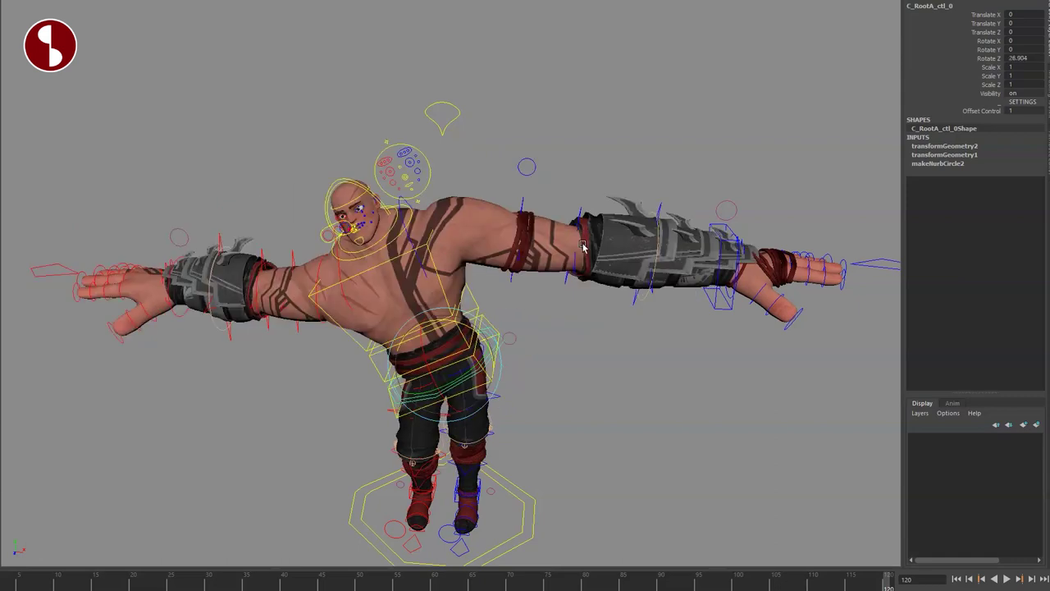
key("q")
left_click(726, 210)
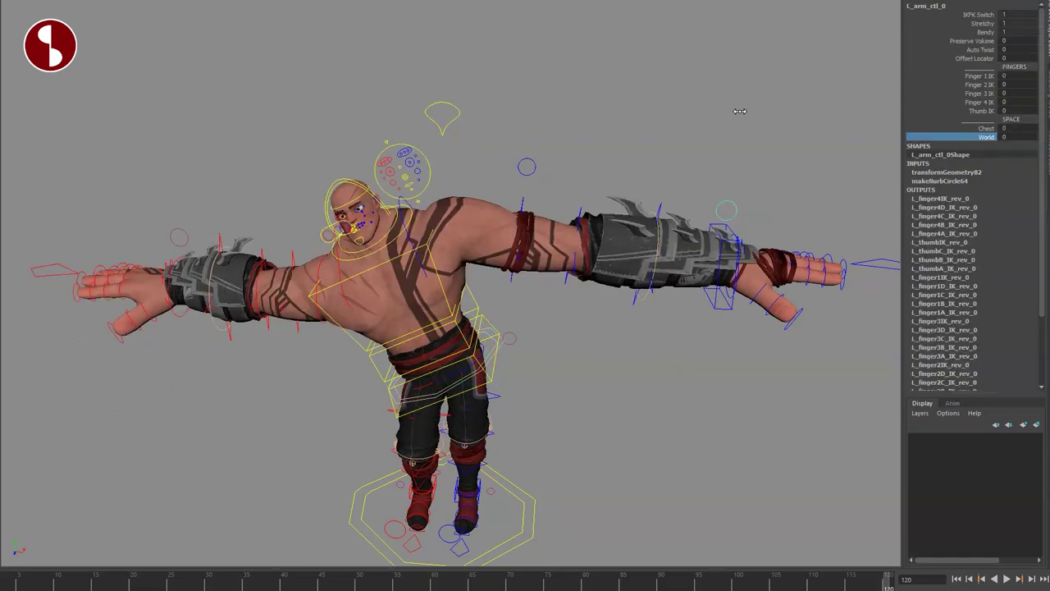
left_click(958, 129)
middle_click_drag(763, 109, 778, 110)
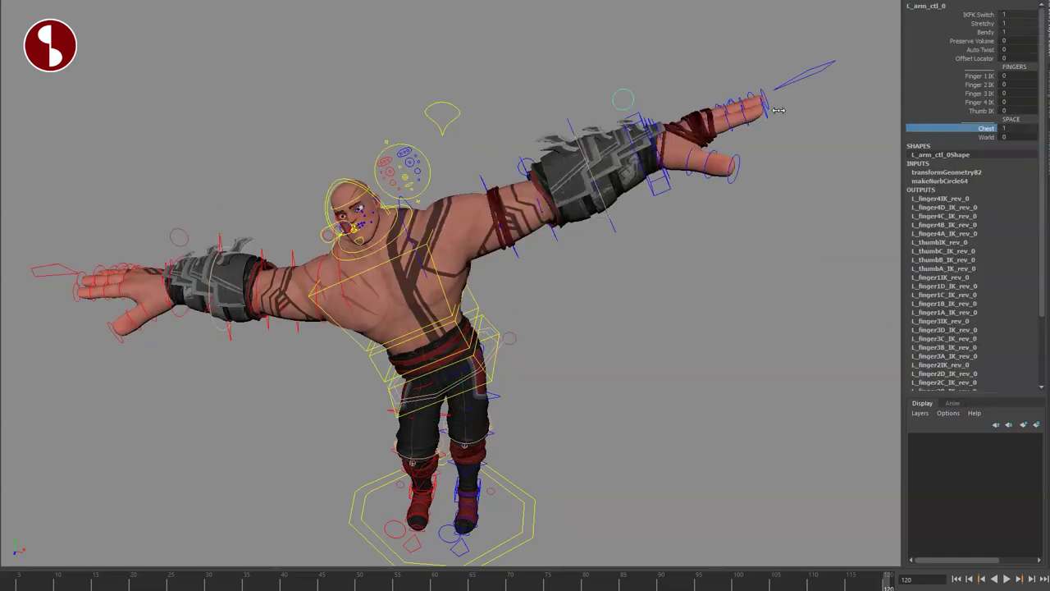
Try rotating the IK chest control, and undo the chest, arm space and root changes back to the upright pose
left_click(504, 352)
left_click(451, 382)
mouse_move(455, 322)
left_mouse_down()
mouse_move(482, 330)
mouse_move(423, 321)
mouse_move(456, 326)
left_mouse_up()
key("ctrl+z")
key("ctrl+z")
key("ctrl+z")
key("ctrl+z")
key("ctrl+z")
key("ctrl+z")
key("ctrl+z")
key("ctrl+z")
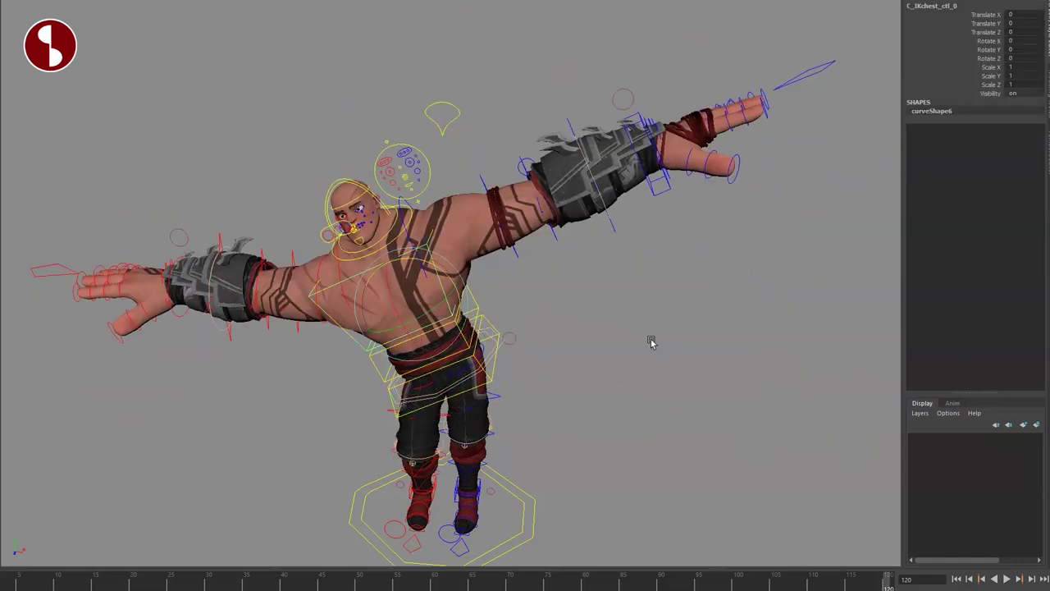
key("ctrl+z")
key("ctrl+z")
key("ctrl+z")
key("ctrl+z")
key("ctrl+z")
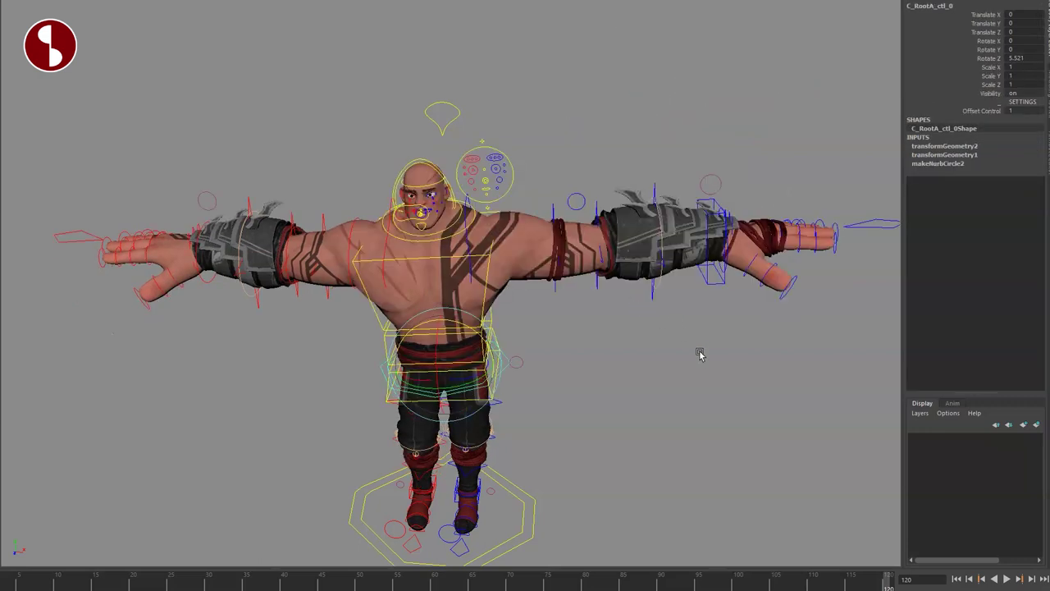
key("ctrl+z")
Select the left thumb's FK controls together and rotate them to test the thumb's bending
left_click_drag(694, 346, 529, 414, "alt")
right_click_drag(530, 419, 652, 417, "alt")
middle_click_drag(652, 416, 441, 352, "alt")
right_click_drag(659, 330, 493, 338, "alt")
left_click(520, 363)
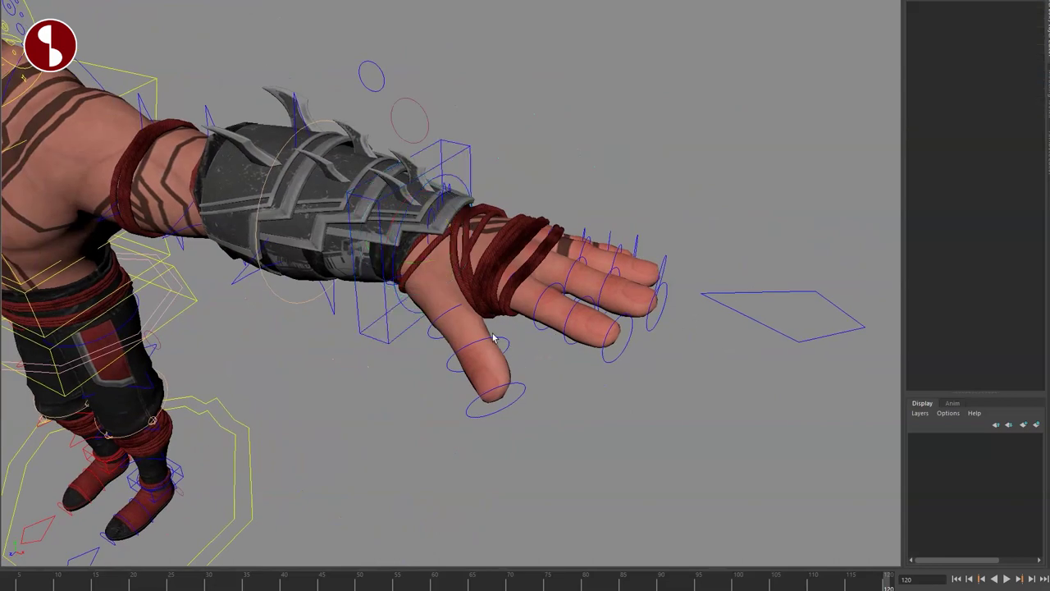
left_click(452, 312)
key("e")
left_click_drag(484, 373, 469, 422)
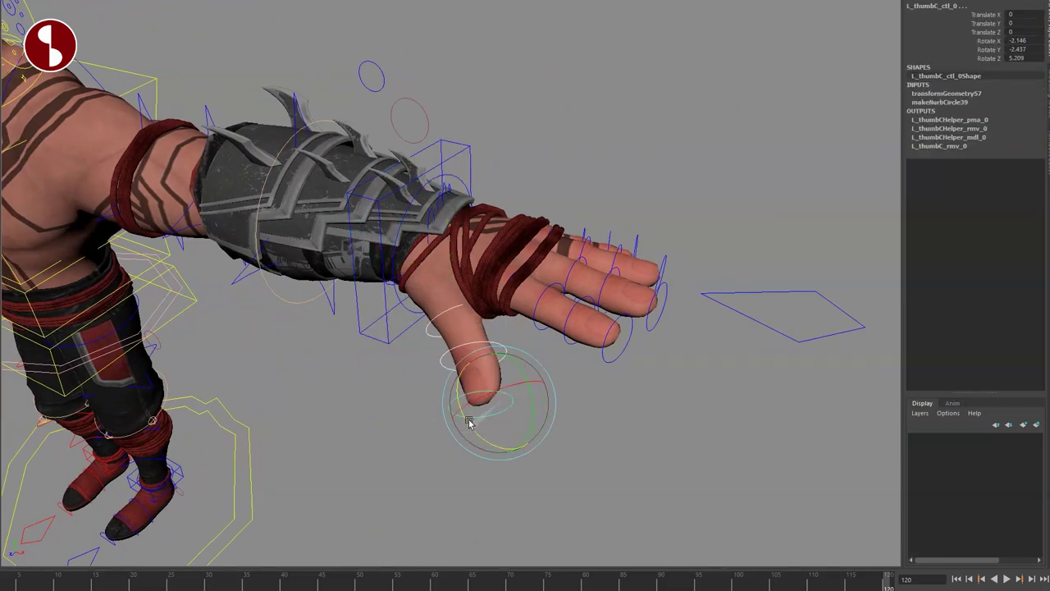
Rotate the left finger master control to about 33 degrees on Y and -15 degrees on Z
key("q")
left_click(757, 312)
left_click_drag(758, 312, 725, 377, "alt")
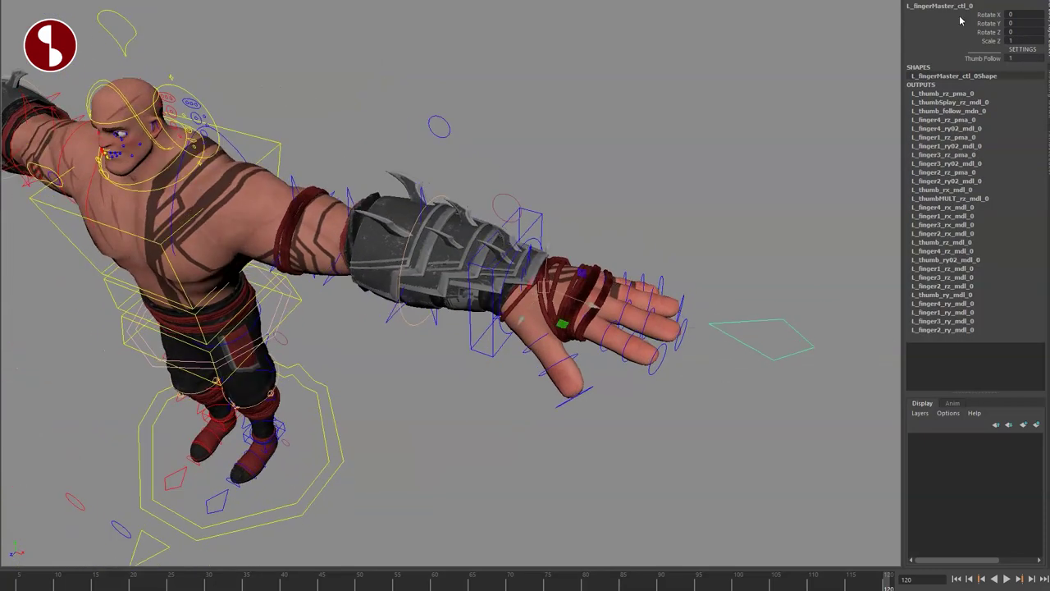
key("e")
left_click_drag(564, 262, 564, 329)
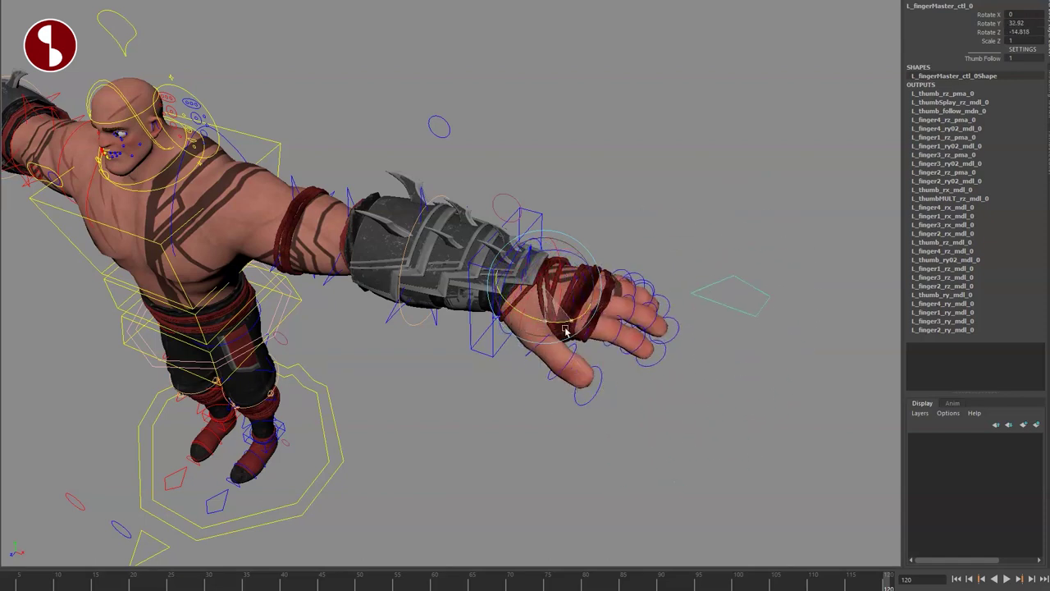
Rotate the left finger master control on X as well, and undo all the finger and thumb rotations
mouse_move(572, 259)
left_mouse_down()
mouse_move(550, 251)
mouse_move(572, 263)
left_mouse_up()
key("ctrl+z")
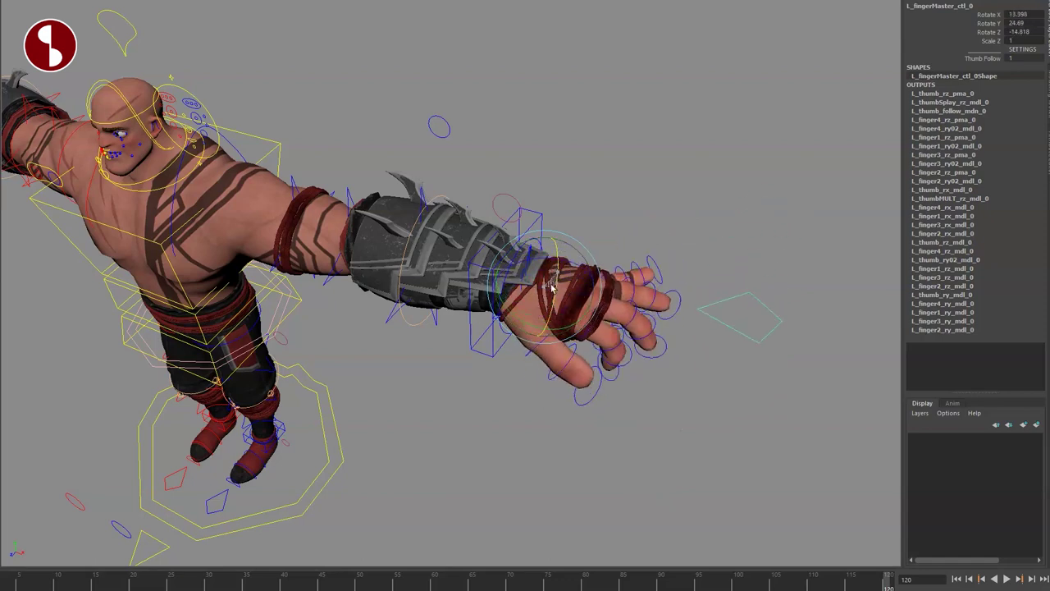
key("ctrl+z")
key("ctrl+z")
key("ctrl+z")
key("ctrl+z")
key("ctrl+z")
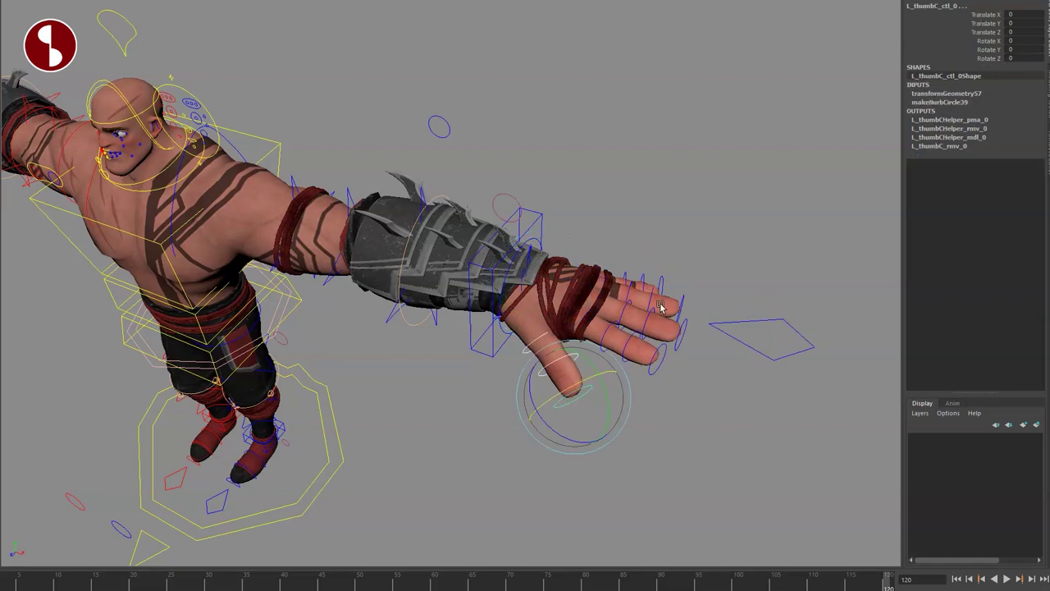
Set the left finger master's Thumb Follow to 0, test its rotation, undo the rotations, and check the thumb controls
left_click(733, 338)
left_click(950, 59)
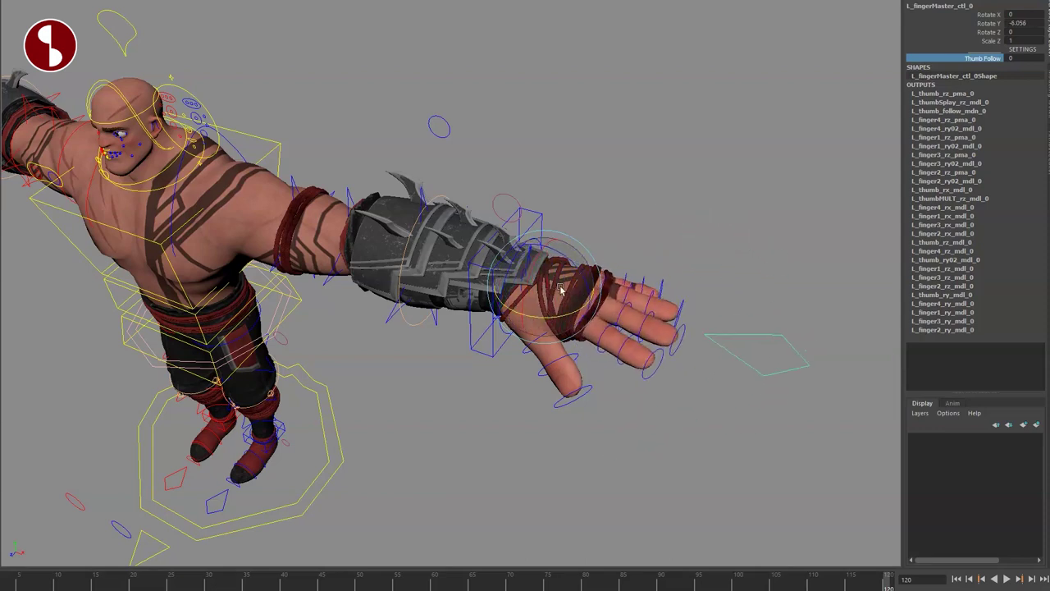
left_click_drag(562, 253, 554, 254)
key("ctrl+z")
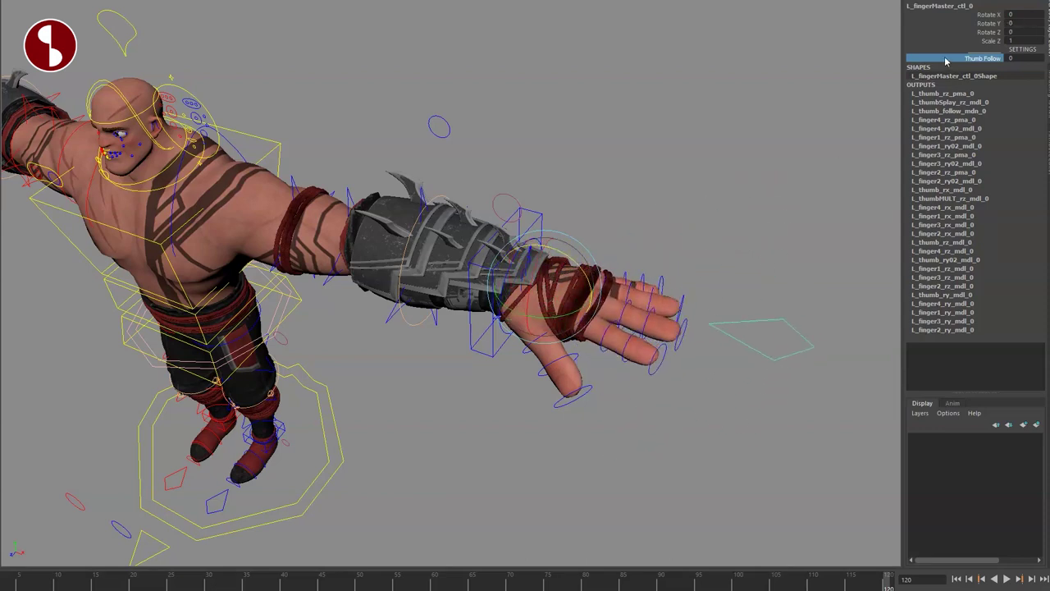
left_click_drag(545, 289, 610, 359)
key("ctrl+z")
left_click_drag(592, 394, 504, 323)
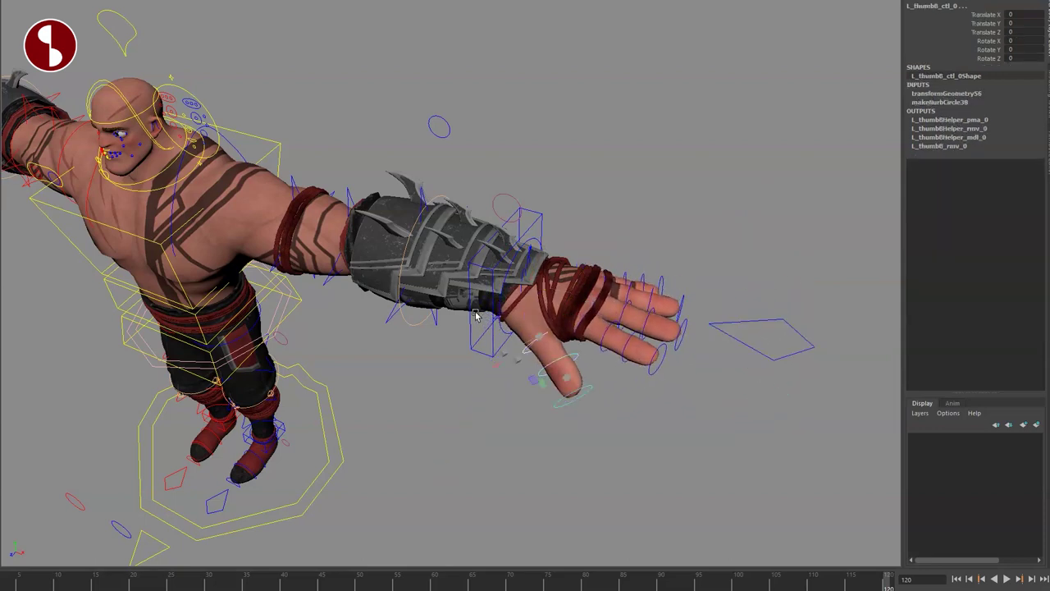
left_click(476, 360)
Rotate the left finger 2 base control about 15 degrees on Z, viewing the hand with and without textures
left_click_drag(420, 287, 554, 293, "alt")
left_click_drag(628, 293, 647, 328, "alt")
middle_click_drag(647, 328, 443, 254, "alt")
right_click_drag(443, 254, 677, 340, "alt")
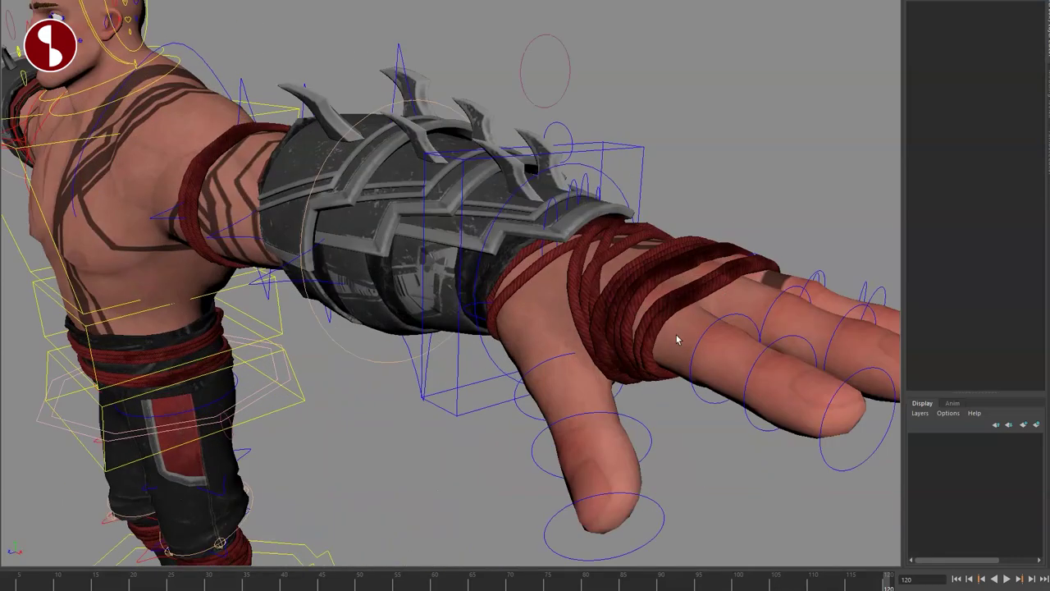
left_click_drag(678, 339, 685, 301, "alt")
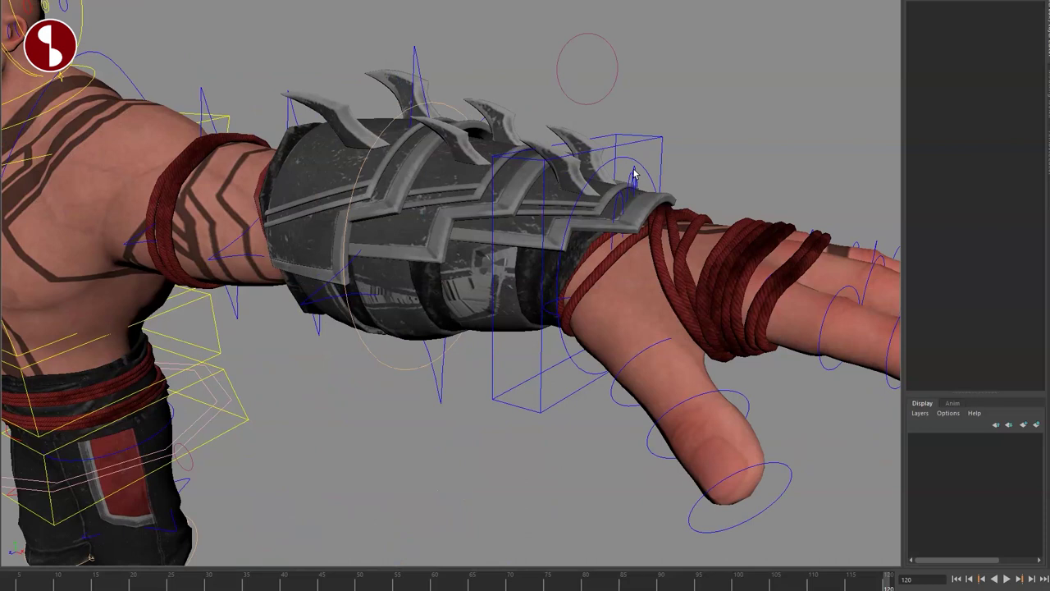
left_click(634, 175)
left_click_drag(634, 175, 616, 238, "alt")
key("4")
key("5")
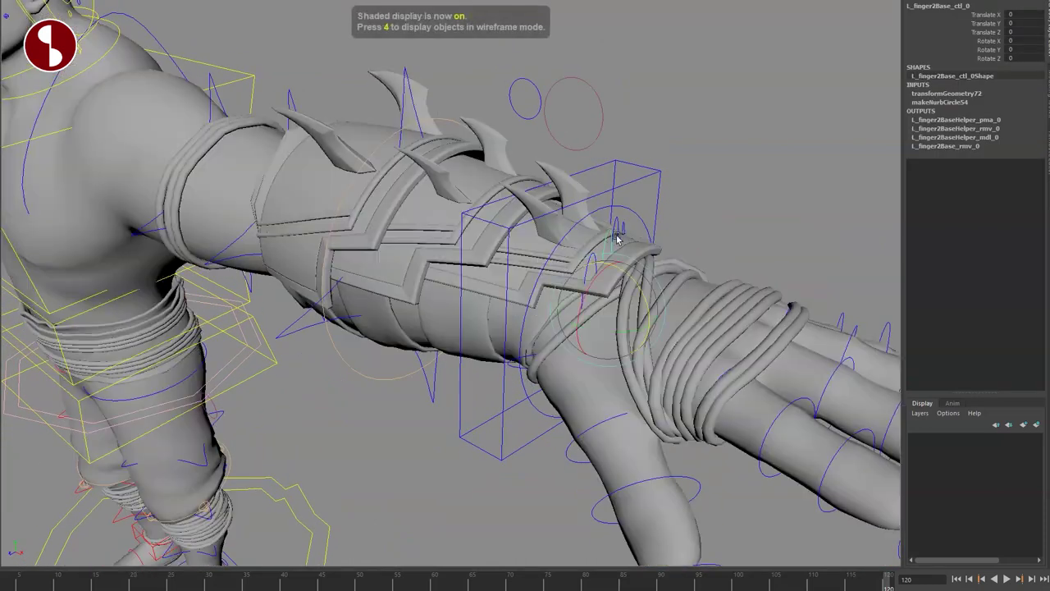
left_click_drag(637, 278, 633, 218)
key("6")
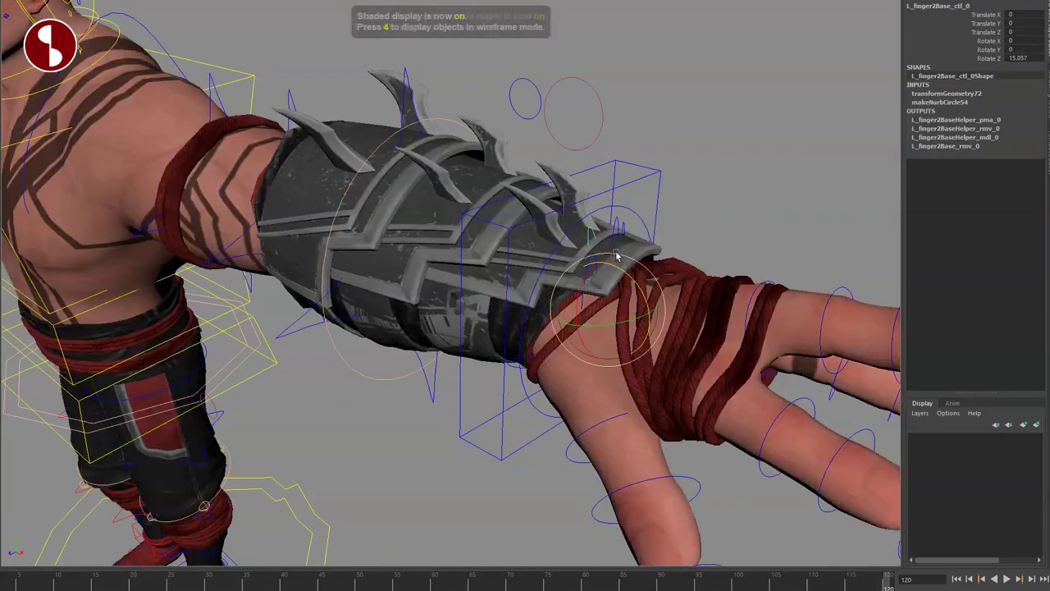
left_click(633, 217)
Rotate the left IK wrist sub control about -41 degrees on Y and inspect the hand from above
middle_click_drag(566, 261, 613, 294, "alt")
right_click_drag(613, 294, 540, 254, "alt")
mouse_move(557, 283)
left_mouse_down()
mouse_move(569, 256)
mouse_move(572, 298)
left_mouse_up()
key("ctrl+z")
middle_click_drag(439, 287, 495, 304, "alt")
left_click_drag(494, 304, 591, 380, "alt")
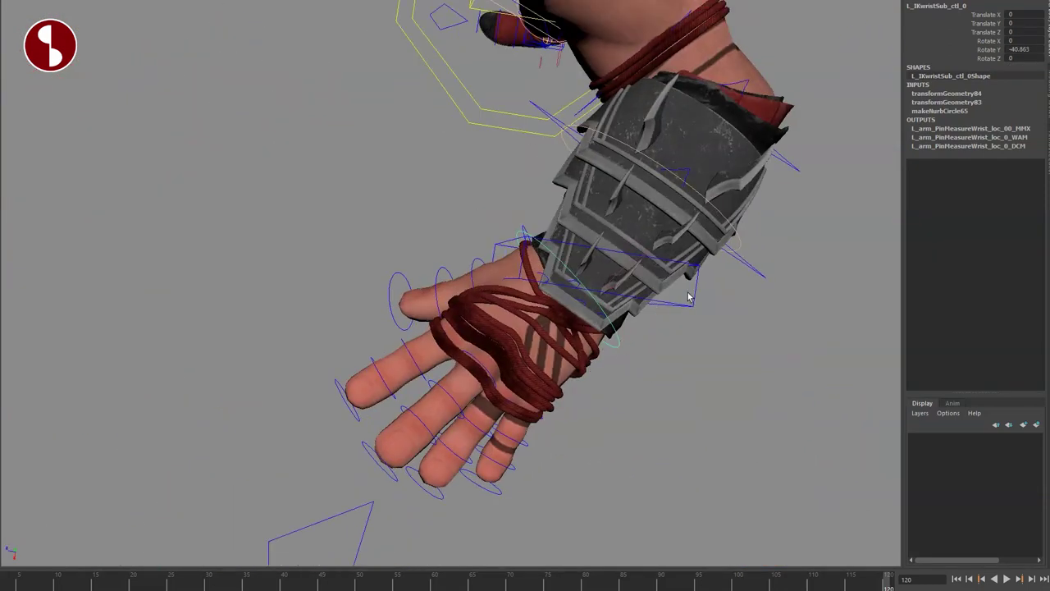
Move the left IK wrist control inward to bend the arm in front of the body
left_click(693, 302)
middle_click_drag(640, 351, 673, 359, "alt")
right_click_drag(672, 358, 603, 328, "alt")
left_click_drag(484, 316, 622, 382, "alt")
left_click_drag(532, 211, 441, 256)
middle_click_drag(441, 256, 500, 307, "alt")
Undo the left IK wrist and wrist sub control changes, and bring up the right gauntlet's offset control
key("ctrl+z")
key("ctrl+z")
key("ctrl+z")
key("ctrl+z")
key("ctrl+z")
key("ctrl+z")
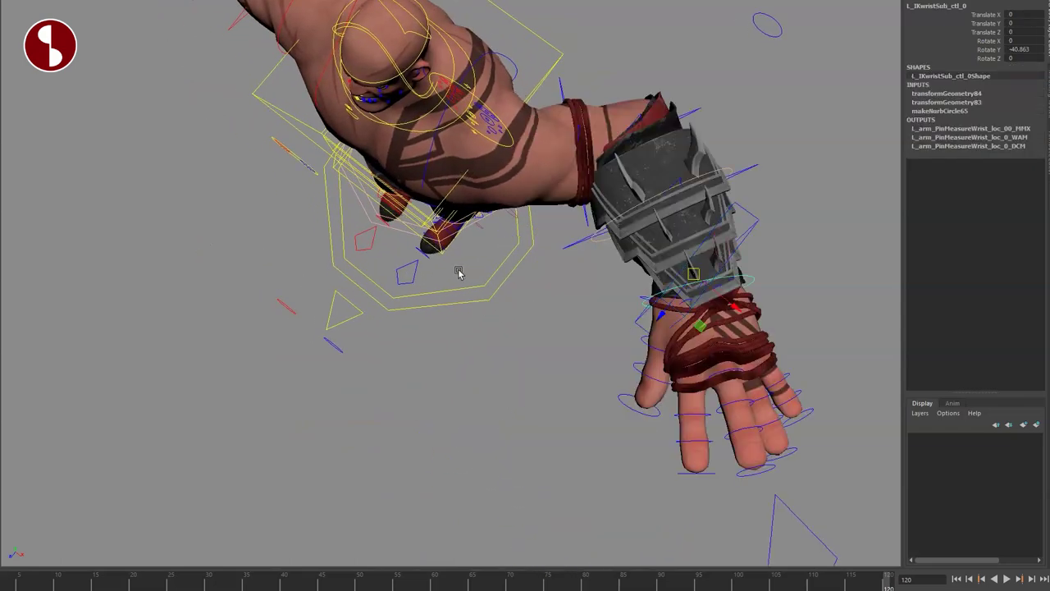
key("ctrl+z")
left_click_drag(415, 261, 331, 208, "alt")
key("ctrl+z")
key("ctrl+z")
key("ctrl+z")
key("ctrl+z")
key("ctrl+z")
key("ctrl+z")
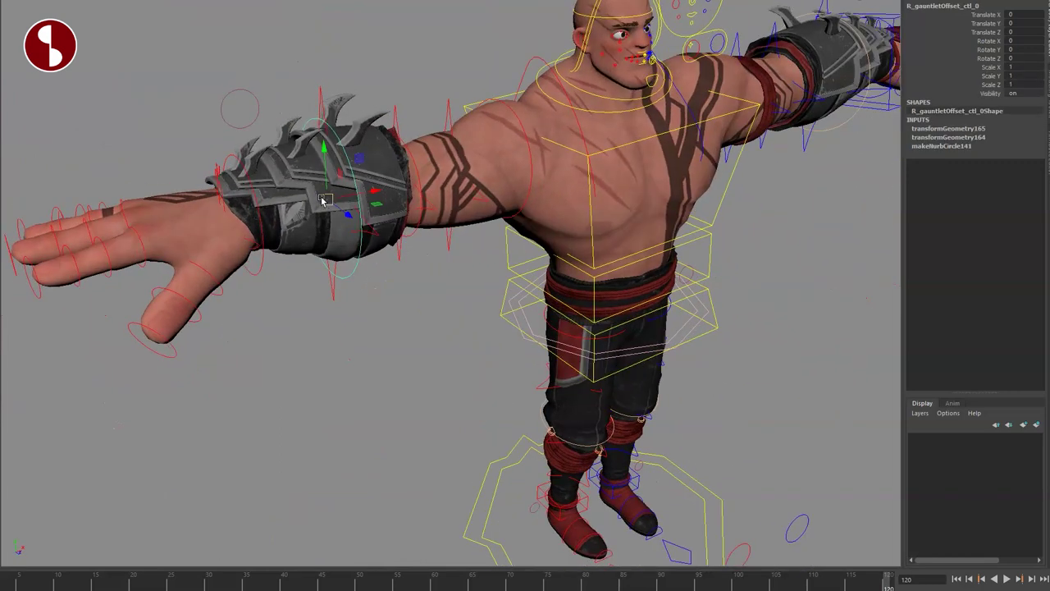
Undo the test changes made with the right gauntlet's offset control
key("ctrl+z")
key("ctrl+z")
key("ctrl+z")
key("ctrl+z")
key("ctrl+z")
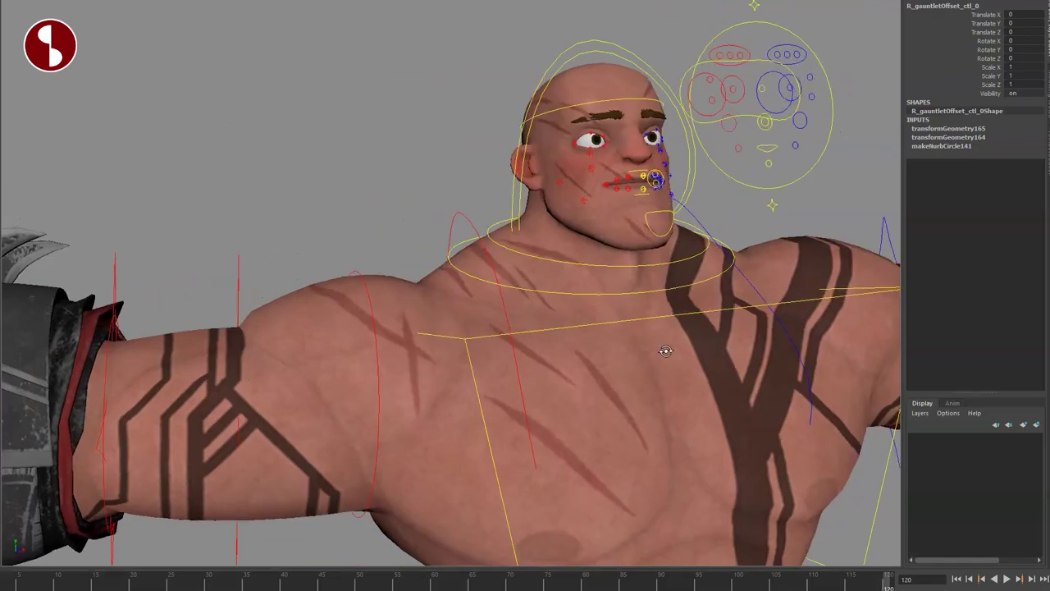
Select the neck control at the base of the neck and rotate it to test the neck
left_click_drag(666, 351, 616, 326, "alt")
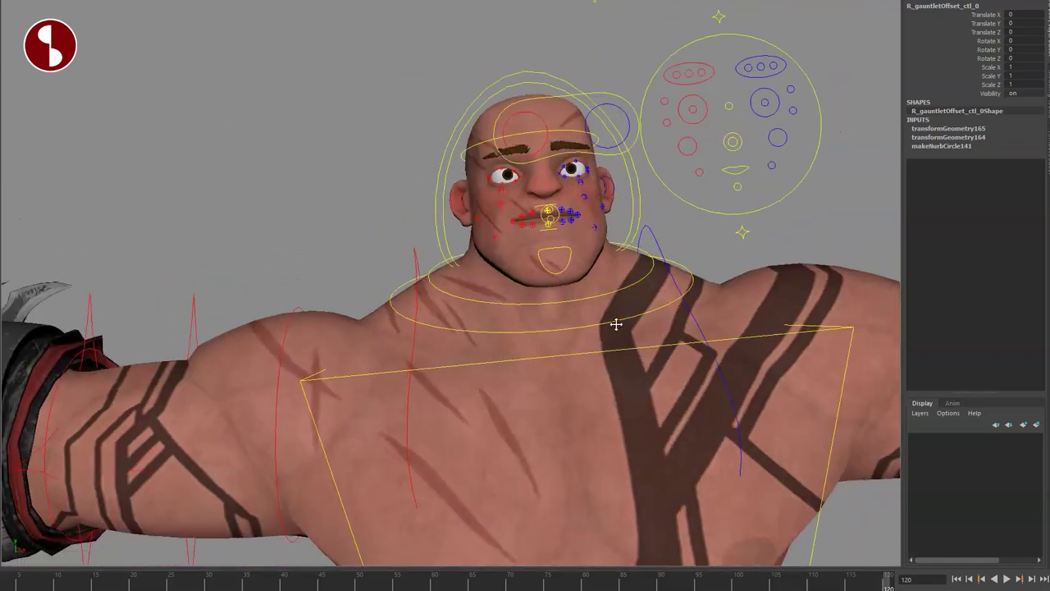
right_click_drag(617, 325, 541, 361, "alt")
left_click_drag(541, 361, 534, 351, "alt")
left_click(587, 417)
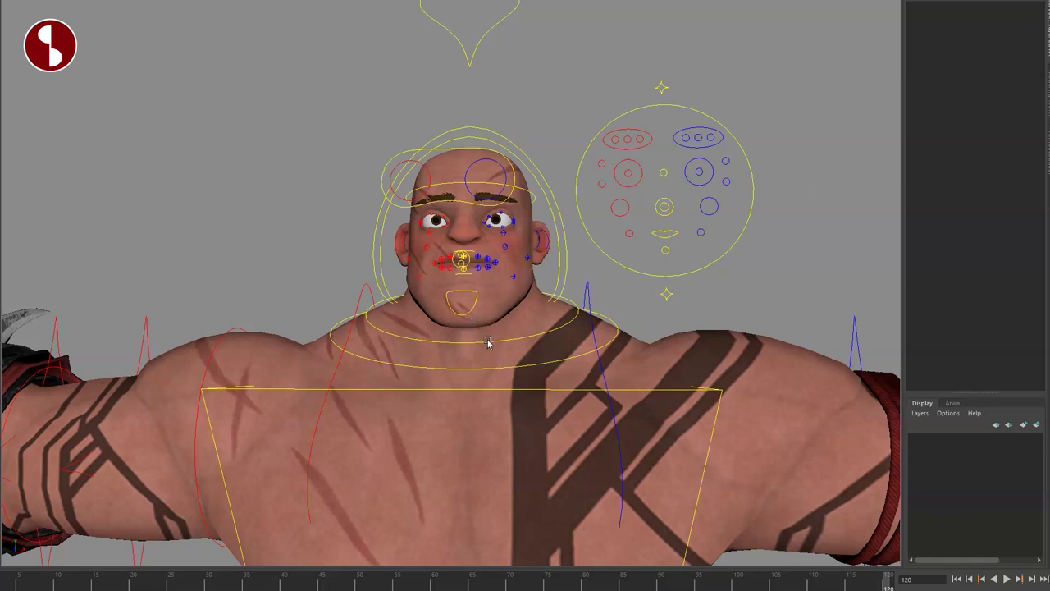
left_click(495, 368)
mouse_move(498, 327)
left_mouse_down()
mouse_move(486, 324)
mouse_move(496, 325)
left_mouse_up()
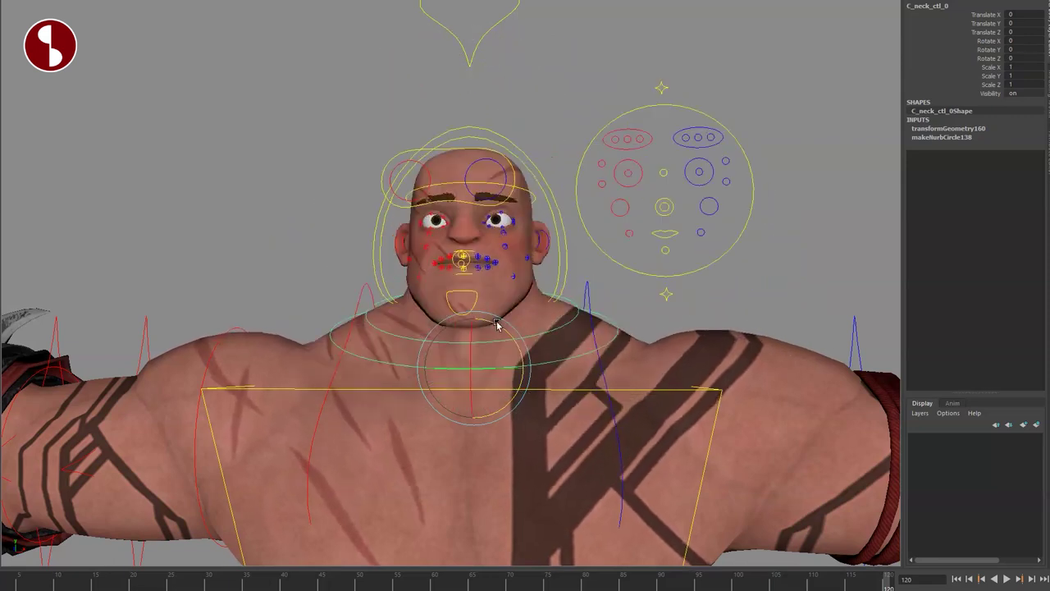
Rotate the mid-neck control to test it, and undo the rotation
left_click(566, 305)
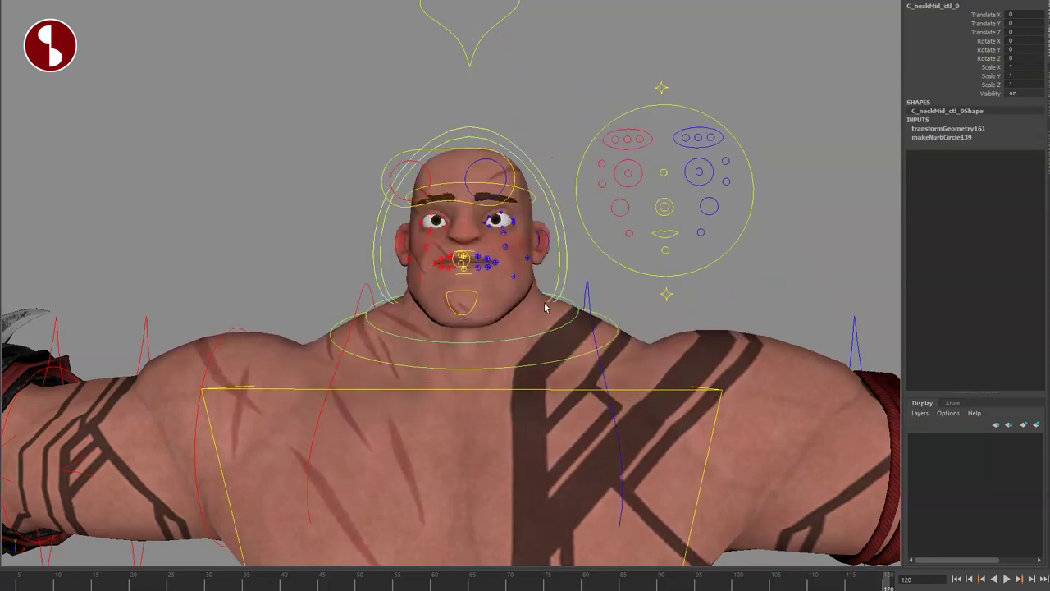
left_click_drag(489, 281, 517, 323)
key("ctrl+z")
Rotate the head sub control to test it, and undo the rotation
left_click_drag(577, 377, 500, 351, "alt")
left_click(461, 152)
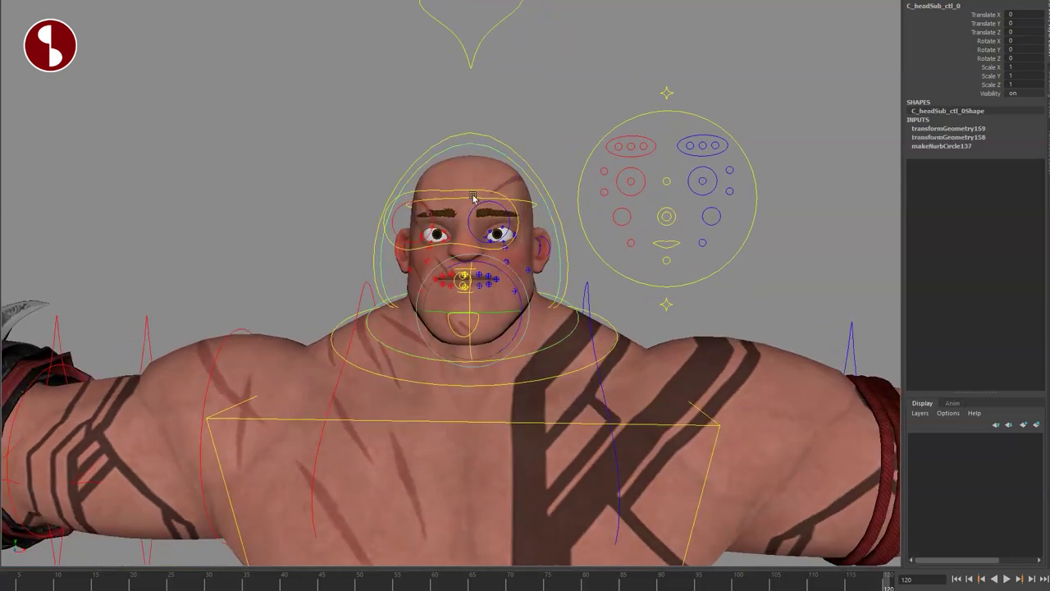
mouse_move(512, 272)
left_mouse_down()
mouse_move(518, 289)
mouse_move(475, 255)
mouse_move(515, 278)
left_mouse_up()
key("ctrl+z")
Test the main head control, undo the change, and bring up its Chest and World space attributes
left_click(436, 154)
key("ctrl+z")
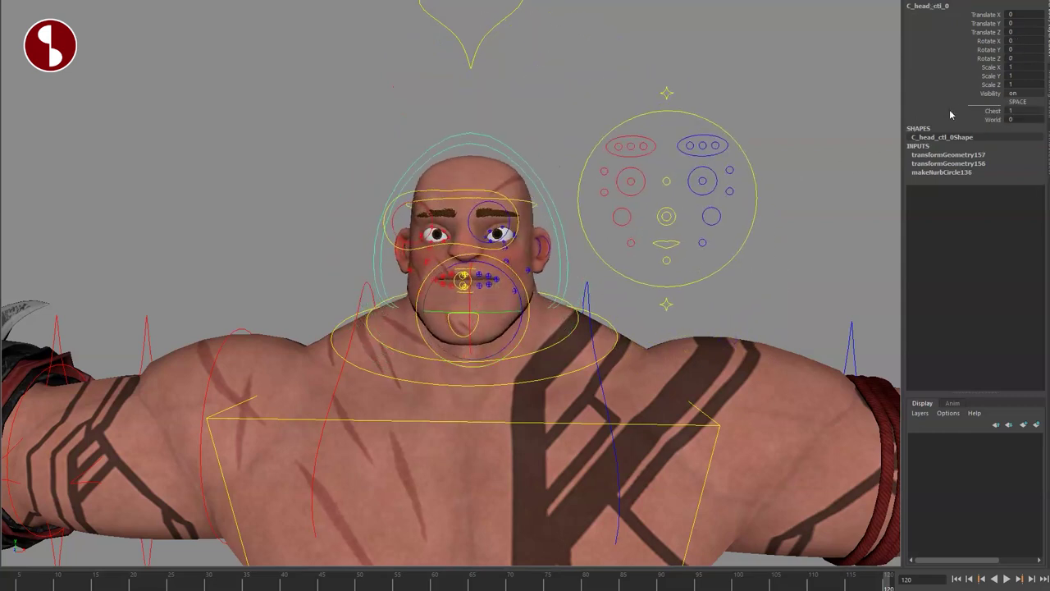
left_click(979, 112)
left_click(973, 120)
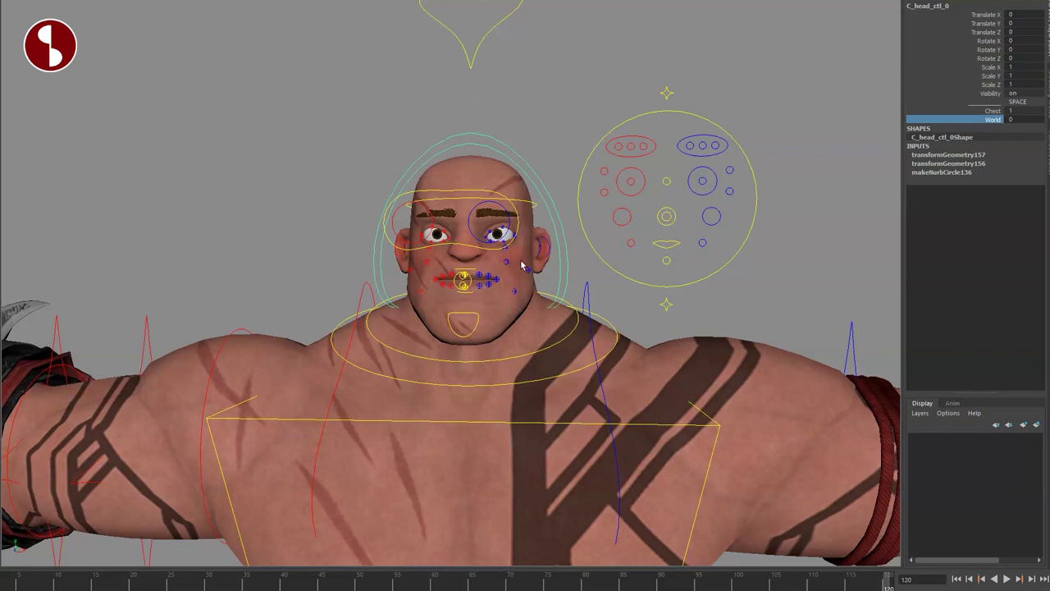
Select the settings control above the head and toggle its Control Vis, Face Control Vis, Geo Vis and Joint Vis attributes
left_click_drag(522, 265, 534, 296, "alt")
scroll(534, 297, "down", 2)
left_click_drag(446, 74, 525, 114)
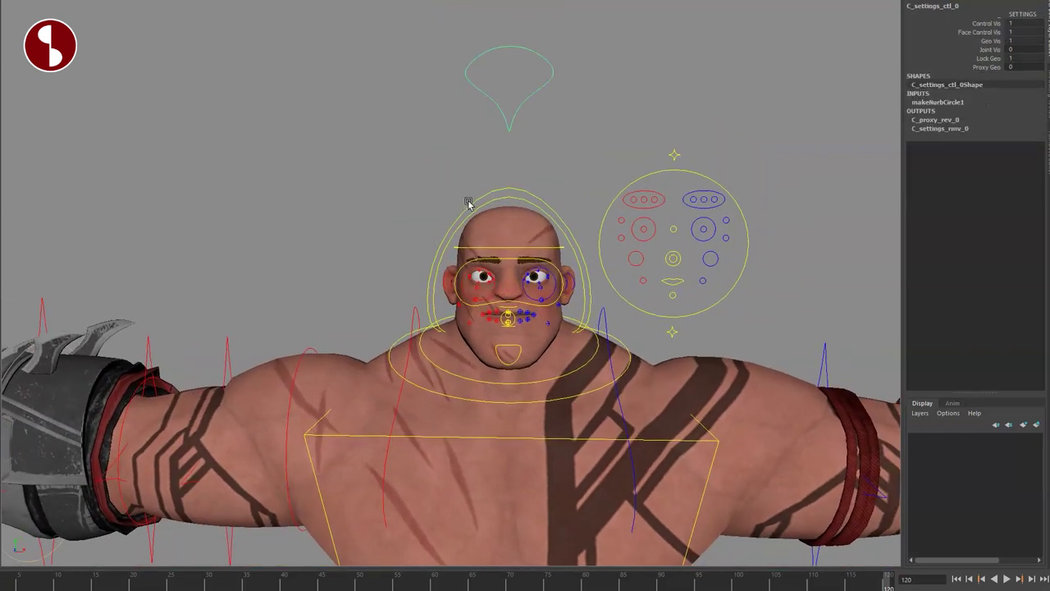
left_click(959, 25)
middle_click_drag(790, 62, 916, 71)
left_click(941, 34)
left_click(985, 40)
middle_click_drag(830, 59, 895, 67)
left_click(964, 49)
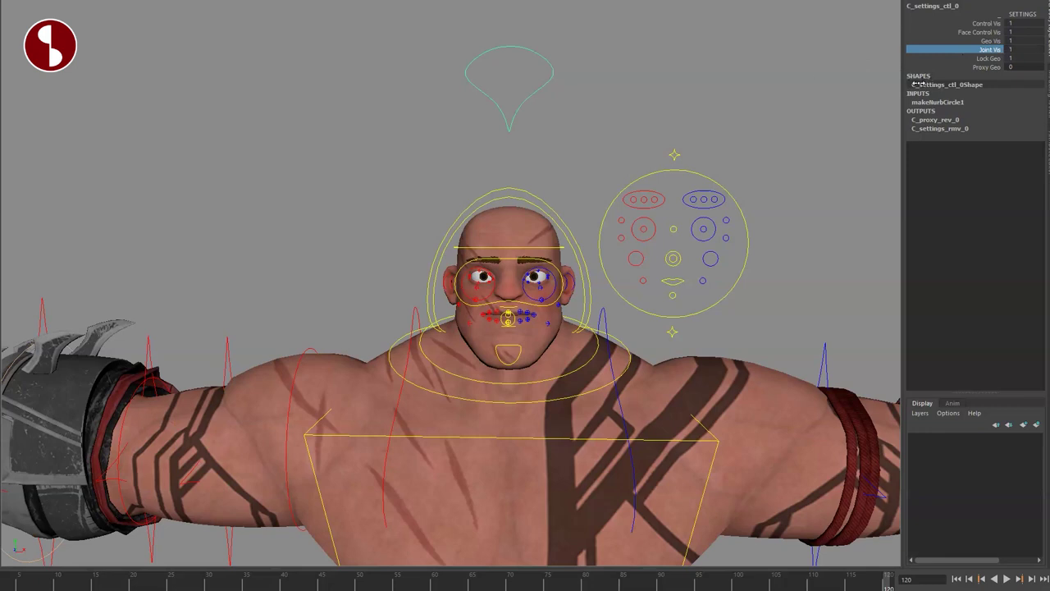
Set Lock Geo to 0 on the settings control, try selecting the body geometry, and undo
left_click(952, 60)
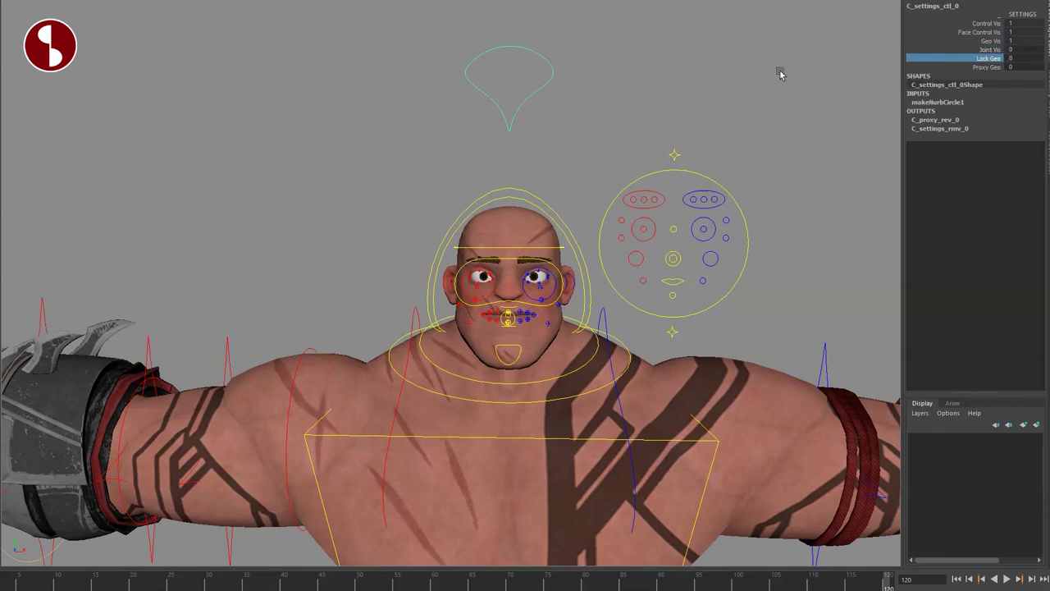
left_click(790, 385)
key("ctrl+z")
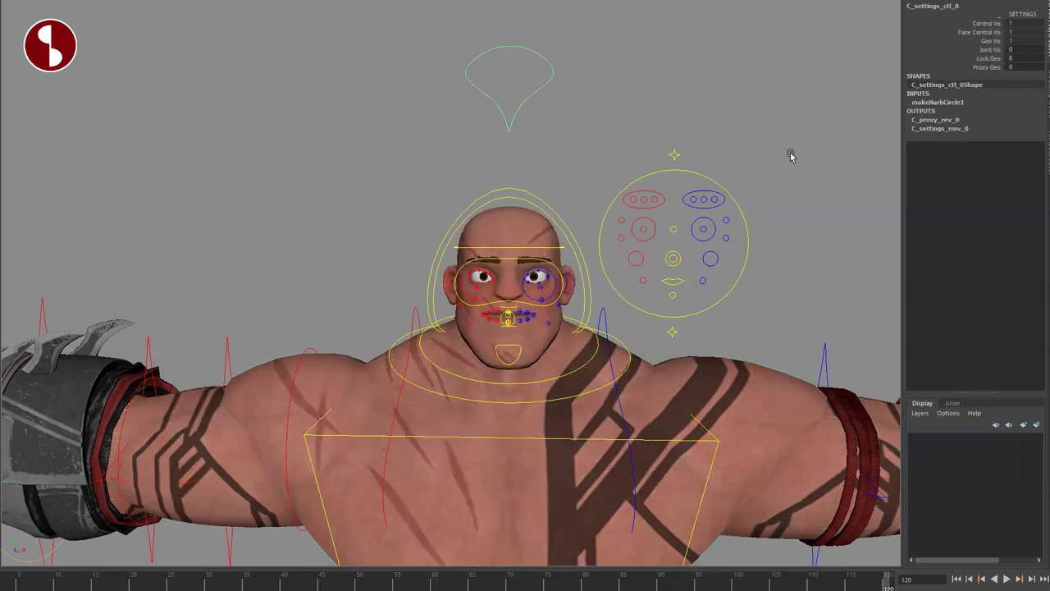
Switch Proxy Geo to 1 to preview the proxy mesh, and return it to 0
left_click(984, 66)
middle_click_drag(694, 101, 798, 110)
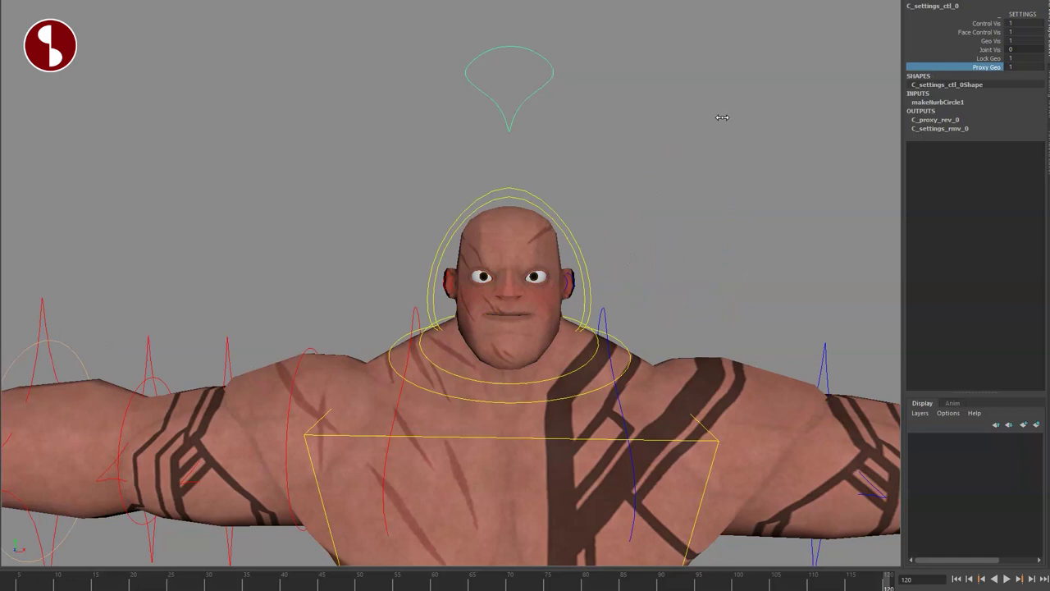
middle_click_drag(722, 117, 636, 110)
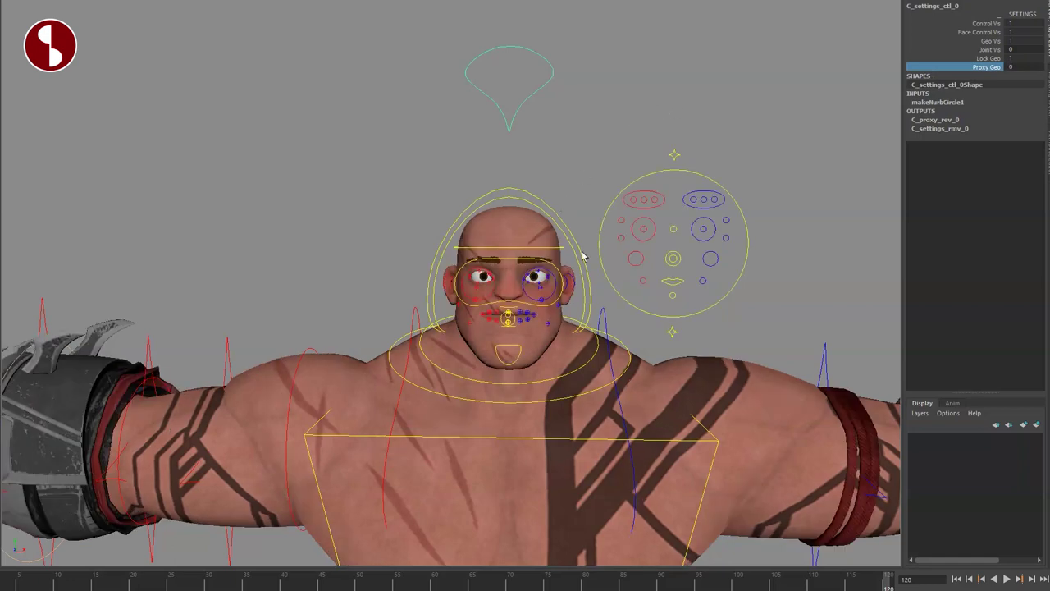
Move the upper squoosh control above the face panel to test the head deformation, and undo the move
left_click(673, 155)
mouse_move(677, 158)
left_mouse_down()
mouse_move(672, 175)
mouse_move(675, 155)
left_mouse_up()
left_click(479, 102)
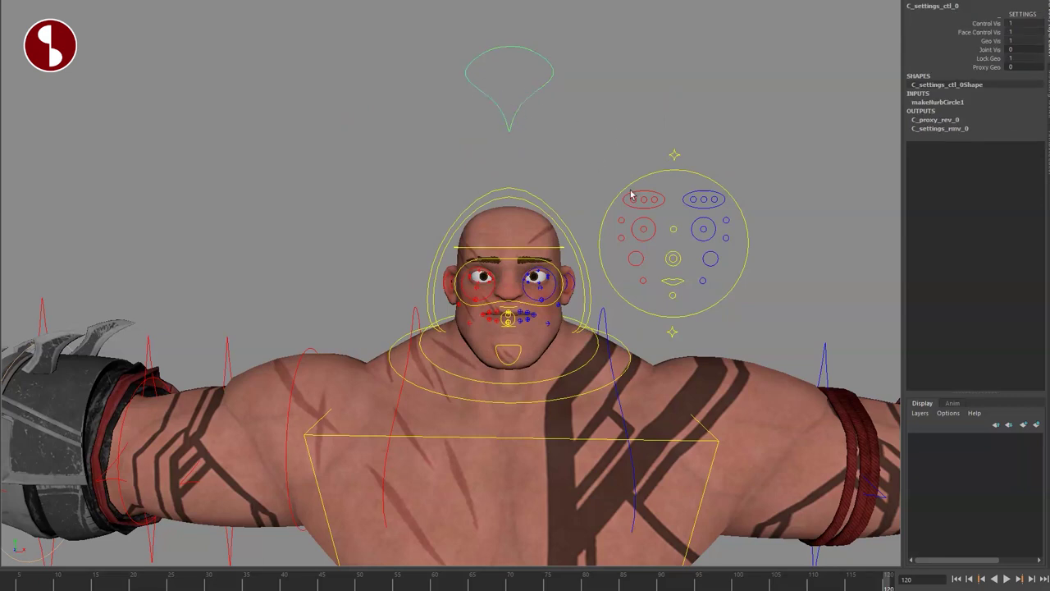
middle_click_drag(635, 285, 591, 293, "alt")
left_click_drag(591, 293, 554, 285, "alt")
right_click_drag(554, 285, 611, 273, "alt")
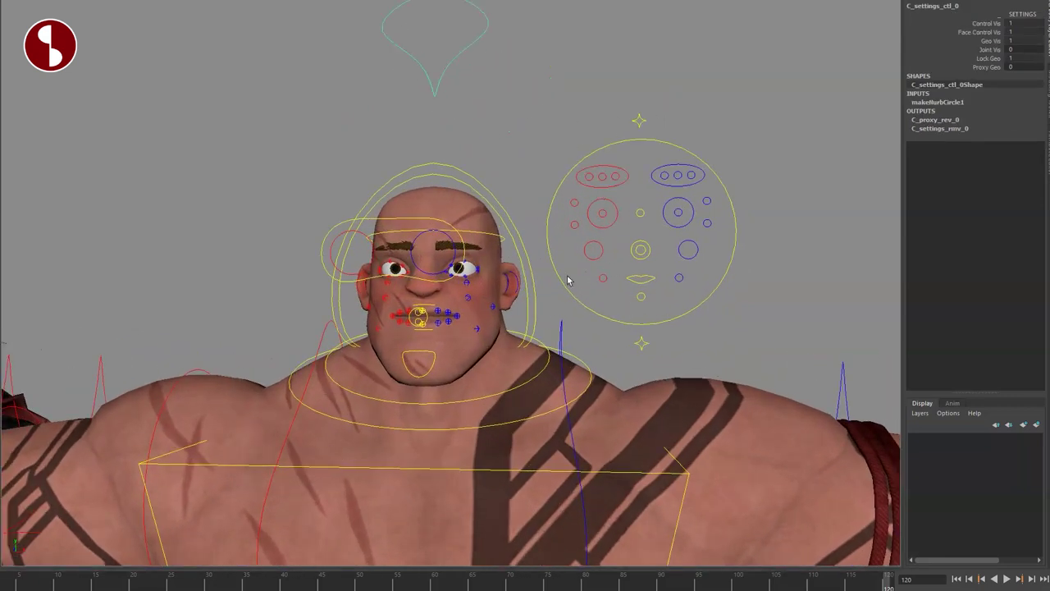
middle_click_drag(619, 190, 644, 201, "alt")
left_click(453, 341)
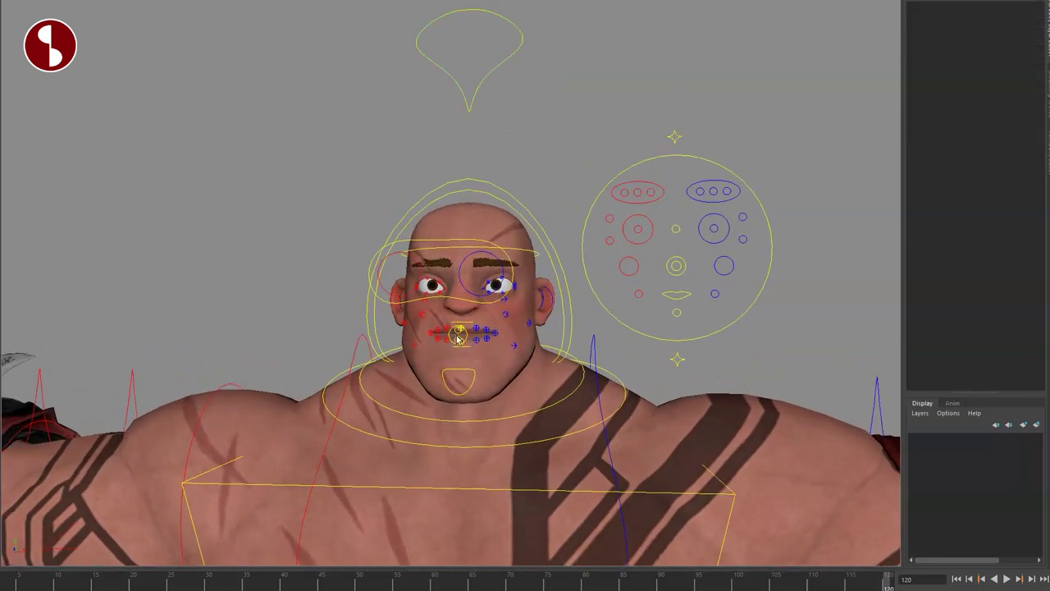
left_click(458, 337)
left_click_drag(696, 138, 655, 132)
key("ctrl+z")
Move the lower squoosh control beneath the face panel to test it, and undo the move
left_click(678, 365)
mouse_move(677, 357)
left_mouse_down()
mouse_move(674, 345)
mouse_move(670, 377)
mouse_move(695, 358)
mouse_move(663, 343)
mouse_move(639, 364)
mouse_move(669, 378)
mouse_move(691, 366)
left_mouse_up()
key("ctrl+z")
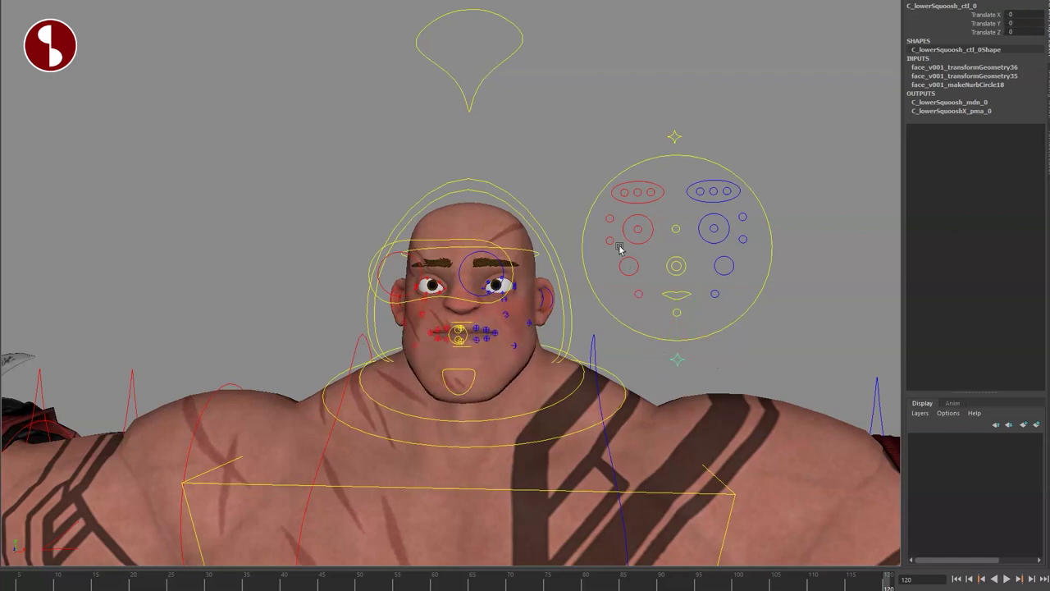
Test the face panel's control below the lips, the lips control and the right mouth corner control, undoing the test changes
left_click(673, 315)
mouse_move(678, 318)
left_mouse_down()
mouse_move(665, 314)
mouse_move(667, 343)
mouse_move(689, 299)
mouse_move(678, 302)
left_mouse_up()
left_click(666, 296)
key("ctrl+z")
left_click(948, 50)
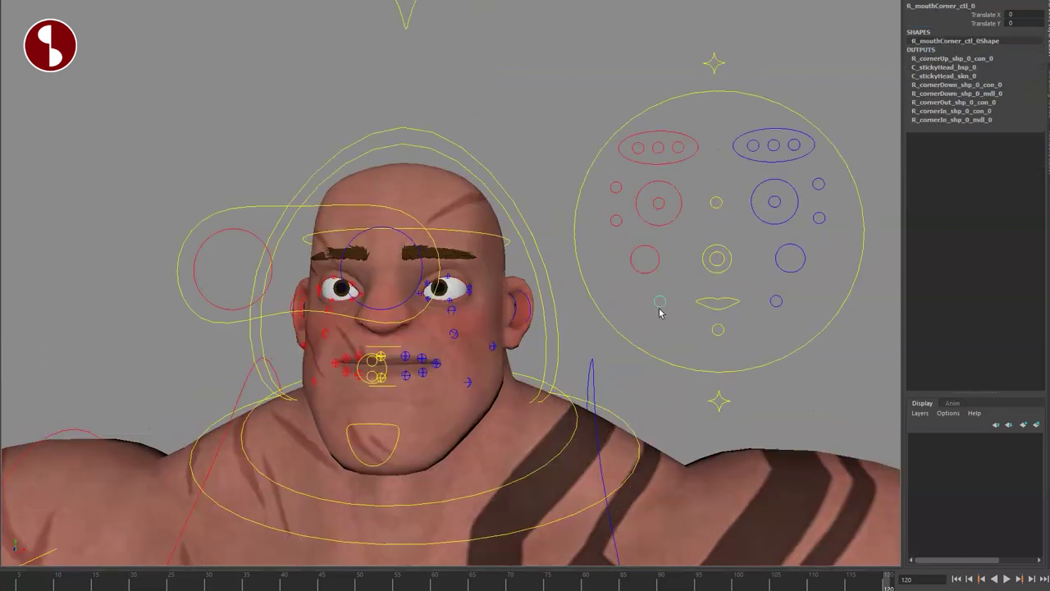
mouse_move(662, 305)
left_mouse_down()
mouse_move(675, 309)
mouse_move(629, 274)
mouse_move(633, 300)
mouse_move(629, 292)
mouse_move(666, 303)
left_mouse_up()
Rotate the right cheek control on the face panel to test it, and undo the rotation
left_click(646, 259)
key("e")
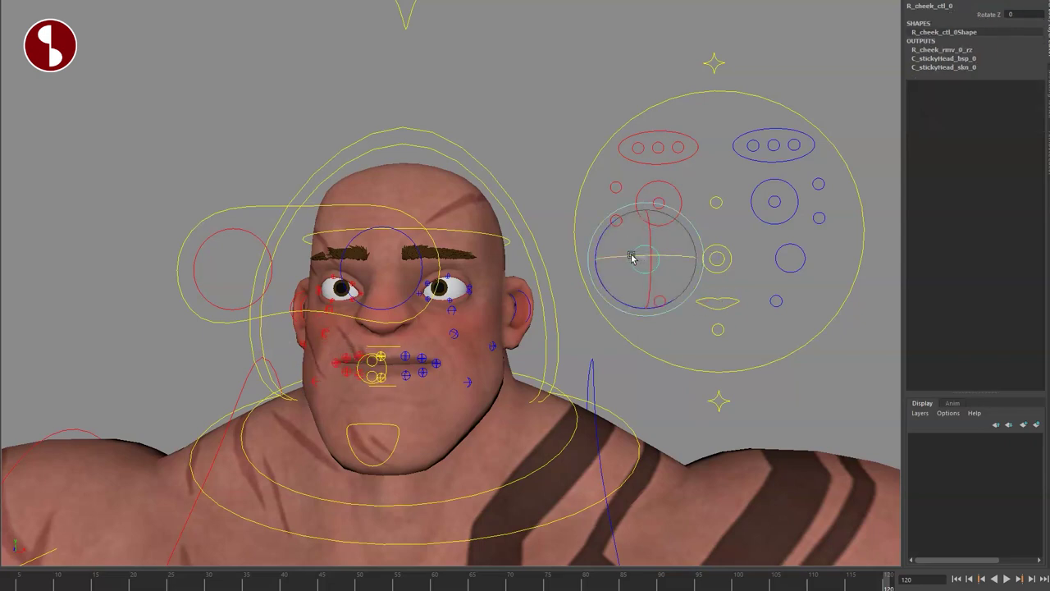
left_click_drag(632, 261, 621, 291)
key("ctrl+z")
key("q")
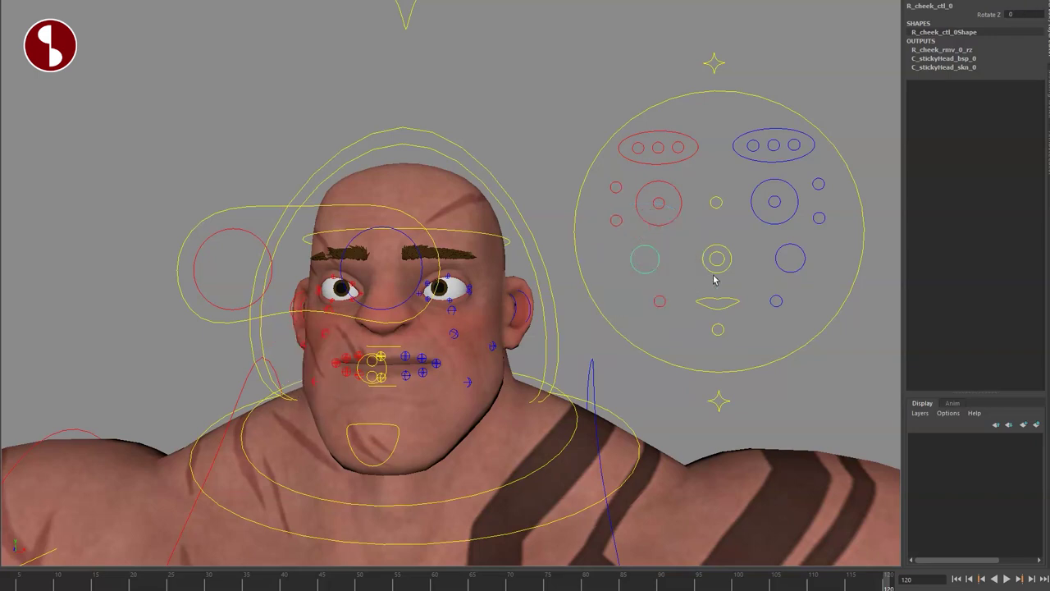
Move the nose control on the face panel to test it, and undo the move
left_click(780, 269)
left_click(716, 261)
key("w")
mouse_move(713, 258)
left_mouse_down()
mouse_move(732, 266)
mouse_move(708, 265)
mouse_move(723, 259)
left_mouse_up()
key("ctrl+z")
key("ctrl+z")
key("q")
Scale the nose bridge control on the face panel to test it, and undo the scaling
left_click(717, 263)
key("r")
key("ctrl+z")
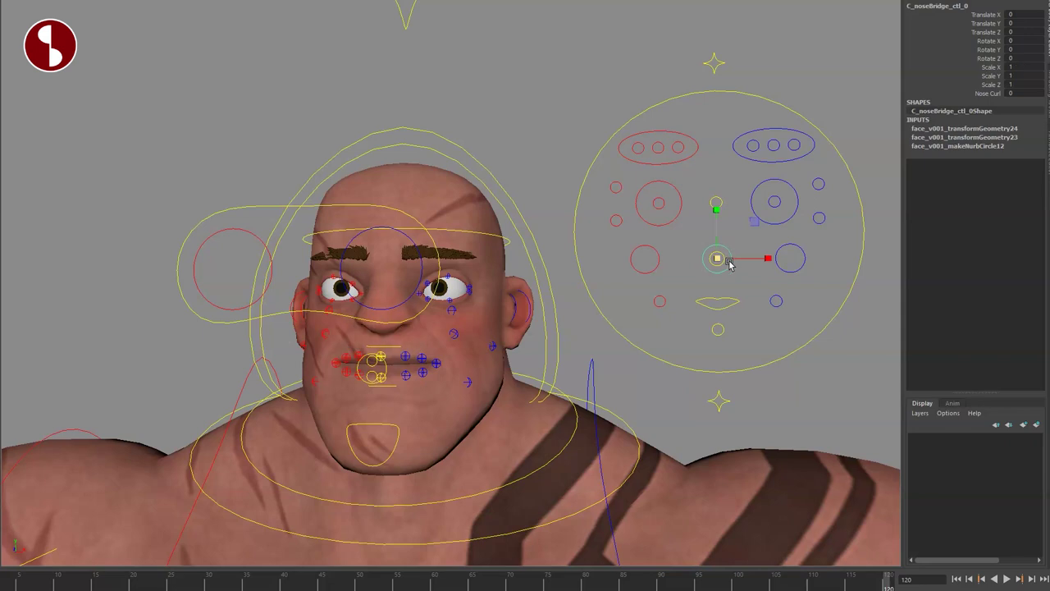
Move the face panel control between the two eye controls to test it
left_click(714, 204)
key("w")
mouse_move(713, 201)
left_mouse_down()
mouse_move(724, 192)
mouse_move(734, 212)
mouse_move(696, 205)
left_mouse_up()
Bring up the right eye control, and move and scale down the right pupil control to test it
left_click(648, 224)
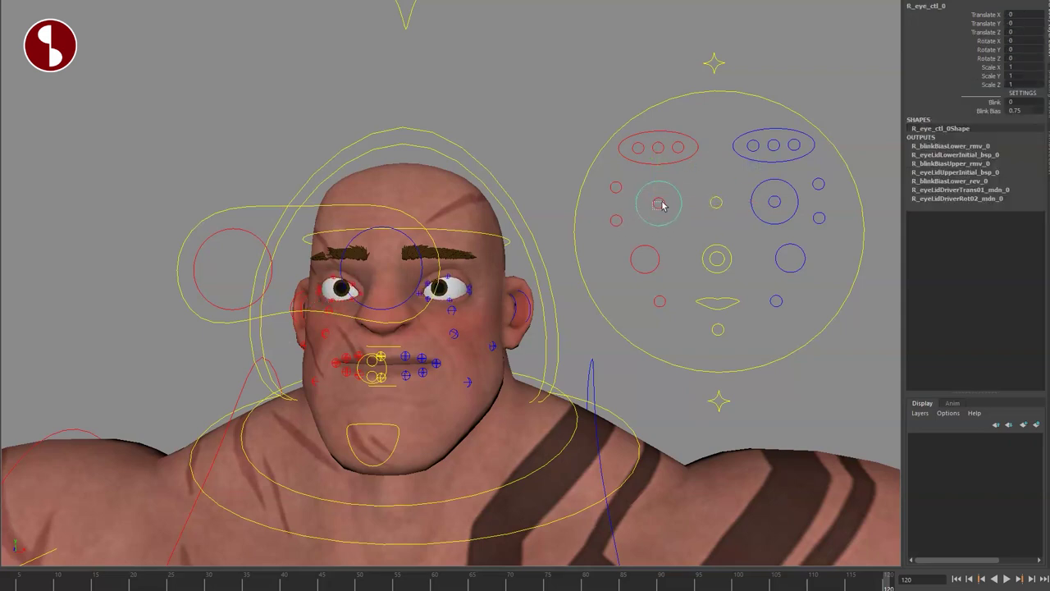
left_click(659, 204)
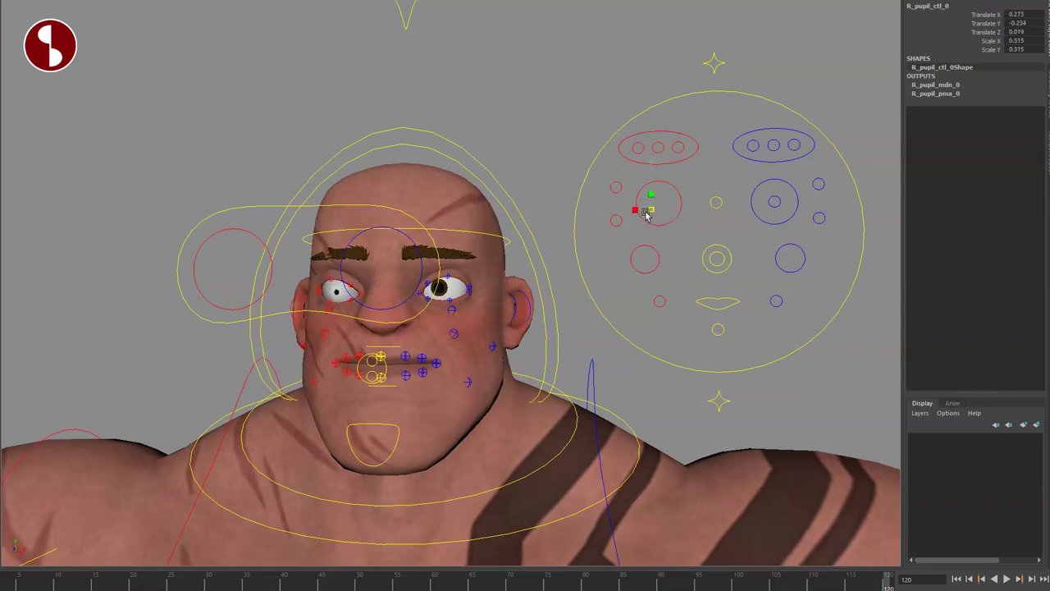
left_click(712, 205)
Test the right lower and upper blink controls by moving them, and select the left eye and blink controls
left_click_drag(616, 221, 589, 224)
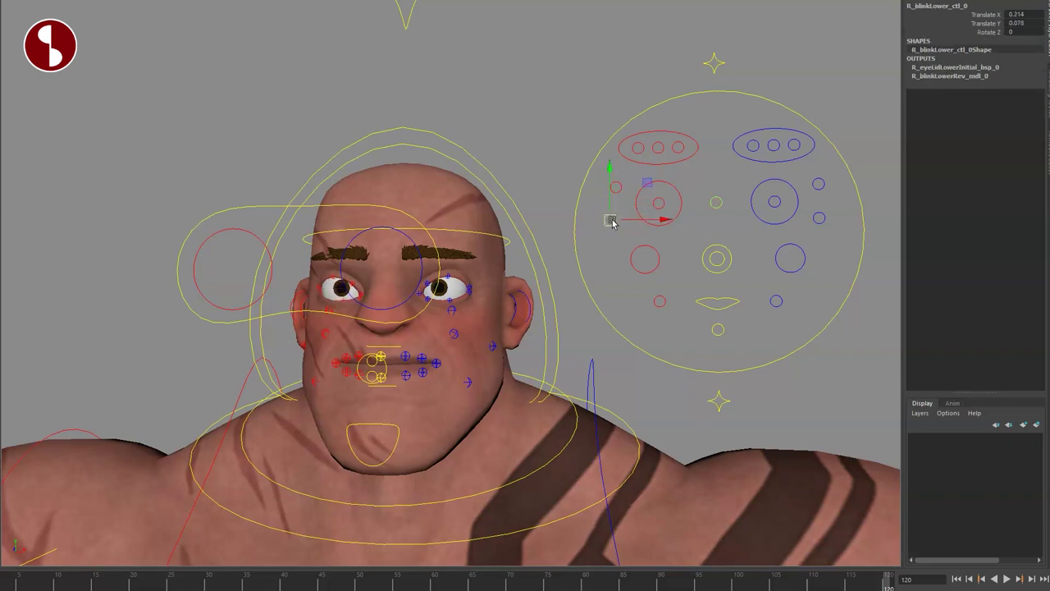
left_click_drag(603, 176, 626, 203)
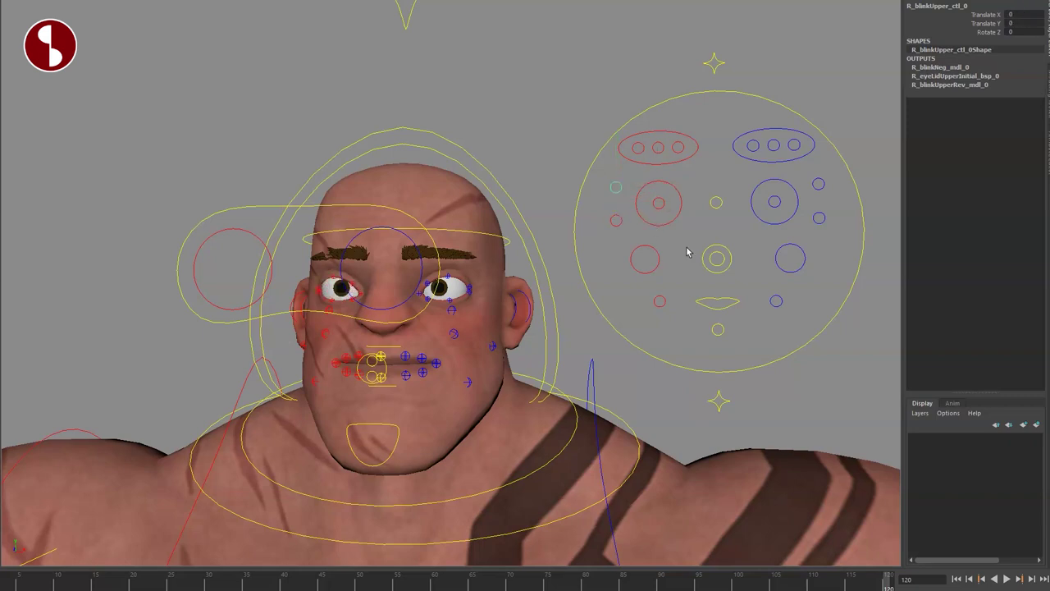
left_click_drag(796, 222, 821, 184)
left_click_drag(601, 242, 672, 275, "alt")
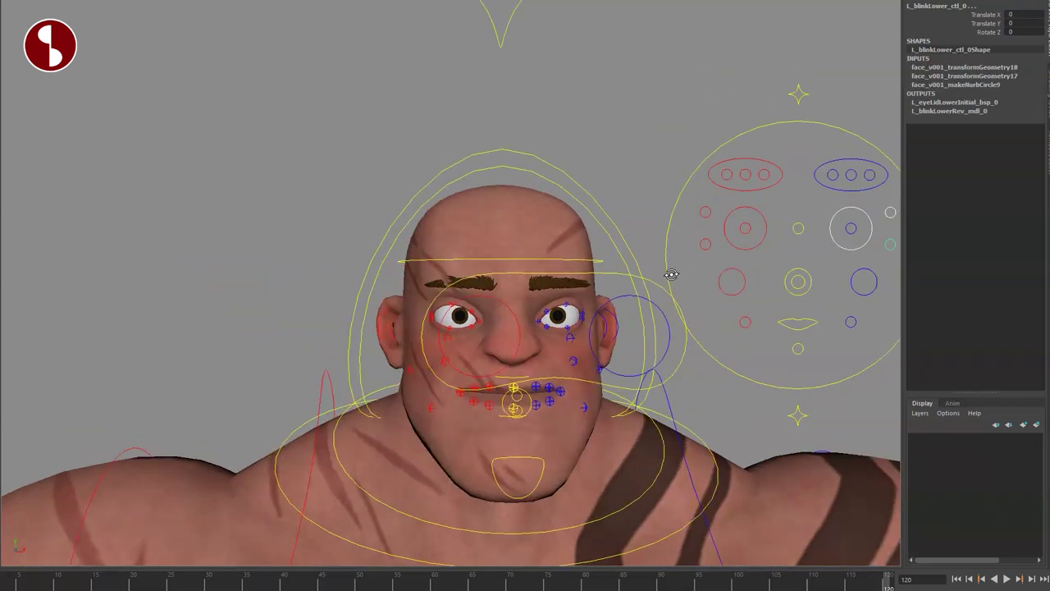
Move the right eyebrow control on the face panel to test it, and undo the move
left_click(724, 189)
key("w")
mouse_move(745, 174)
left_mouse_down()
mouse_move(743, 190)
mouse_move(746, 169)
left_mouse_up()
key("ctrl+z")
key("q")
Move the right inner eyebrow control to test it, and undo the move
left_click(755, 184)
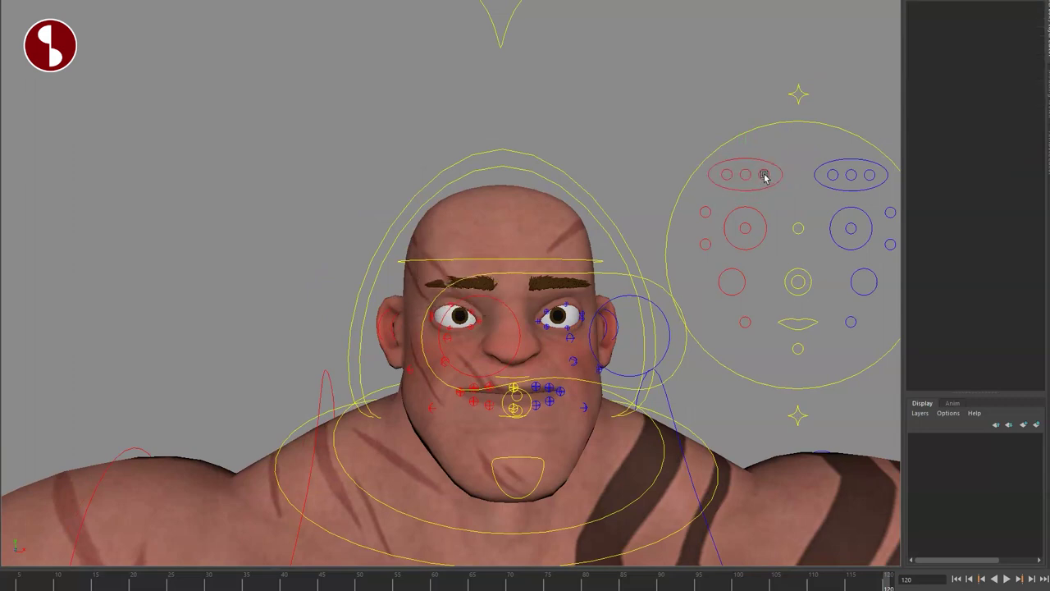
left_click(746, 174)
left_click(749, 184)
left_click_drag(765, 179, 761, 163)
key("ctrl+z")
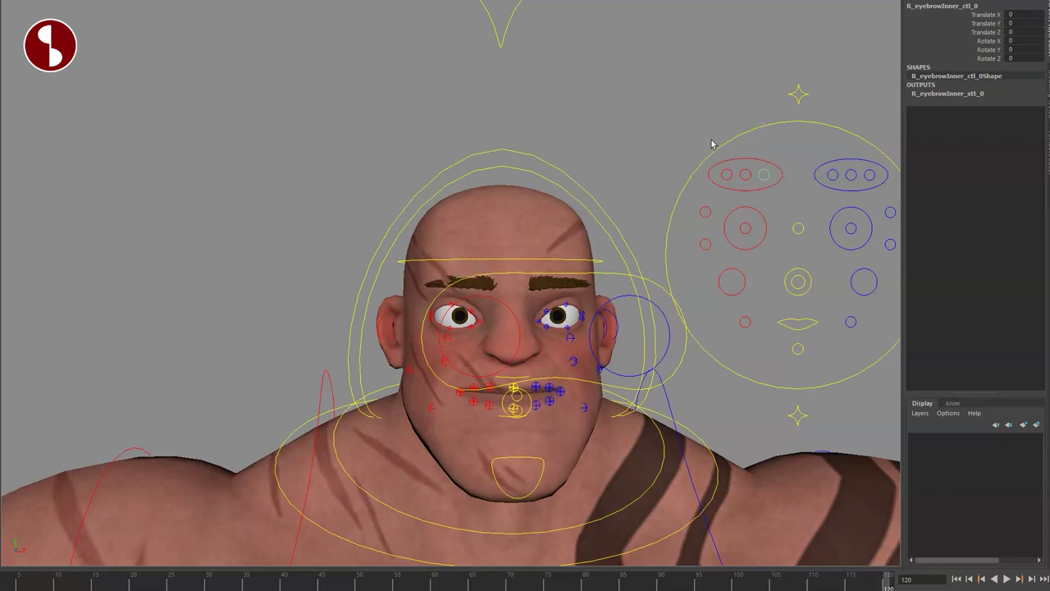
Move the main look control and the individual right look control in front of the face to test the eye aim
left_click_drag(730, 121, 763, 145)
key("w")
right_click_drag(772, 241, 629, 253, "alt")
mouse_move(700, 260)
left_mouse_down()
mouse_move(758, 283)
mouse_move(715, 240)
mouse_move(698, 280)
left_mouse_up()
middle_click_drag(592, 259, 591, 179, "alt")
right_click_drag(475, 320, 562, 338, "alt")
middle_click_drag(563, 337, 535, 300, "alt")
right_click_drag(534, 300, 305, 254, "alt")
left_click_drag(305, 253, 579, 274, "alt")
left_click(722, 232)
left_click_drag(735, 228, 666, 263)
left_click_drag(666, 262, 621, 311, "alt")
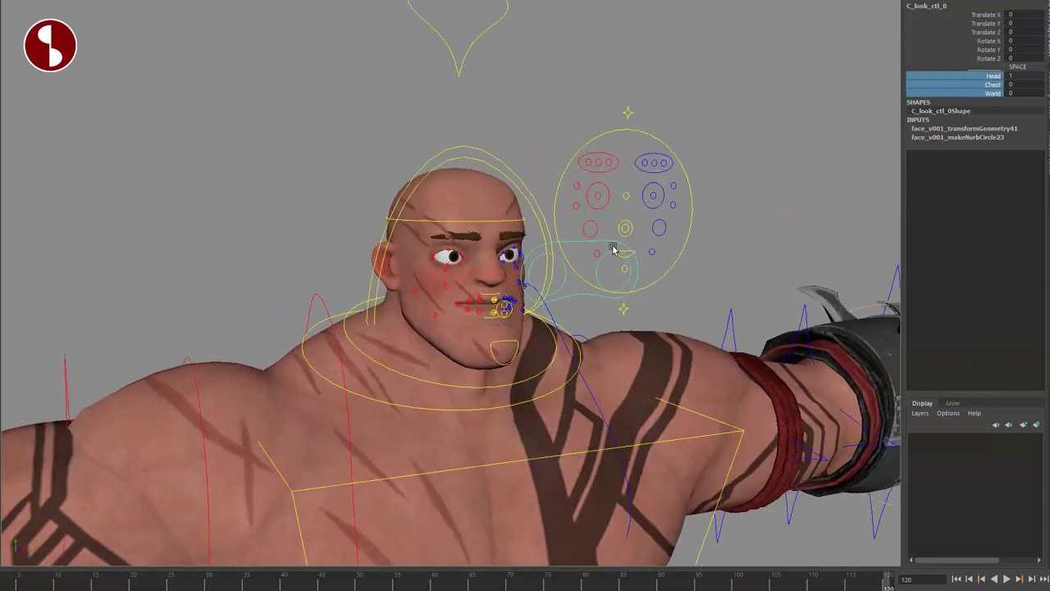
left_click(561, 284)
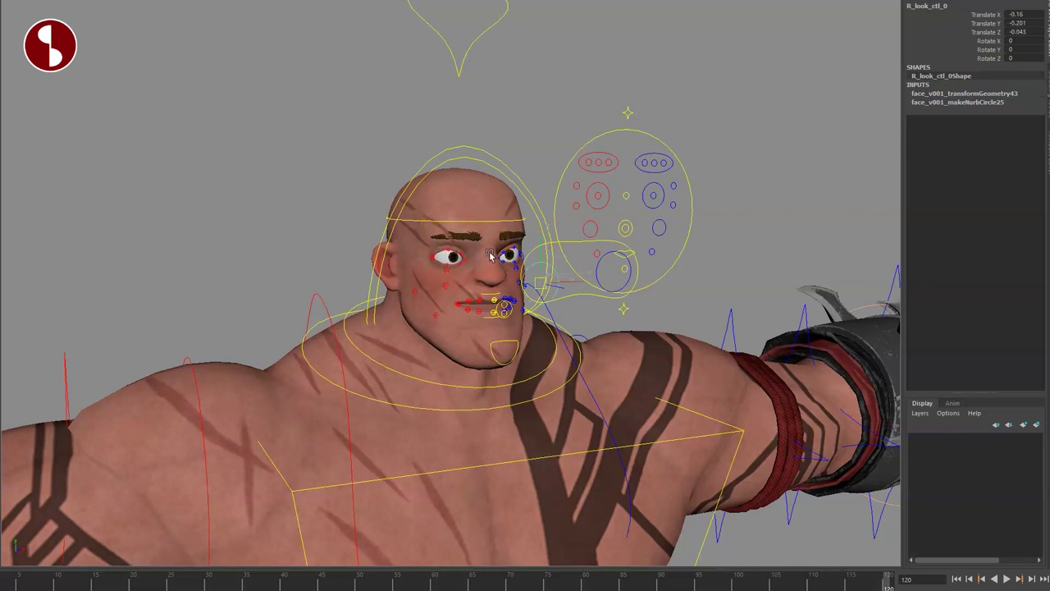
Test the jaw open control at the chin, and undo the change
middle_click_drag(359, 273, 411, 285, "alt")
right_click_drag(411, 284, 751, 412, "alt")
middle_click_drag(645, 360, 567, 339, "alt")
right_click_drag(567, 340, 547, 315, "alt")
middle_click_drag(547, 315, 455, 259, "alt")
right_click_drag(455, 259, 478, 269, "alt")
middle_click_drag(584, 371, 573, 308, "alt")
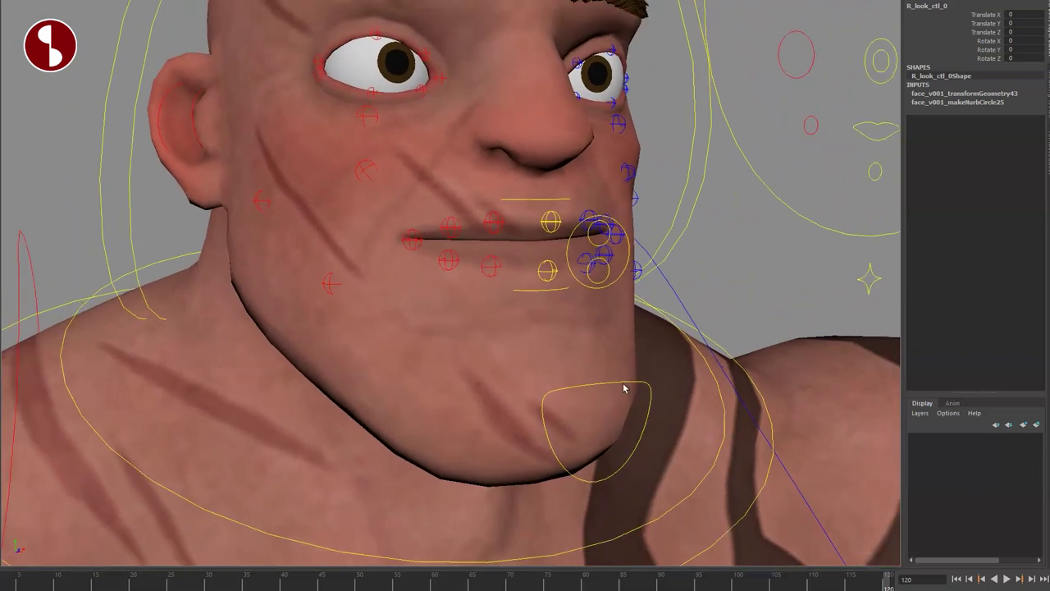
left_click(623, 388)
left_click_drag(438, 249, 452, 272)
key("ctrl+z")
Move the upper and lower lips controls in front of the mouth to test them, undoing the changes
left_click_drag(561, 277, 602, 306, "alt")
left_click(589, 303)
left_click_drag(534, 268, 533, 291)
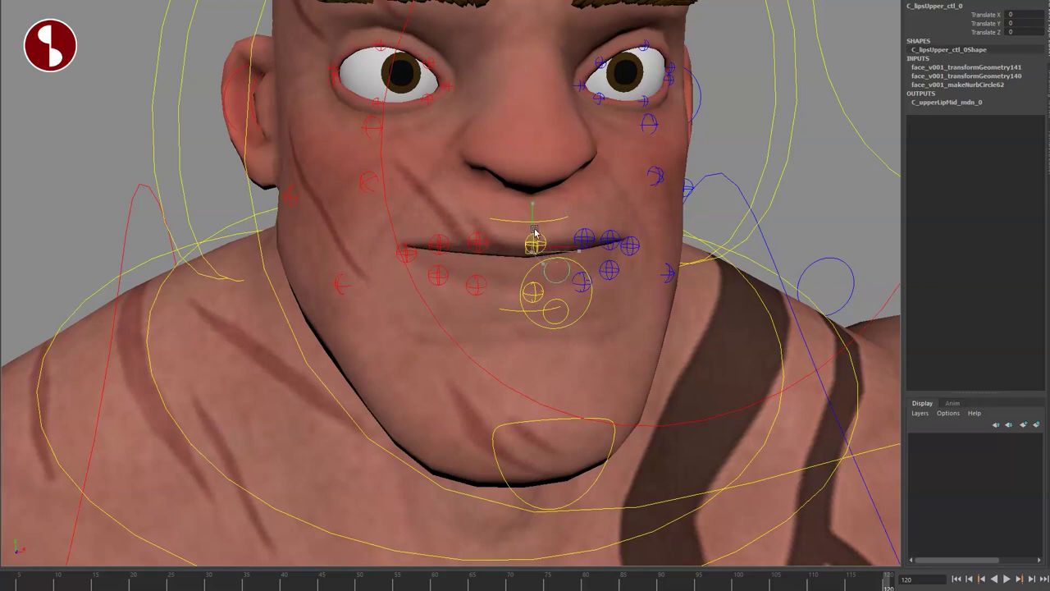
key("ctrl+z")
mouse_move(547, 312)
left_mouse_down()
mouse_move(543, 352)
mouse_move(540, 299)
left_mouse_up()
Rotate the jaw open control downward to open the mouth wide
left_click(470, 189)
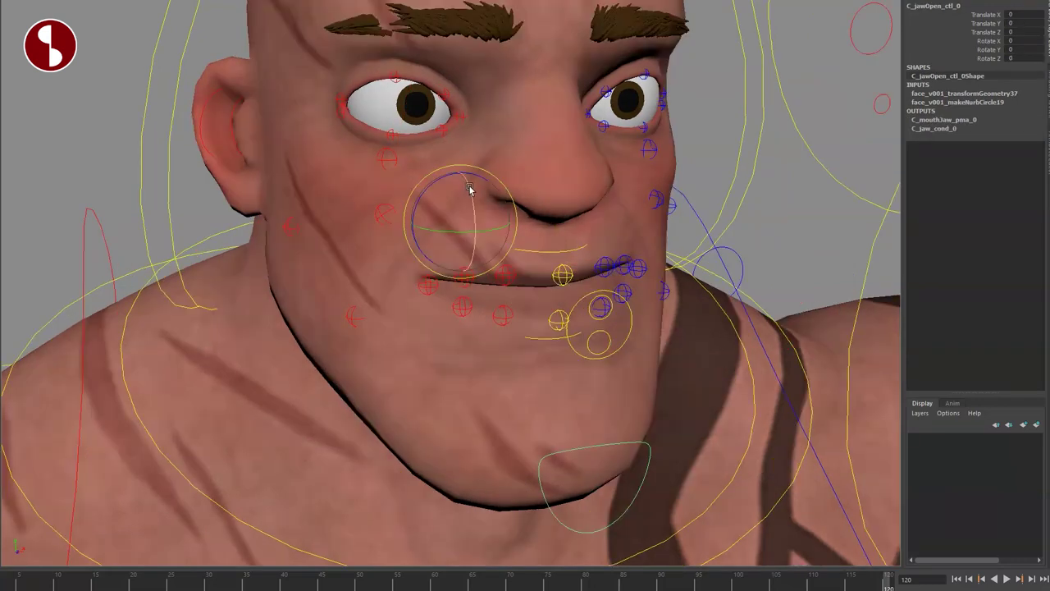
left_click_drag(469, 189, 474, 238)
key("q")
Select the upper teeth control, test moving and scaling it, and undo the changes
left_click(544, 255)
left_click(542, 252)
key("e")
key("w")
mouse_move(465, 176)
left_mouse_down()
mouse_move(464, 207)
mouse_move(465, 180)
left_mouse_up()
key("r")
mouse_move(460, 222)
left_mouse_down()
mouse_move(574, 242)
mouse_move(465, 231)
left_mouse_up()
key("ctrl+z")
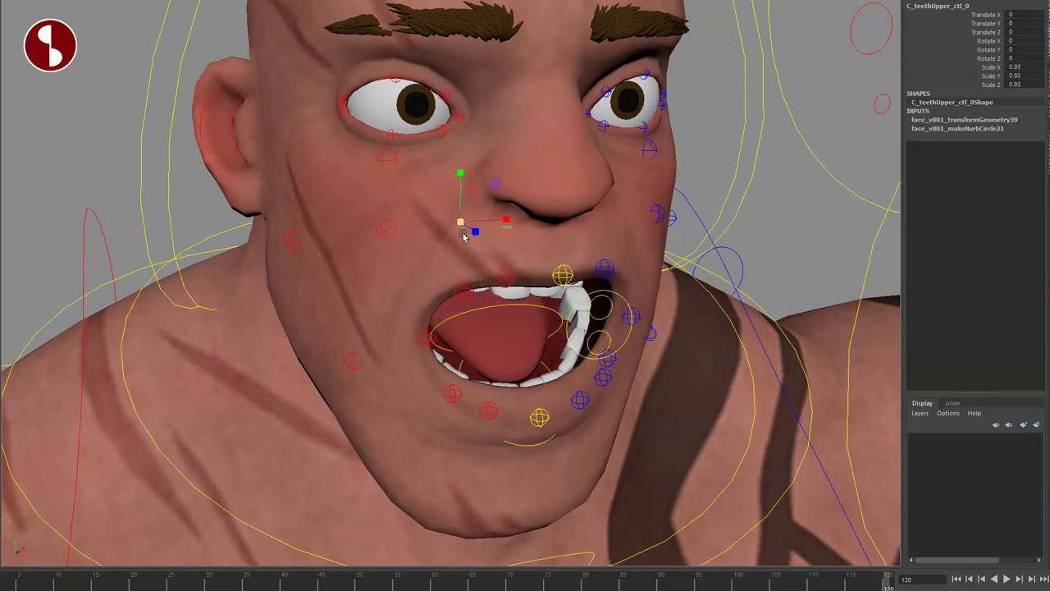
Select the tongue controls inside the open mouth, rotate them together to test the tongue, and undo the rotation
right_click_drag(465, 231, 558, 256, "alt")
middle_click_drag(435, 228, 476, 281, "alt")
left_click_drag(476, 282, 446, 273, "alt")
middle_click_drag(446, 273, 369, 204, "alt")
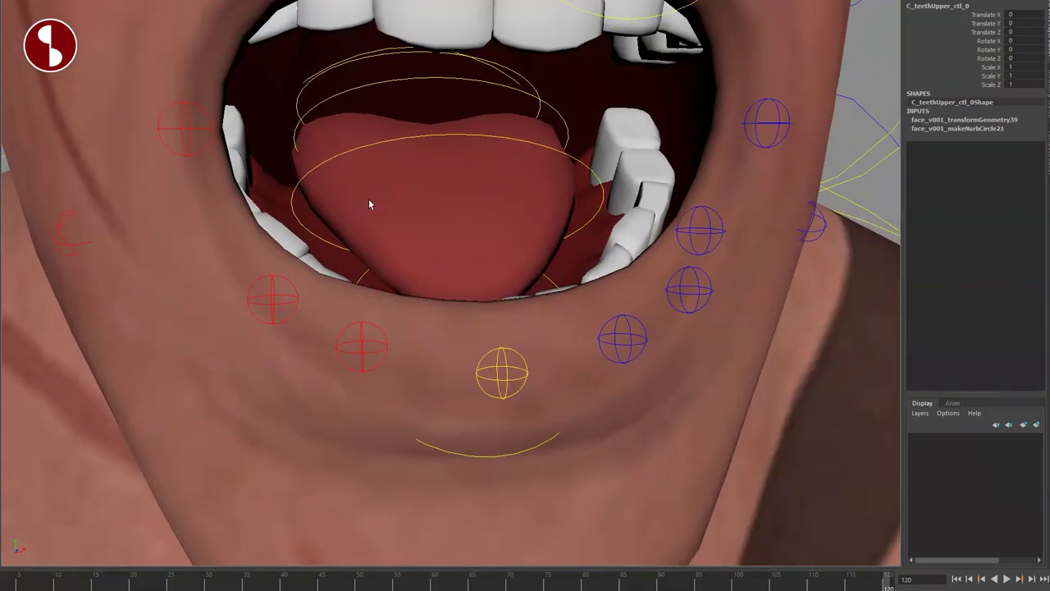
left_click(340, 157)
key("e")
left_click_drag(385, 99, 451, 148, "shift")
key("ctrl+z")
key("q")
Move the right upper lip 02 sticky control to test the lip deformation, and undo the move
scroll(473, 196, "down", 5)
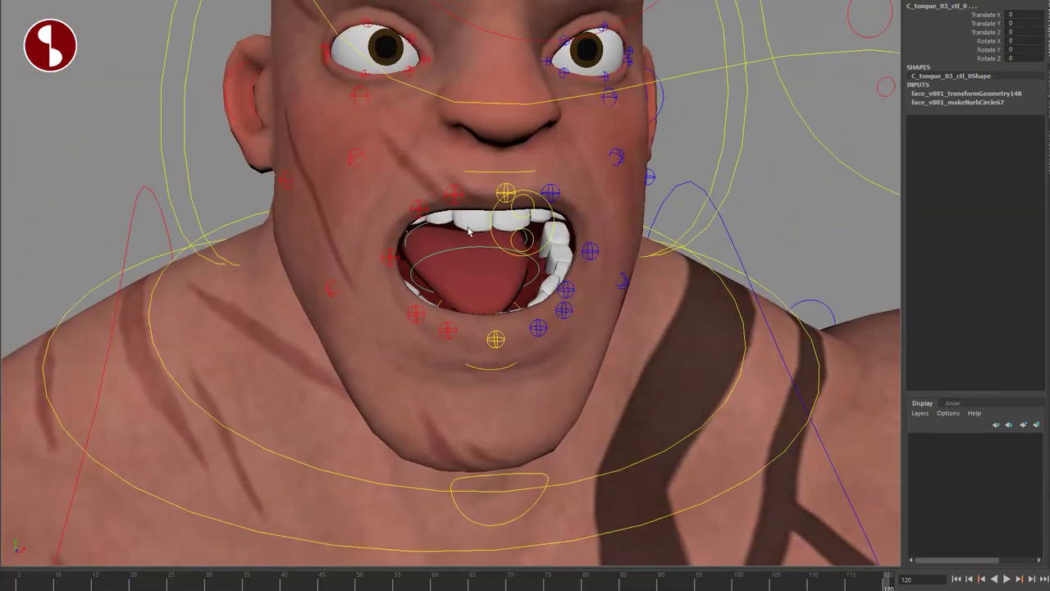
left_click(401, 200)
key("w")
left_click_drag(400, 199, 369, 237)
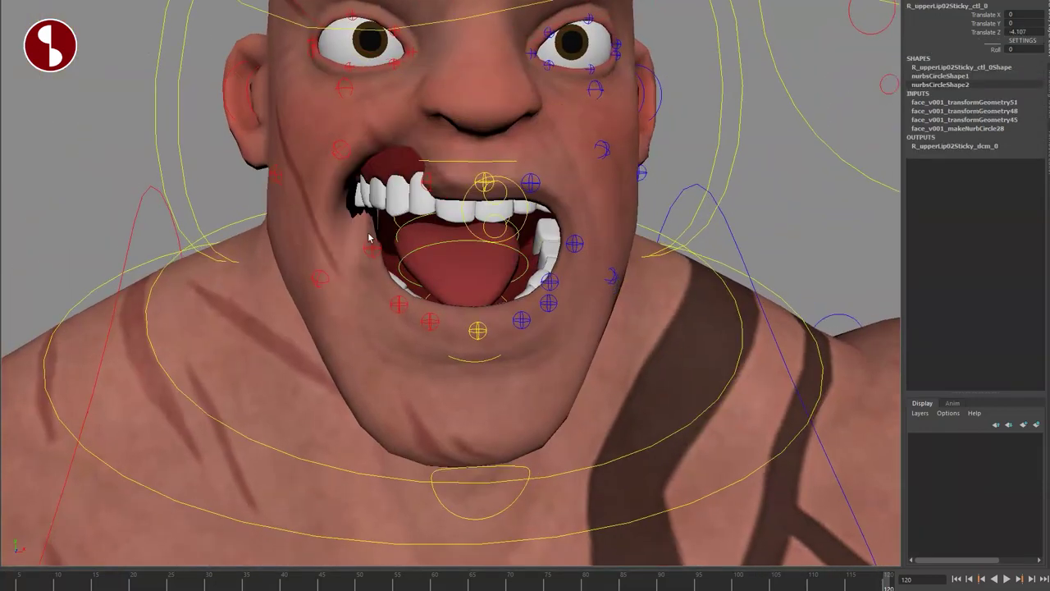
key("ctrl+z")
Pull the right upper lip 02 and right upper lip inner sticky controls outward to widen that side of the mouth
left_click_drag(382, 200, 332, 185)
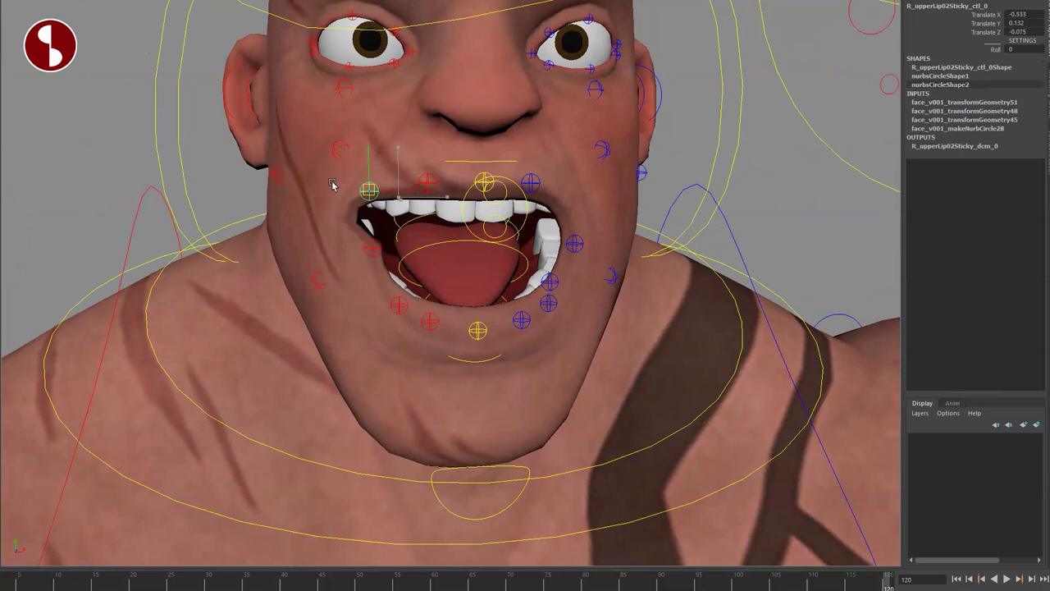
left_click_drag(375, 252, 338, 253)
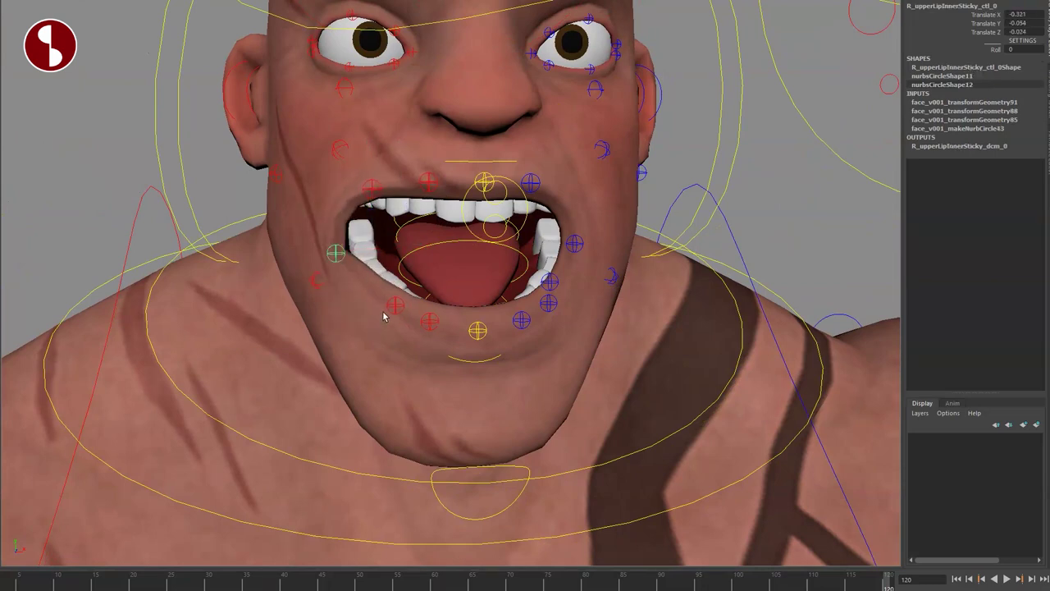
Try moving the right lower lip sticky control, and undo it together with the preceding moves of the right lip controls
left_click_drag(392, 312, 351, 300)
left_click(429, 327)
key("ctrl+z")
key("ctrl+z")
key("ctrl+z")
key("ctrl+z")
key("ctrl+z")
key("ctrl+z")
key("ctrl+z")
key("ctrl+z")
key("ctrl+z")
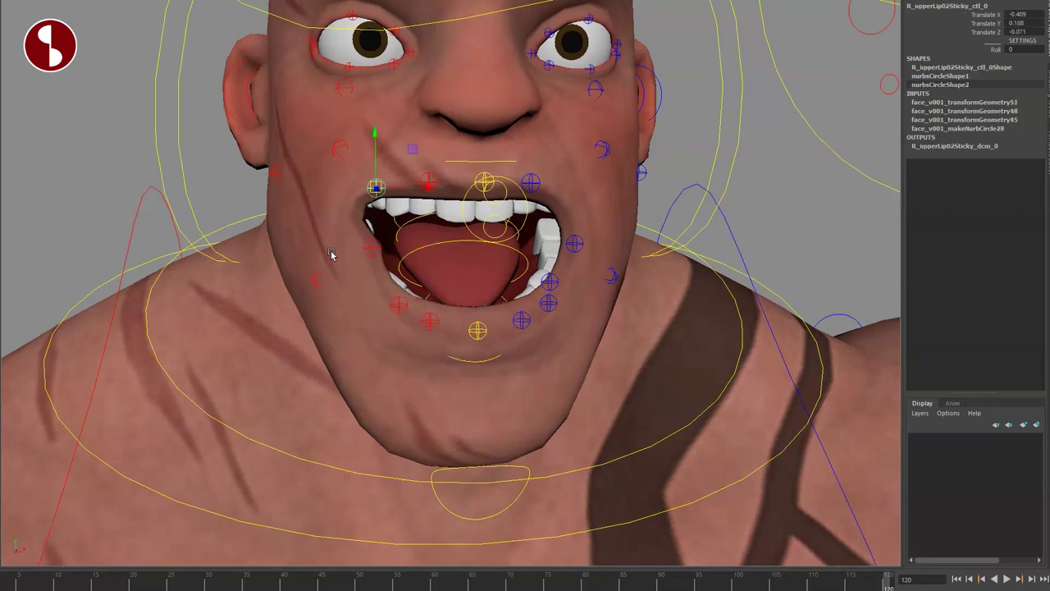
key("ctrl+z")
Test the right lower cheek sticky control and the outer cheek control near the ear by moving each, undoing every move
left_click(317, 282)
mouse_move(317, 283)
left_mouse_down()
mouse_move(216, 284)
mouse_move(302, 275)
left_mouse_up()
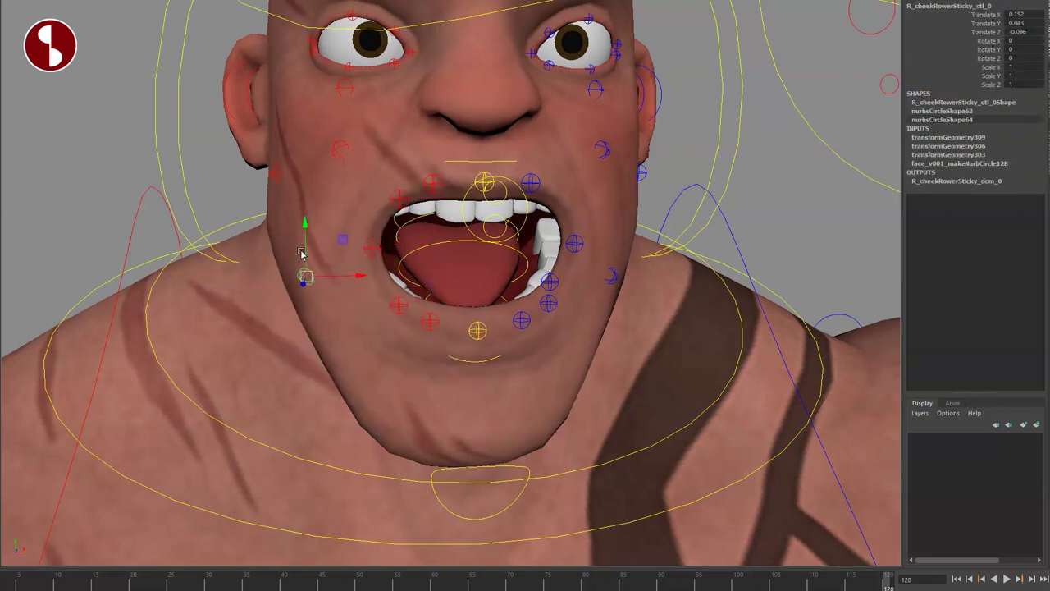
key("ctrl+z")
left_click(275, 173)
left_click_drag(277, 172, 236, 172)
key("ctrl+z")
Test the right upper cheek sticky control and the control under the right eye by moving each, undoing every move
left_click(339, 151)
mouse_move(340, 151)
left_mouse_down()
mouse_move(306, 143)
mouse_move(337, 140)
left_mouse_up()
key("ctrl+z")
middle_click_drag(337, 140, 361, 230, "alt")
right_click_drag(361, 230, 427, 249, "alt")
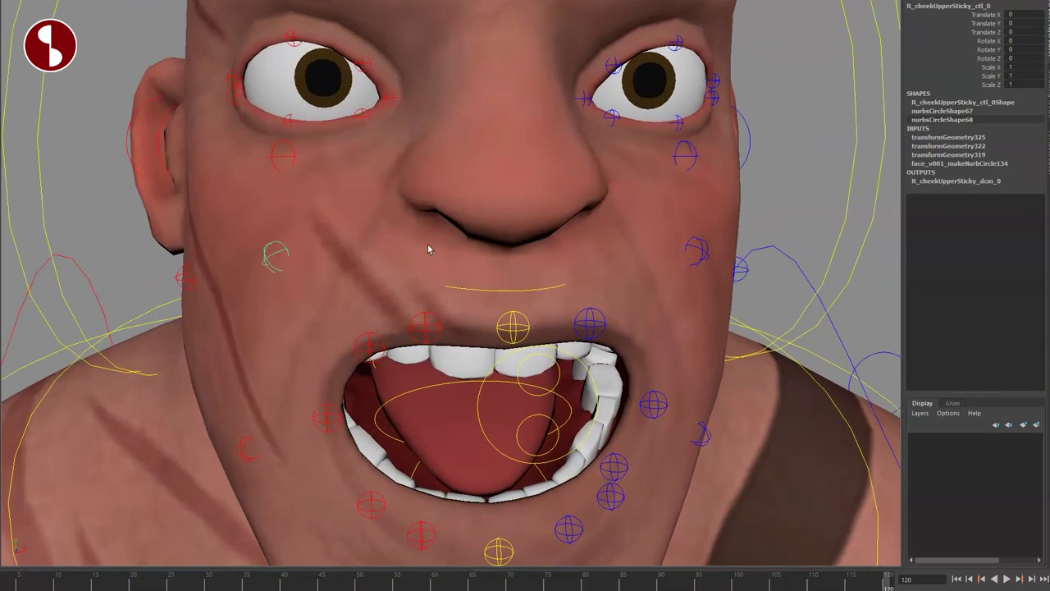
left_click(275, 156)
left_click(280, 162)
left_click_drag(289, 176, 366, 169)
key("ctrl+z")
Zoom in around the right eye, test-move a facial control there, and undo the move
middle_click_drag(313, 158, 481, 336, "alt")
right_click_drag(480, 336, 517, 235, "alt")
left_click(466, 217)
left_click(475, 213)
left_click_drag(474, 212, 503, 232)
key("ctrl+z")
Select the inverse jaw control around the head and examine the open-mouthed head from the side and front
right_click_drag(555, 253, 424, 215, "alt")
right_click_drag(666, 219, 609, 203, "alt")
left_click(605, 214)
middle_click_drag(539, 208, 601, 231, "alt")
right_click_drag(601, 231, 569, 229, "alt")
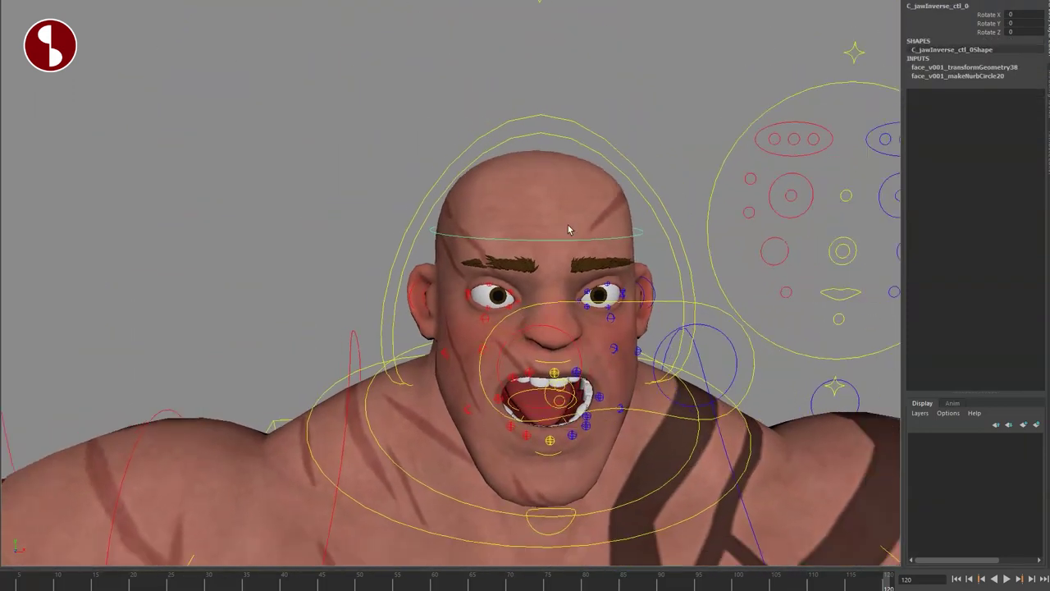
left_click_drag(543, 316, 660, 329)
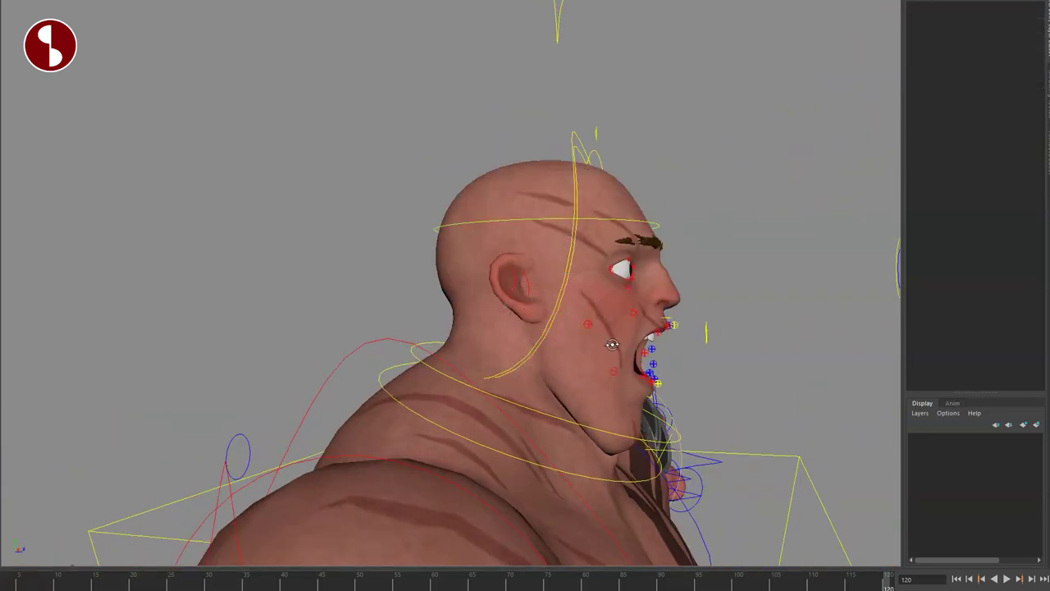
left_click_drag(459, 338, 525, 338, "alt")
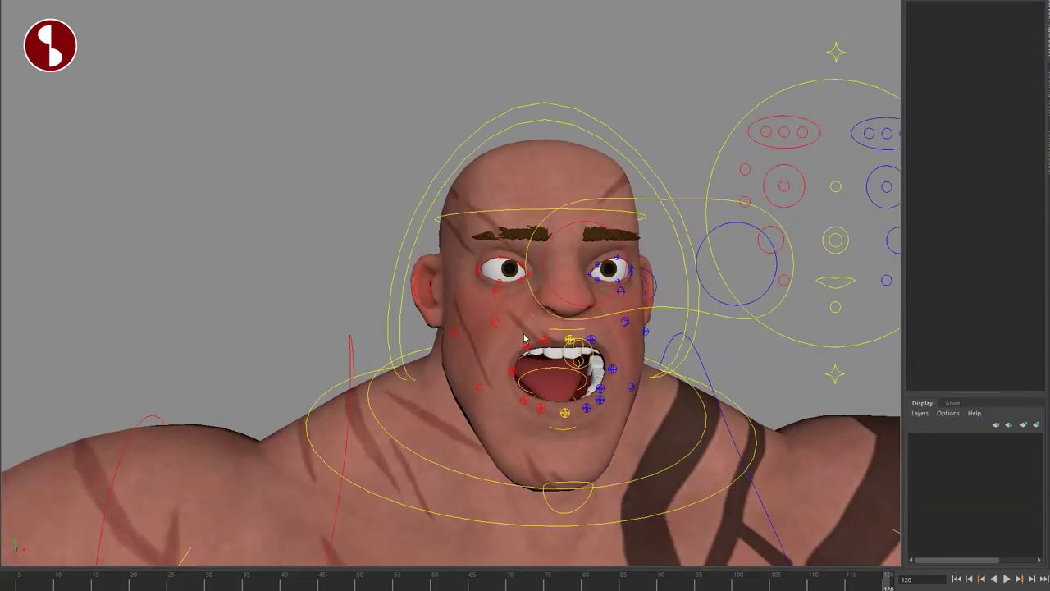
left_click(446, 220)
left_click_drag(446, 219, 475, 281, "alt")
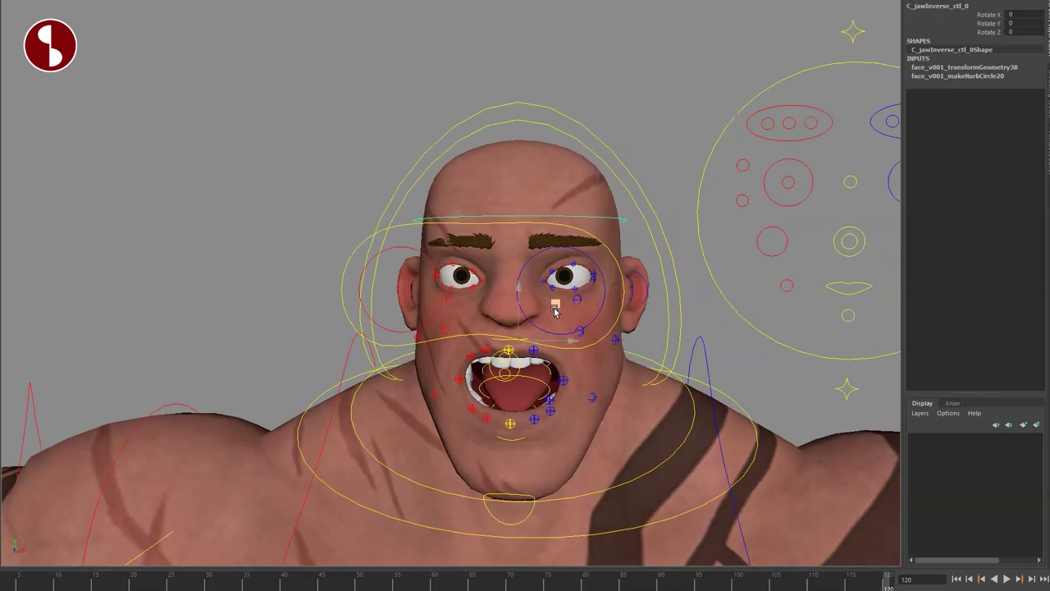
Select the main control on the ground and scale the whole rig up uniformly to about 6.16
left_click_drag(552, 321, 626, 279, "alt")
right_click_drag(626, 279, 492, 219, "alt")
middle_click_drag(492, 220, 516, 54, "alt")
middle_click_drag(529, 303, 576, 108, "alt")
left_click_drag(587, 267, 501, 265, "alt")
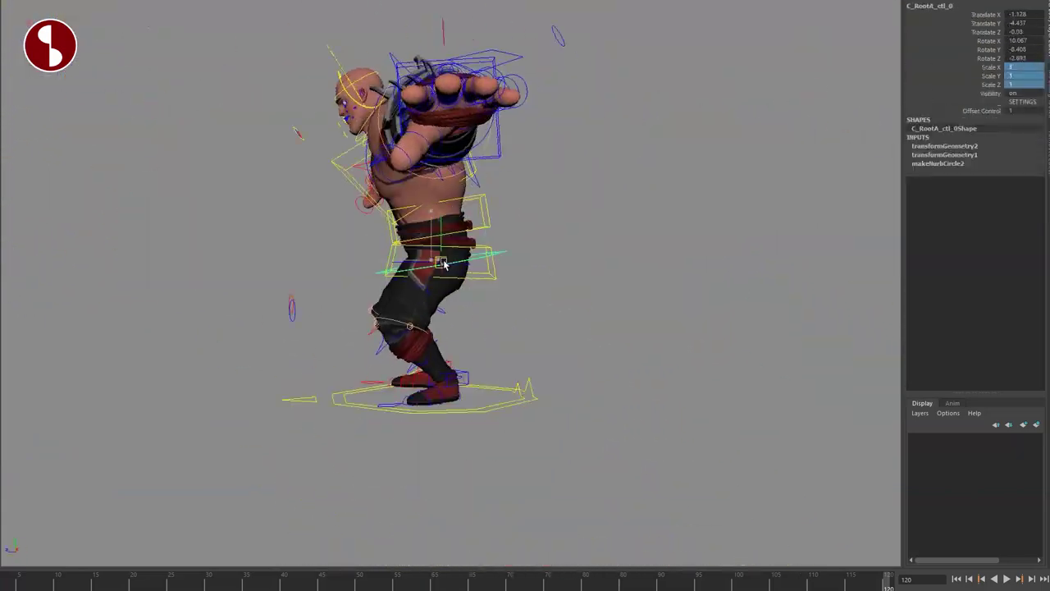
key("5")
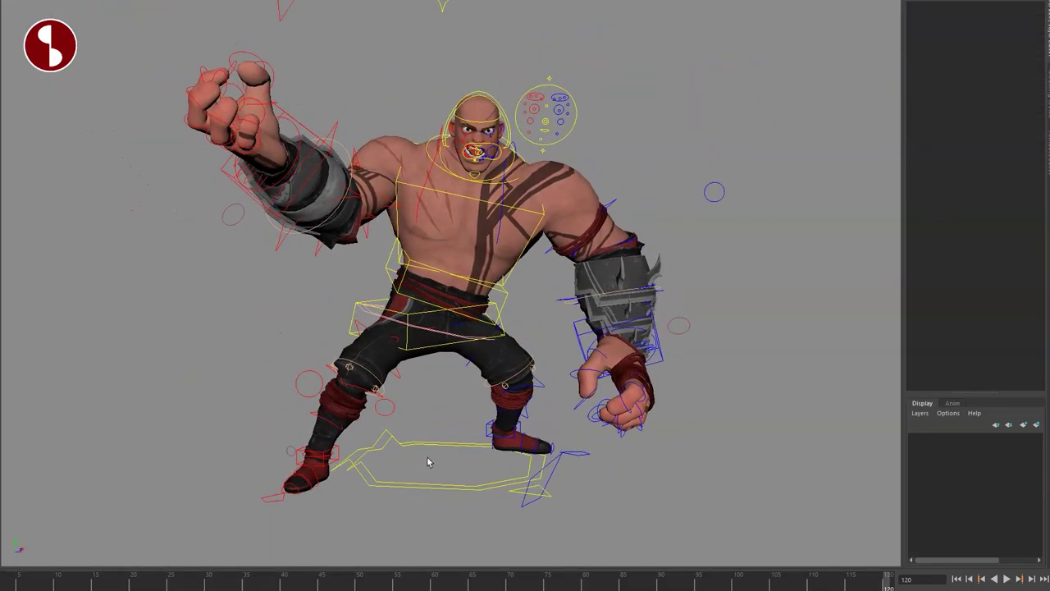
left_click(422, 491)
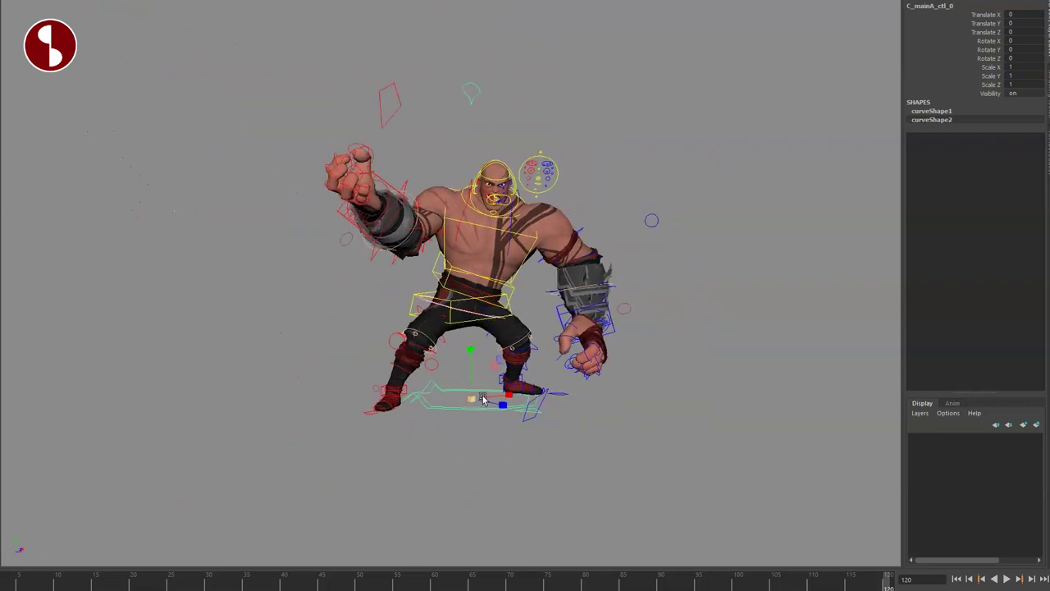
left_click_drag(471, 399, 1049, 311)
right_click_drag(764, 245, 304, 347, "alt")
left_click_drag(436, 398, 595, 280)
Examine the head, ears and upper body of the scaled-up character from several angles
middle_click_drag(444, 146, 515, 342, "alt")
left_click_drag(515, 343, 377, 225, "alt")
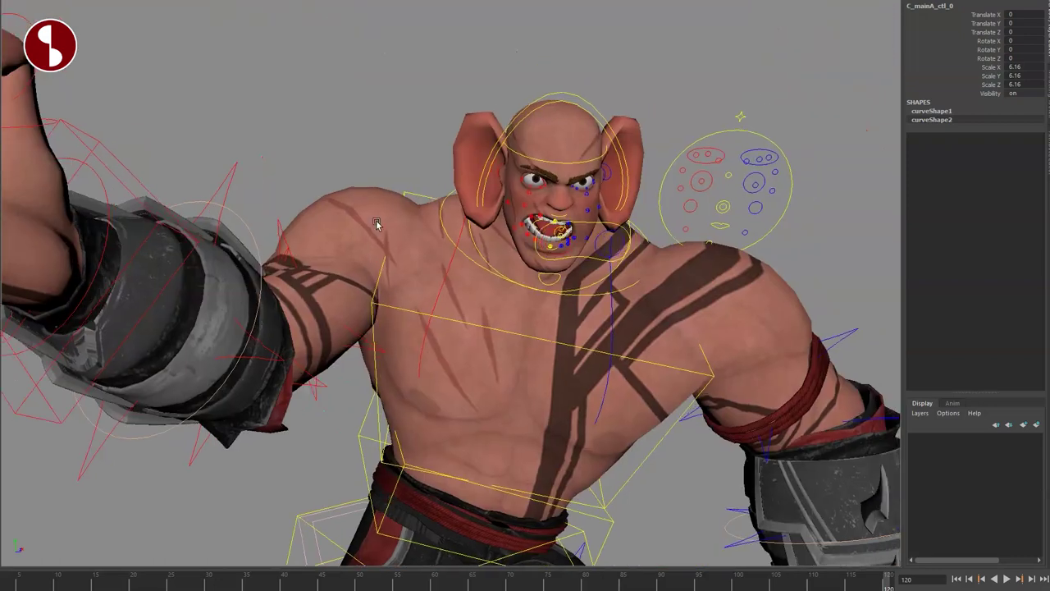
left_click_drag(493, 233, 462, 220, "alt")
right_click_drag(462, 221, 569, 363, "alt")
middle_click_drag(513, 287, 485, 339, "alt")
left_click_drag(485, 340, 504, 302, "alt")
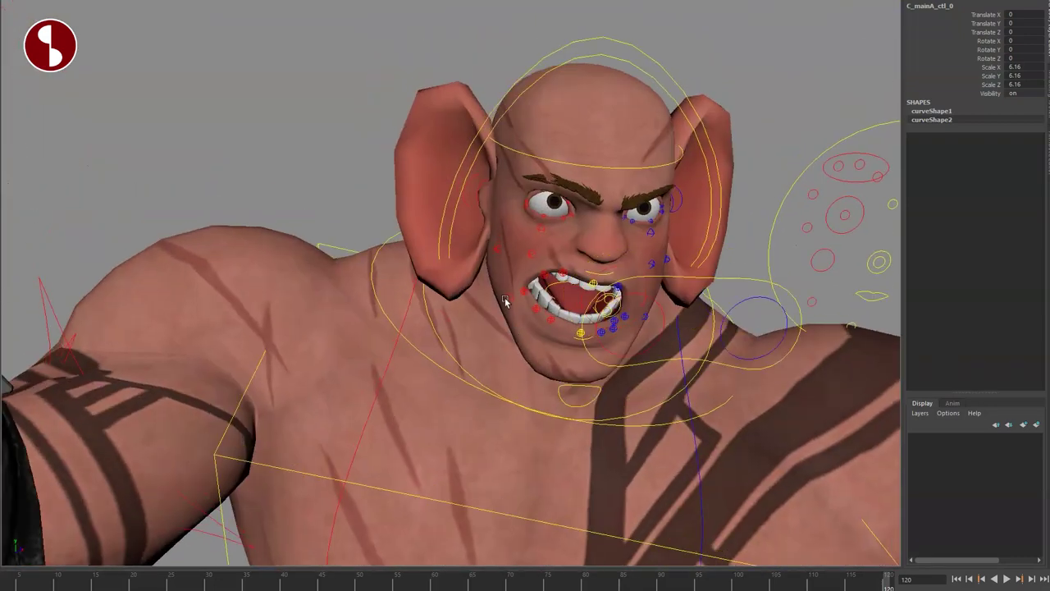
middle_click_drag(498, 319, 451, 309, "alt")
left_click_drag(484, 343, 432, 279, "alt")
right_click_drag(433, 280, 414, 246, "alt")
Undo the uniform scaling of the main control and frame the selection
key("ctrl+z")
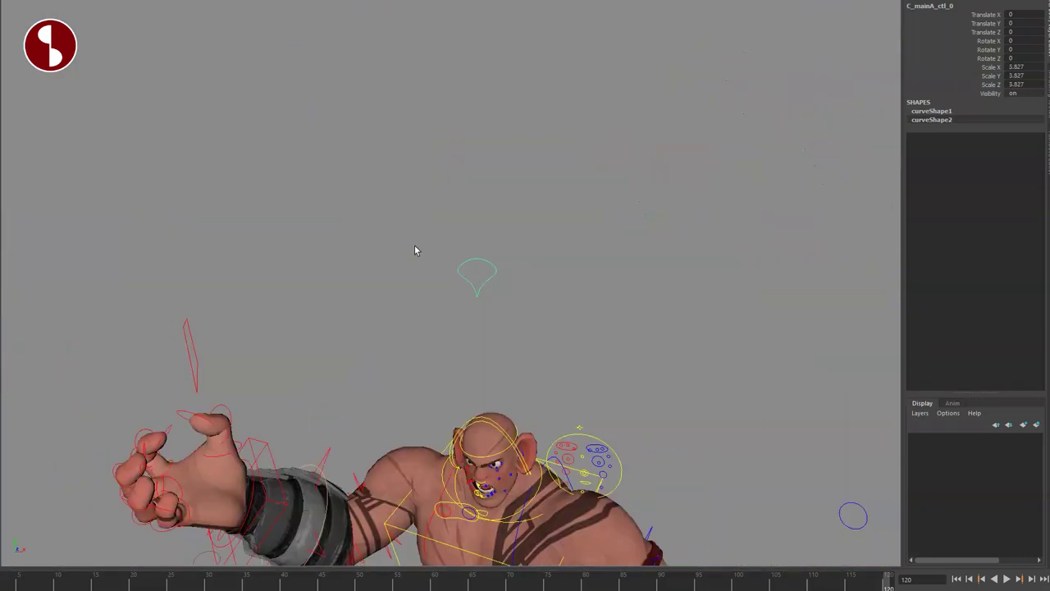
key("ctrl+z")
key("f")
Test the right ear 02 control on the head, and undo the change
middle_click_drag(443, 223, 583, 465, "alt")
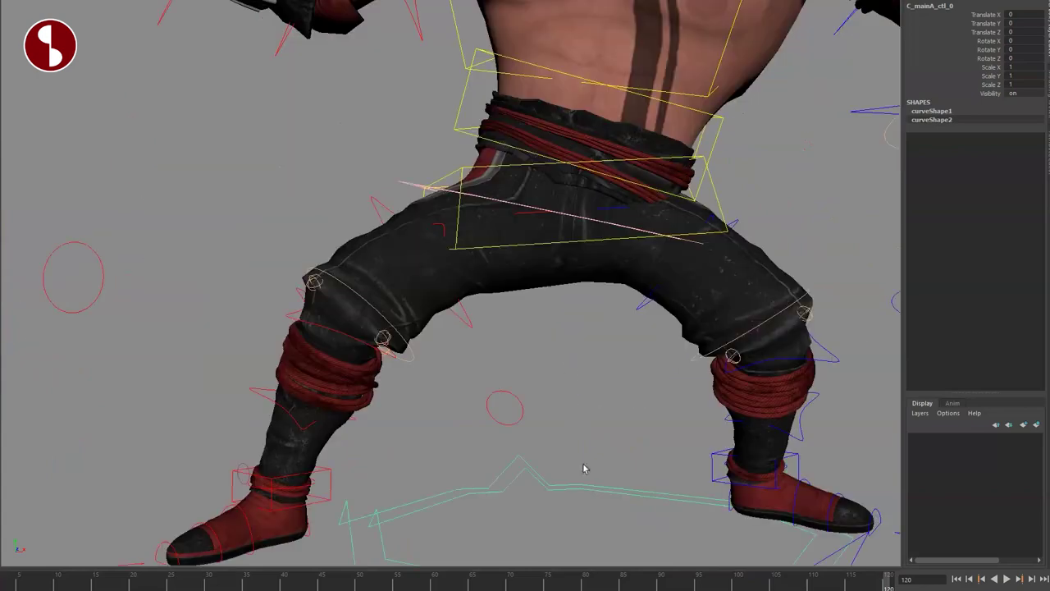
middle_click_drag(537, 220, 586, 376, "alt")
middle_click_drag(484, 305, 469, 448, "alt")
middle_click_drag(446, 260, 289, 459, "alt")
right_click_drag(306, 361, 403, 330, "alt")
left_click_drag(403, 330, 466, 277, "alt")
left_click(465, 263)
key("ctrl+z")
Examine the whole posed character from the front at body scale
right_click_drag(492, 296, 289, 187, "alt")
middle_click_drag(289, 187, 299, 104, "alt")
left_click_drag(542, 274, 429, 287, "alt")
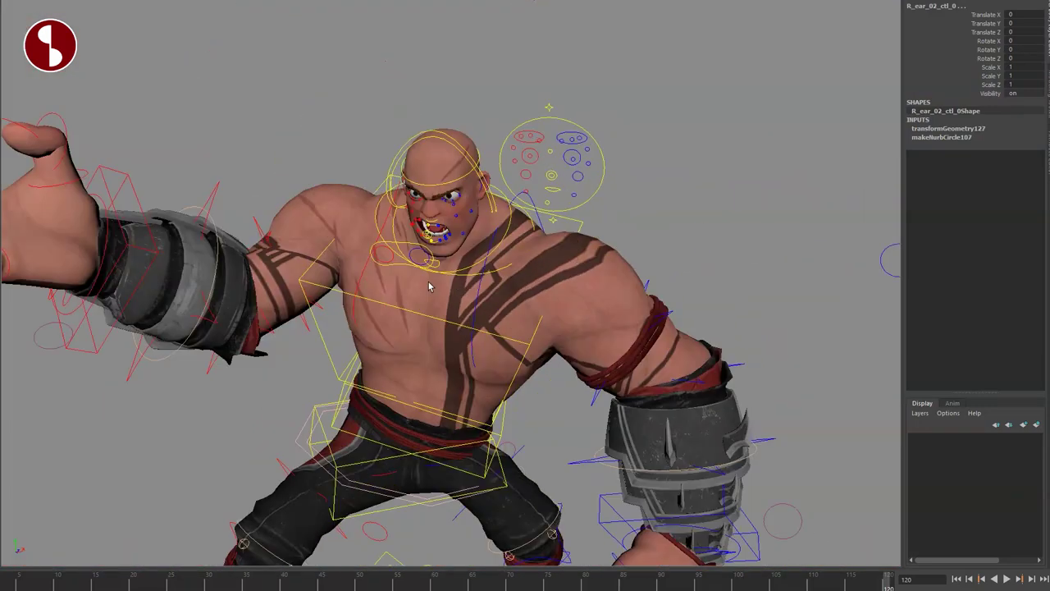
right_click_drag(429, 286, 377, 302, "alt")
middle_click_drag(412, 302, 450, 268, "alt")
left_click_drag(451, 267, 500, 292, "alt")
middle_click_drag(499, 293, 512, 270, "alt")
mouse_move(583, 331)
left_mouse_down("alt")
mouse_move(569, 333)
mouse_move(593, 335)
left_mouse_up("alt")
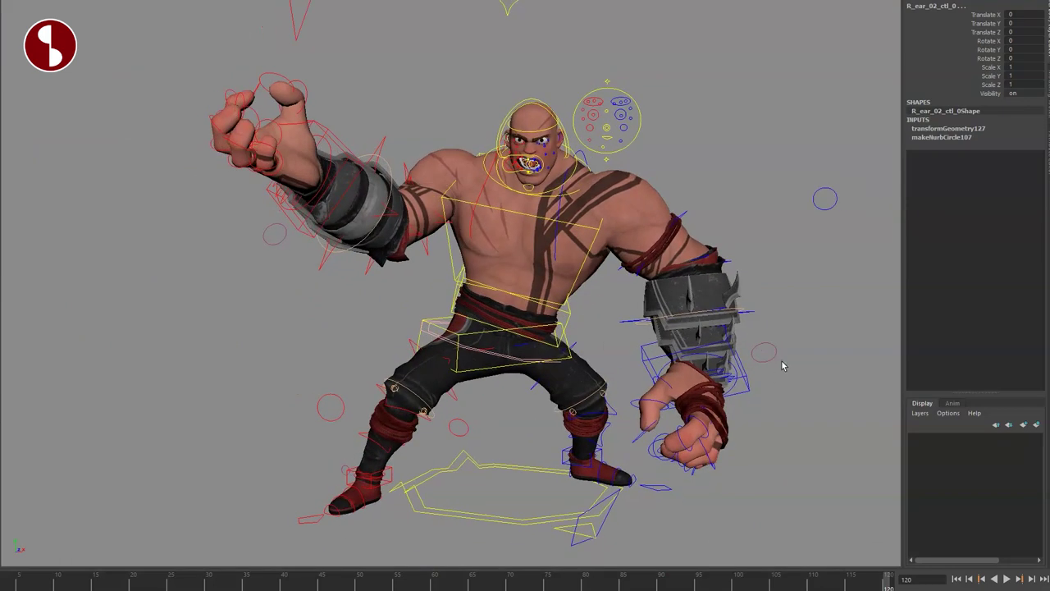
Clear the selection and select the finger controls of the raised right hand
left_click(782, 366)
right_click_drag(590, 271, 558, 262, "alt")
middle_click_drag(492, 213, 549, 289, "alt")
left_click(395, 114)
left_click_drag(358, 223, 317, 248)
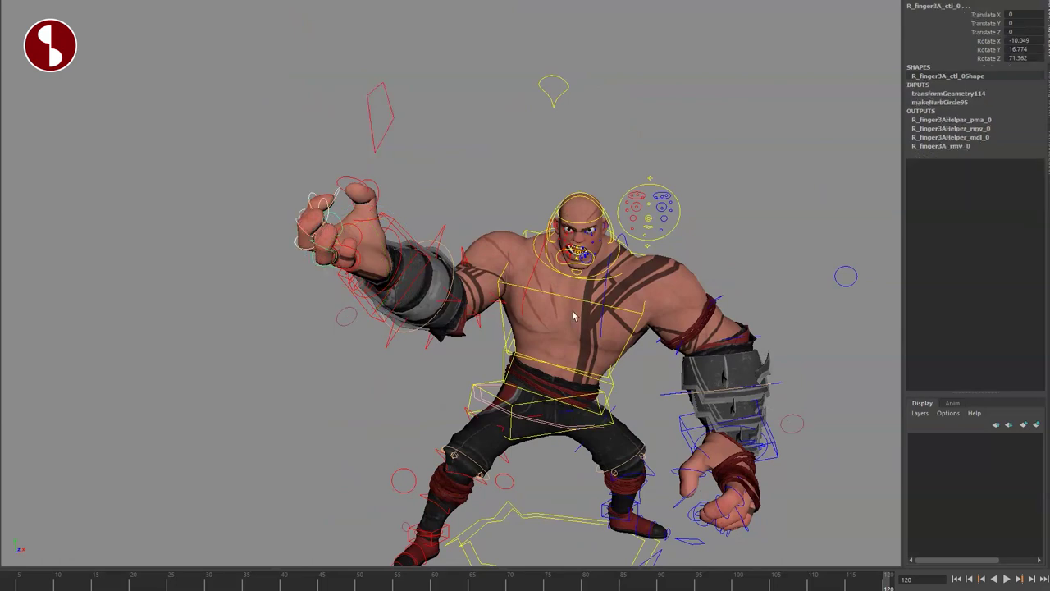
Adjust the jaw control on the facial board to about -0.165 in X and -0.146 in Y, and deselect it
scroll(574, 315, "up", 3)
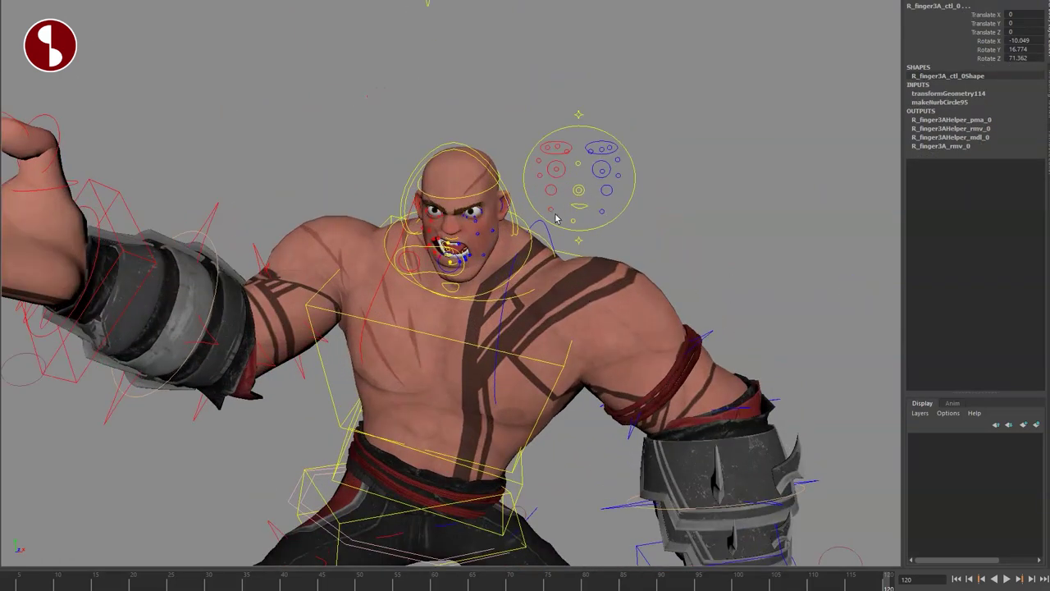
left_click(574, 223)
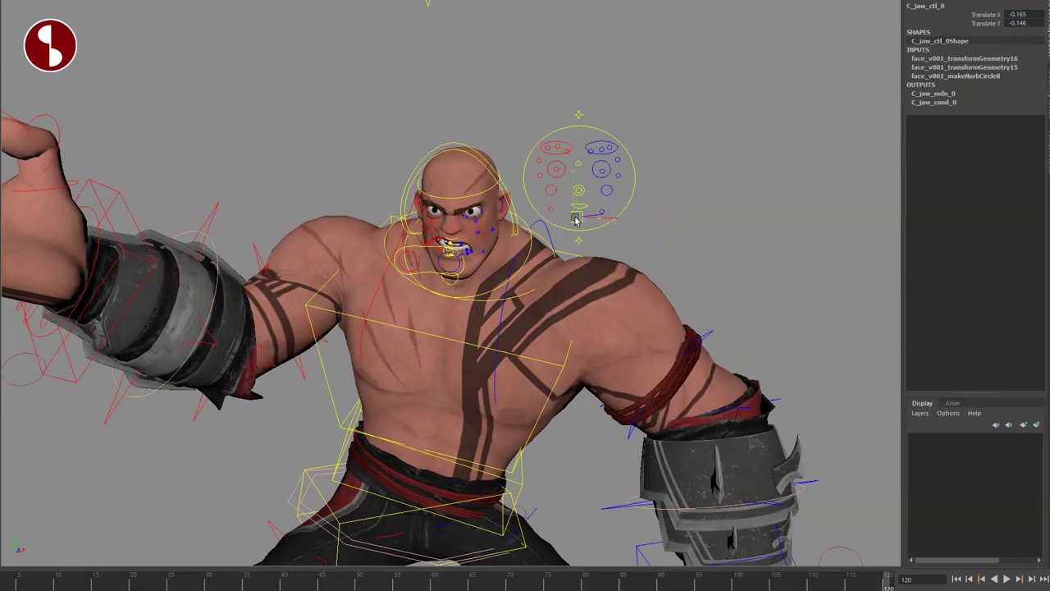
key("q")
middle_click_drag(515, 226, 614, 230, "alt")
right_click_drag(613, 230, 519, 173, "alt")
left_click(377, 159)
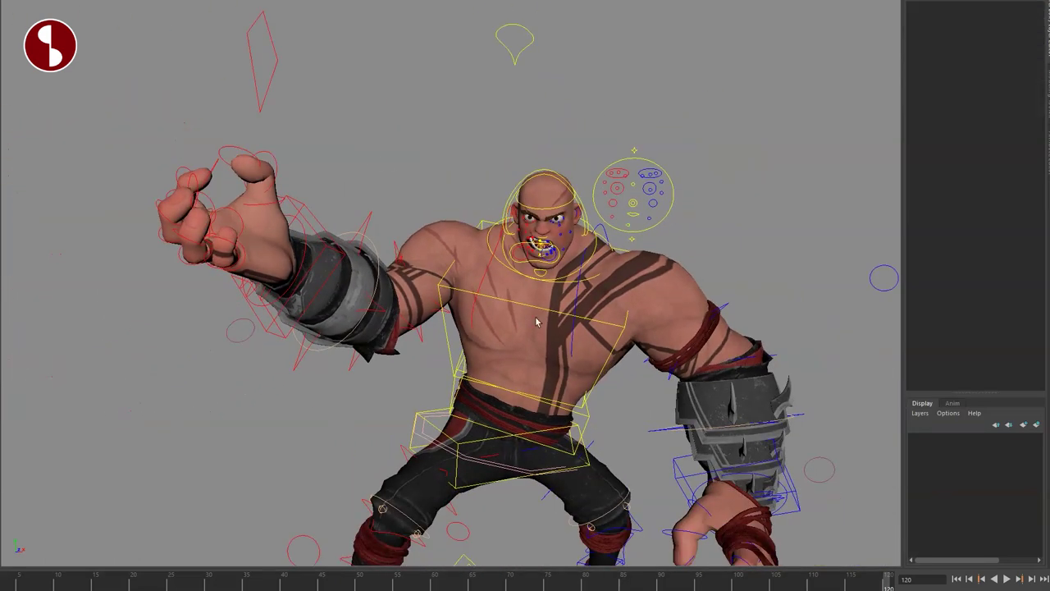
Select the right IK wrist control and rotate the hand to a Rotate X of about -155.7
middle_click_drag(536, 318, 498, 231, "alt")
right_click_drag(498, 230, 469, 156, "alt")
left_click_drag(470, 160, 410, 297, "alt")
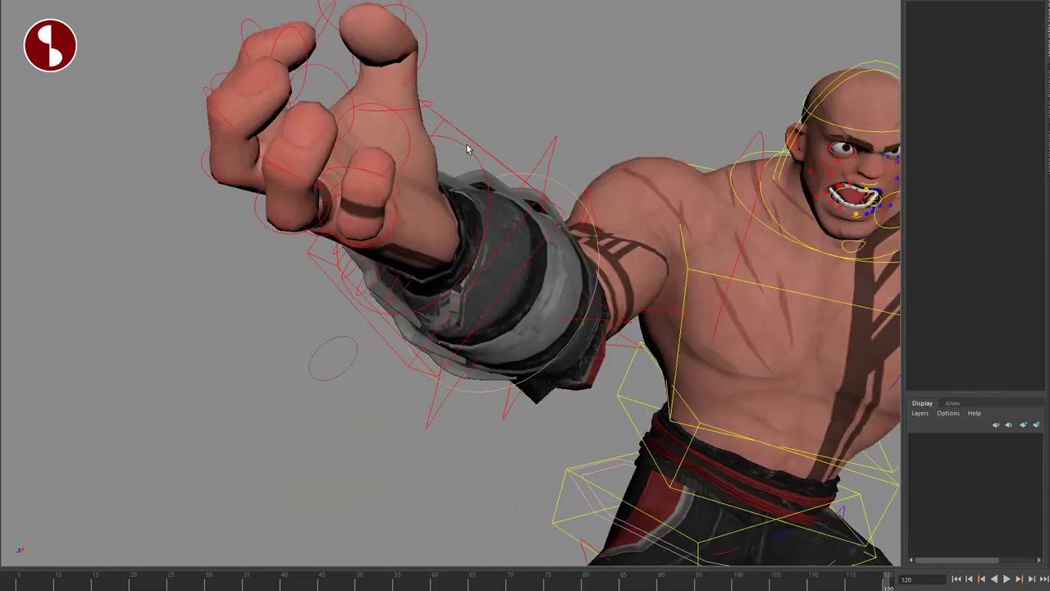
left_click(459, 153)
left_click_drag(473, 232, 448, 191)
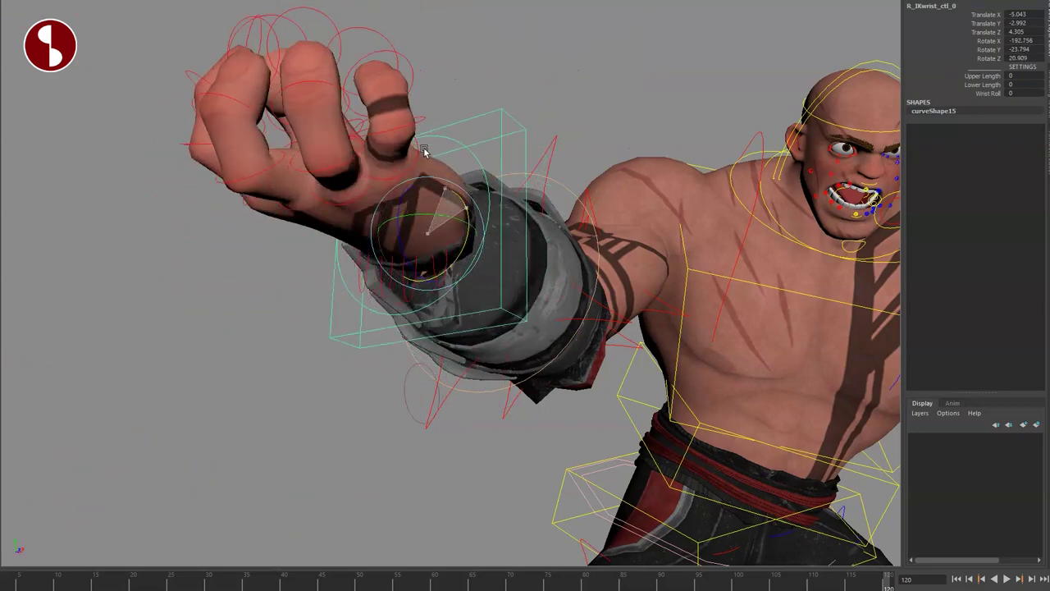
left_click_drag(381, 153, 428, 322, "alt")
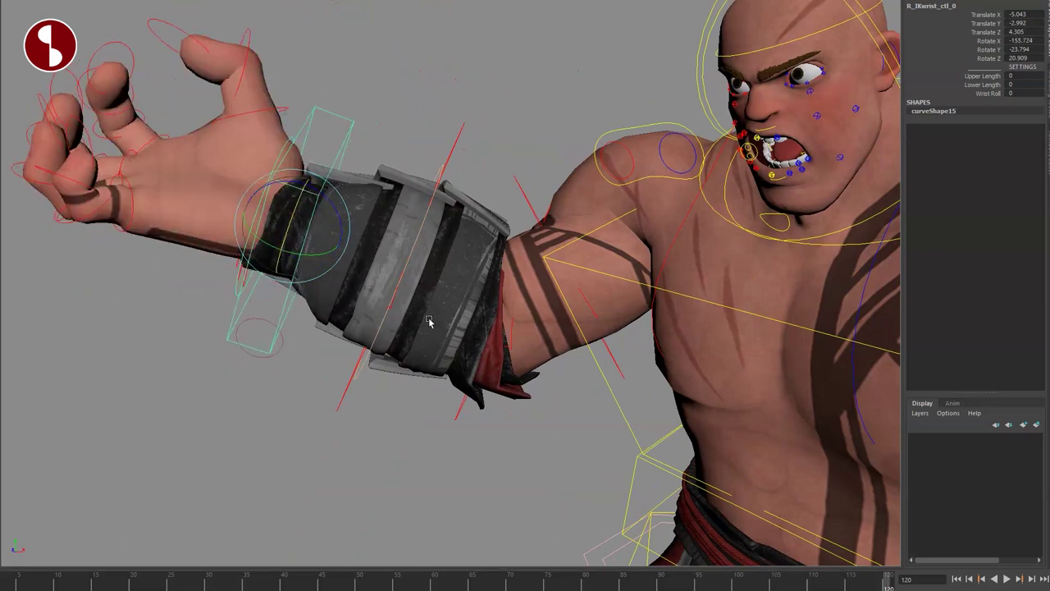
Clear the selection and examine the full character pose from the front, side and back
scroll(428, 322, "down", 7)
left_click_drag(582, 293, 697, 302, "alt")
scroll(392, 314, "down", 4)
left_click(394, 315)
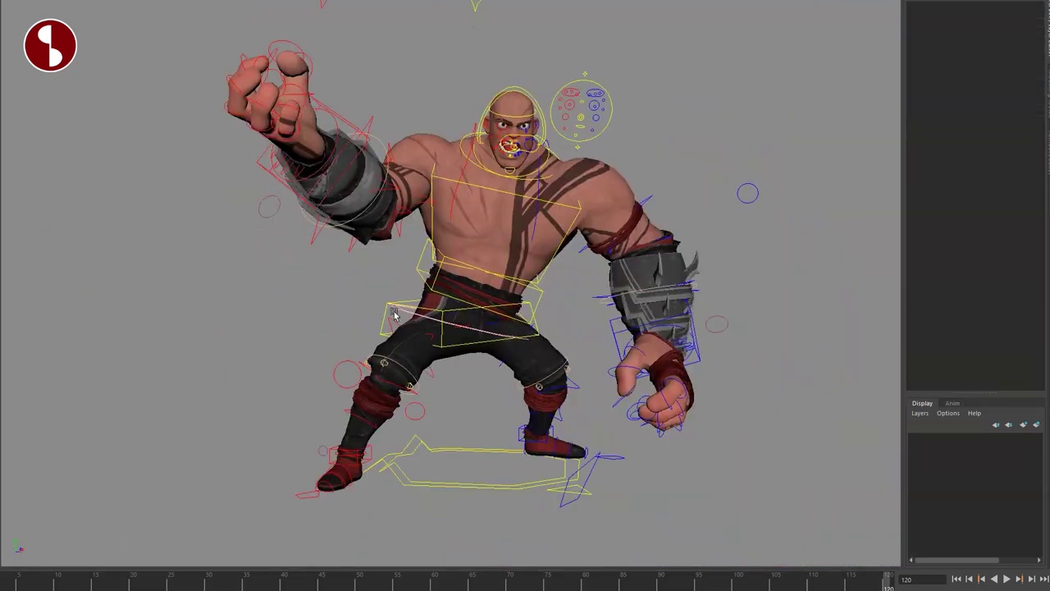
left_click_drag(359, 298, 681, 290, "alt")
left_click_drag(439, 279, 547, 279, "alt")
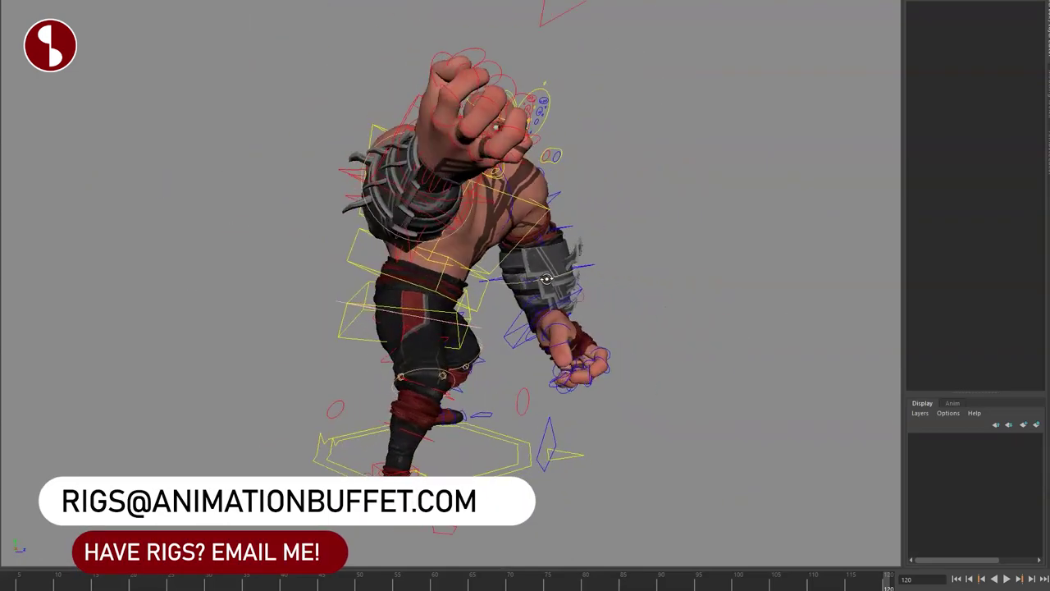
left_click_drag(672, 280, 570, 267, "alt")
middle_click_drag(577, 260, 604, 320, "alt")
scroll(605, 320, "up", 8)
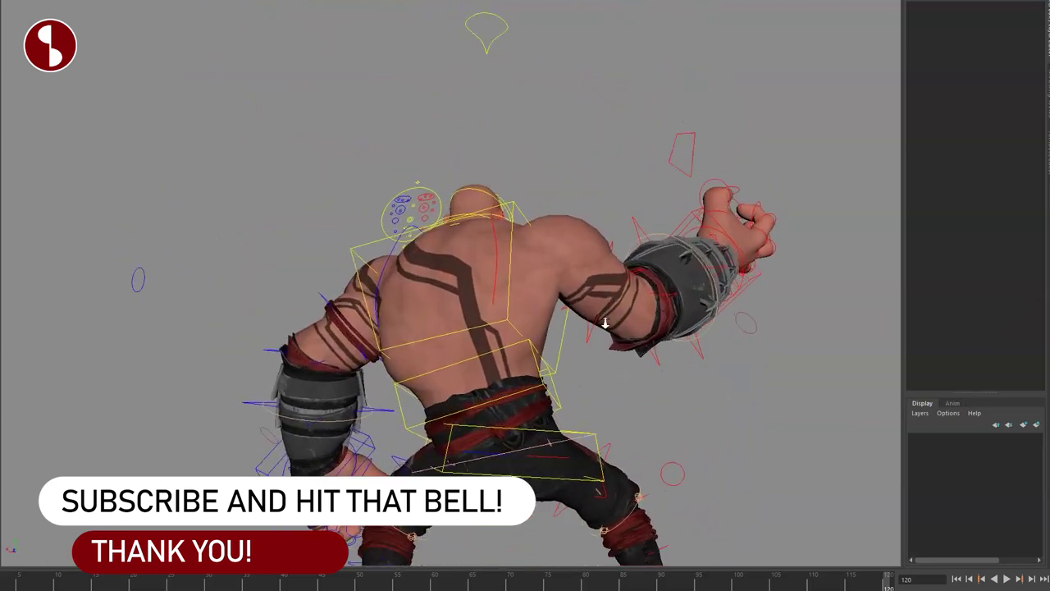
left_click_drag(450, 270, 598, 262, "alt")
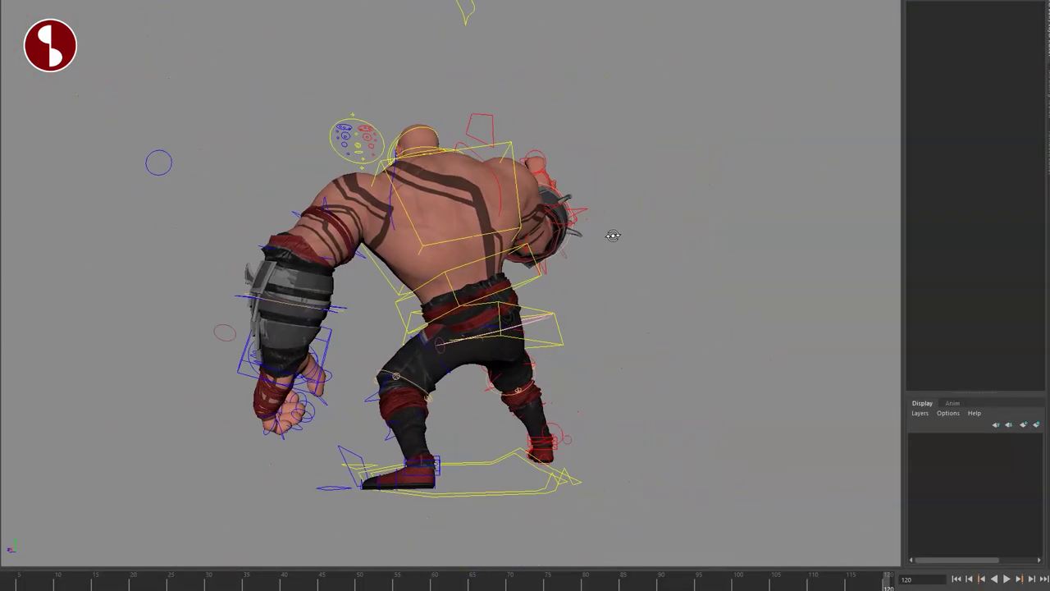
Select the jaw open control below the chin and rotate it to a Rotate X of about -15.4
left_click_drag(325, 231, 333, 241, "alt")
middle_click_drag(333, 241, 336, 323, "alt")
right_click_drag(337, 323, 673, 271, "alt")
middle_click_drag(672, 271, 600, 344, "alt")
left_click_drag(600, 345, 575, 316, "alt")
left_click(480, 312)
mouse_move(489, 138)
left_mouse_down()
mouse_move(488, 157)
mouse_move(502, 121)
mouse_move(503, 144)
left_mouse_up()
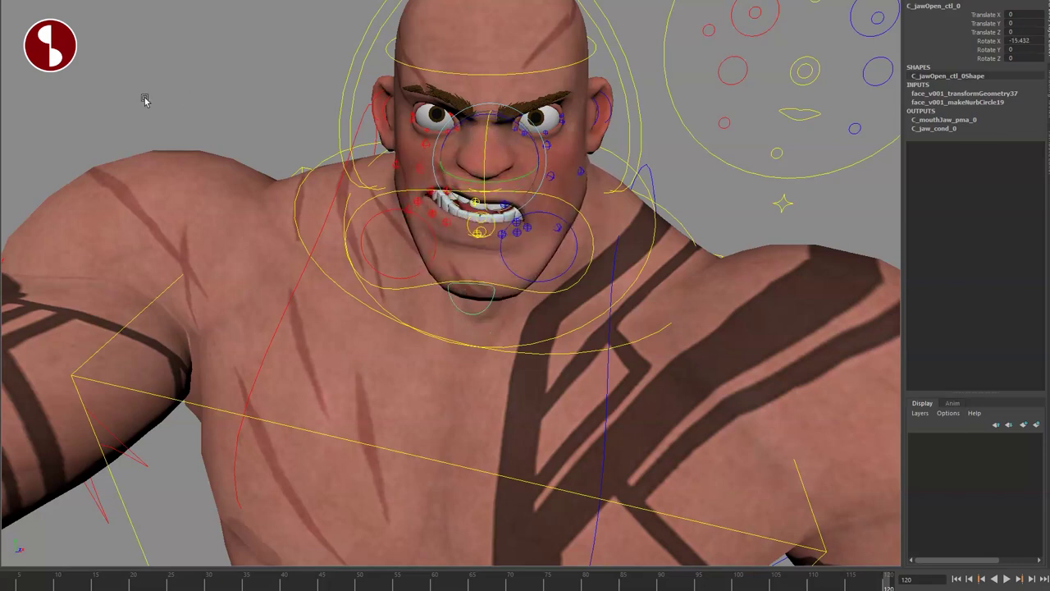